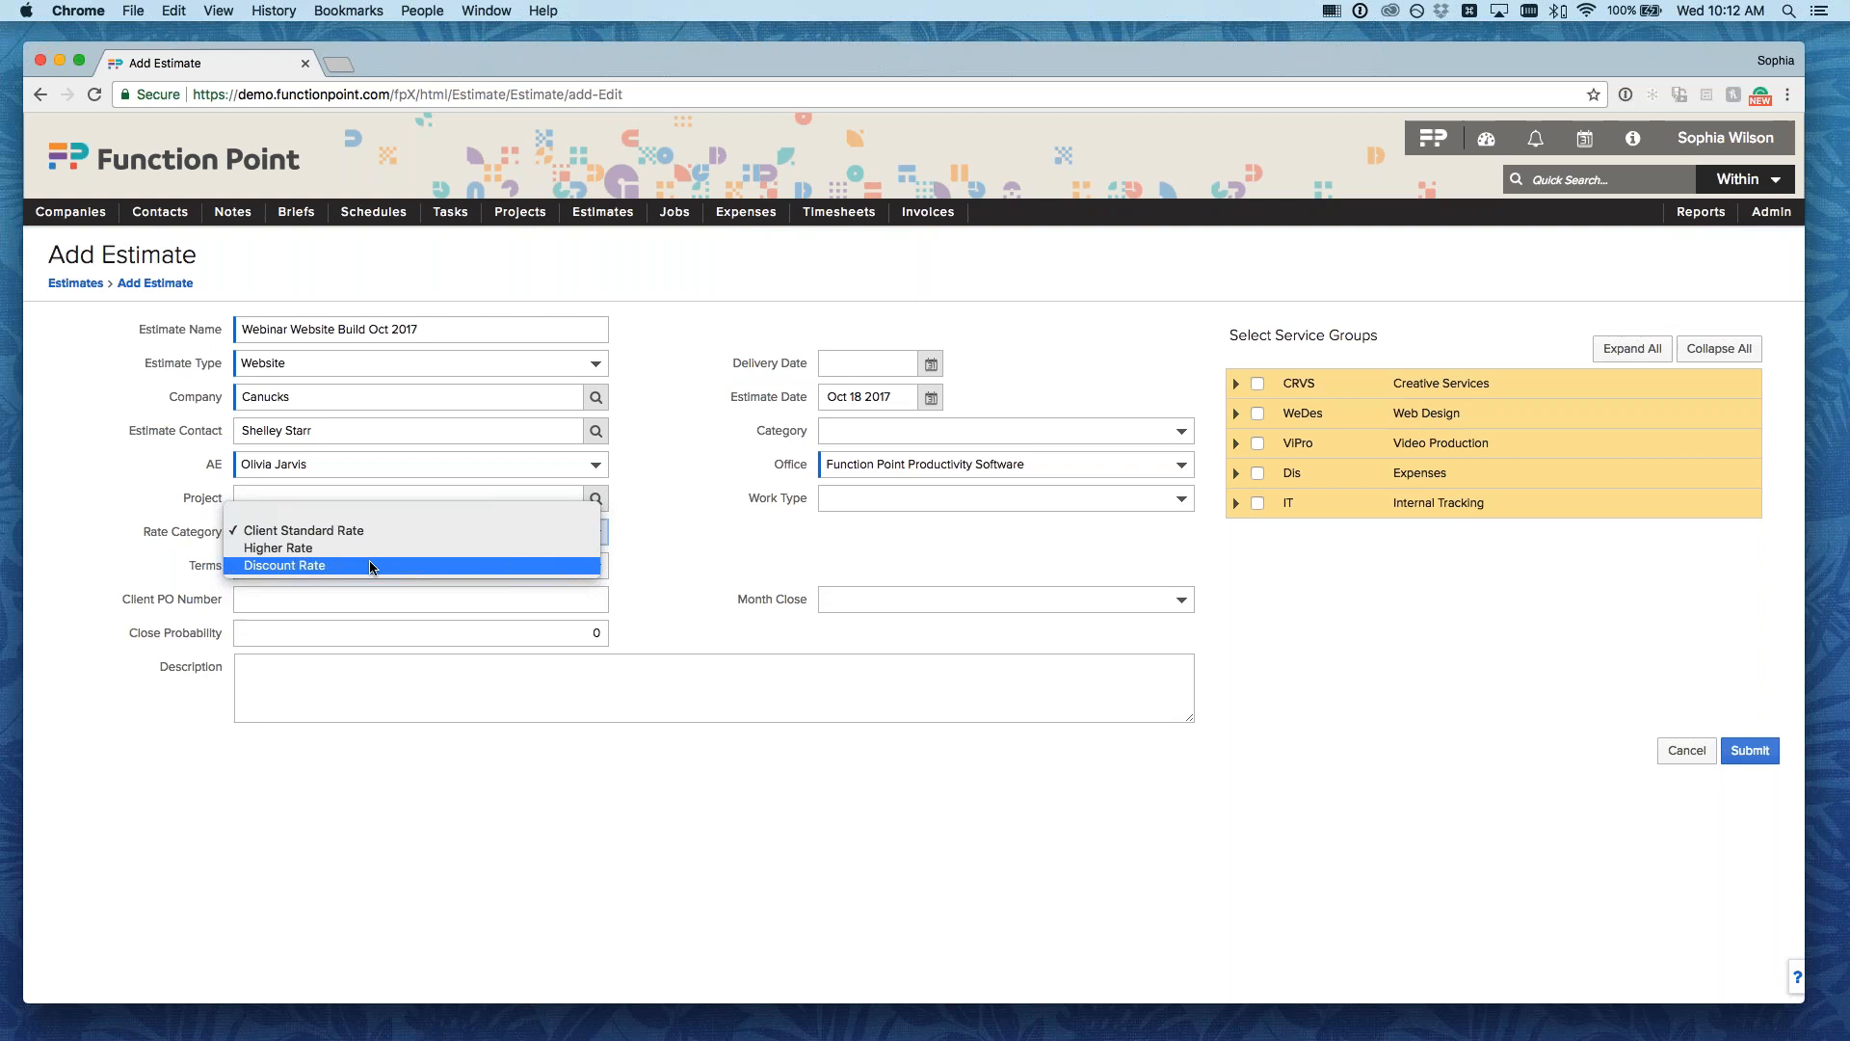
click(662, 533)
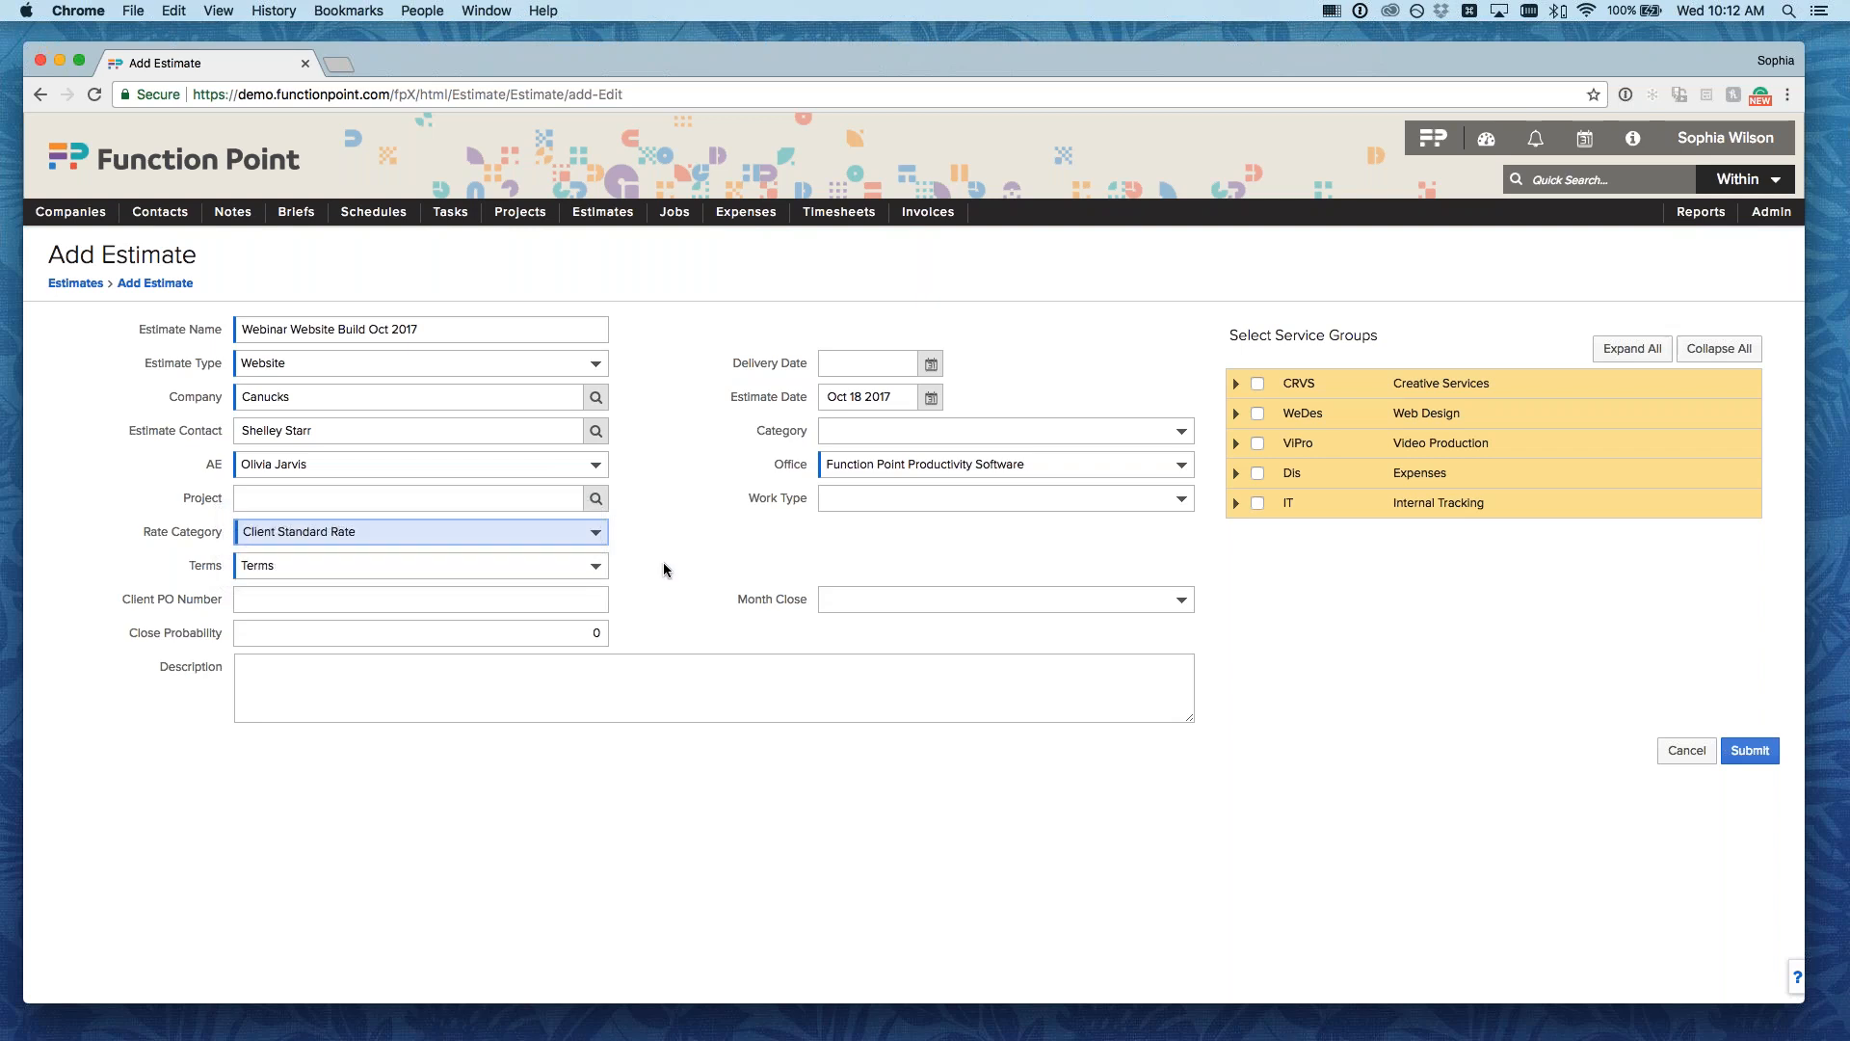
click(476, 566)
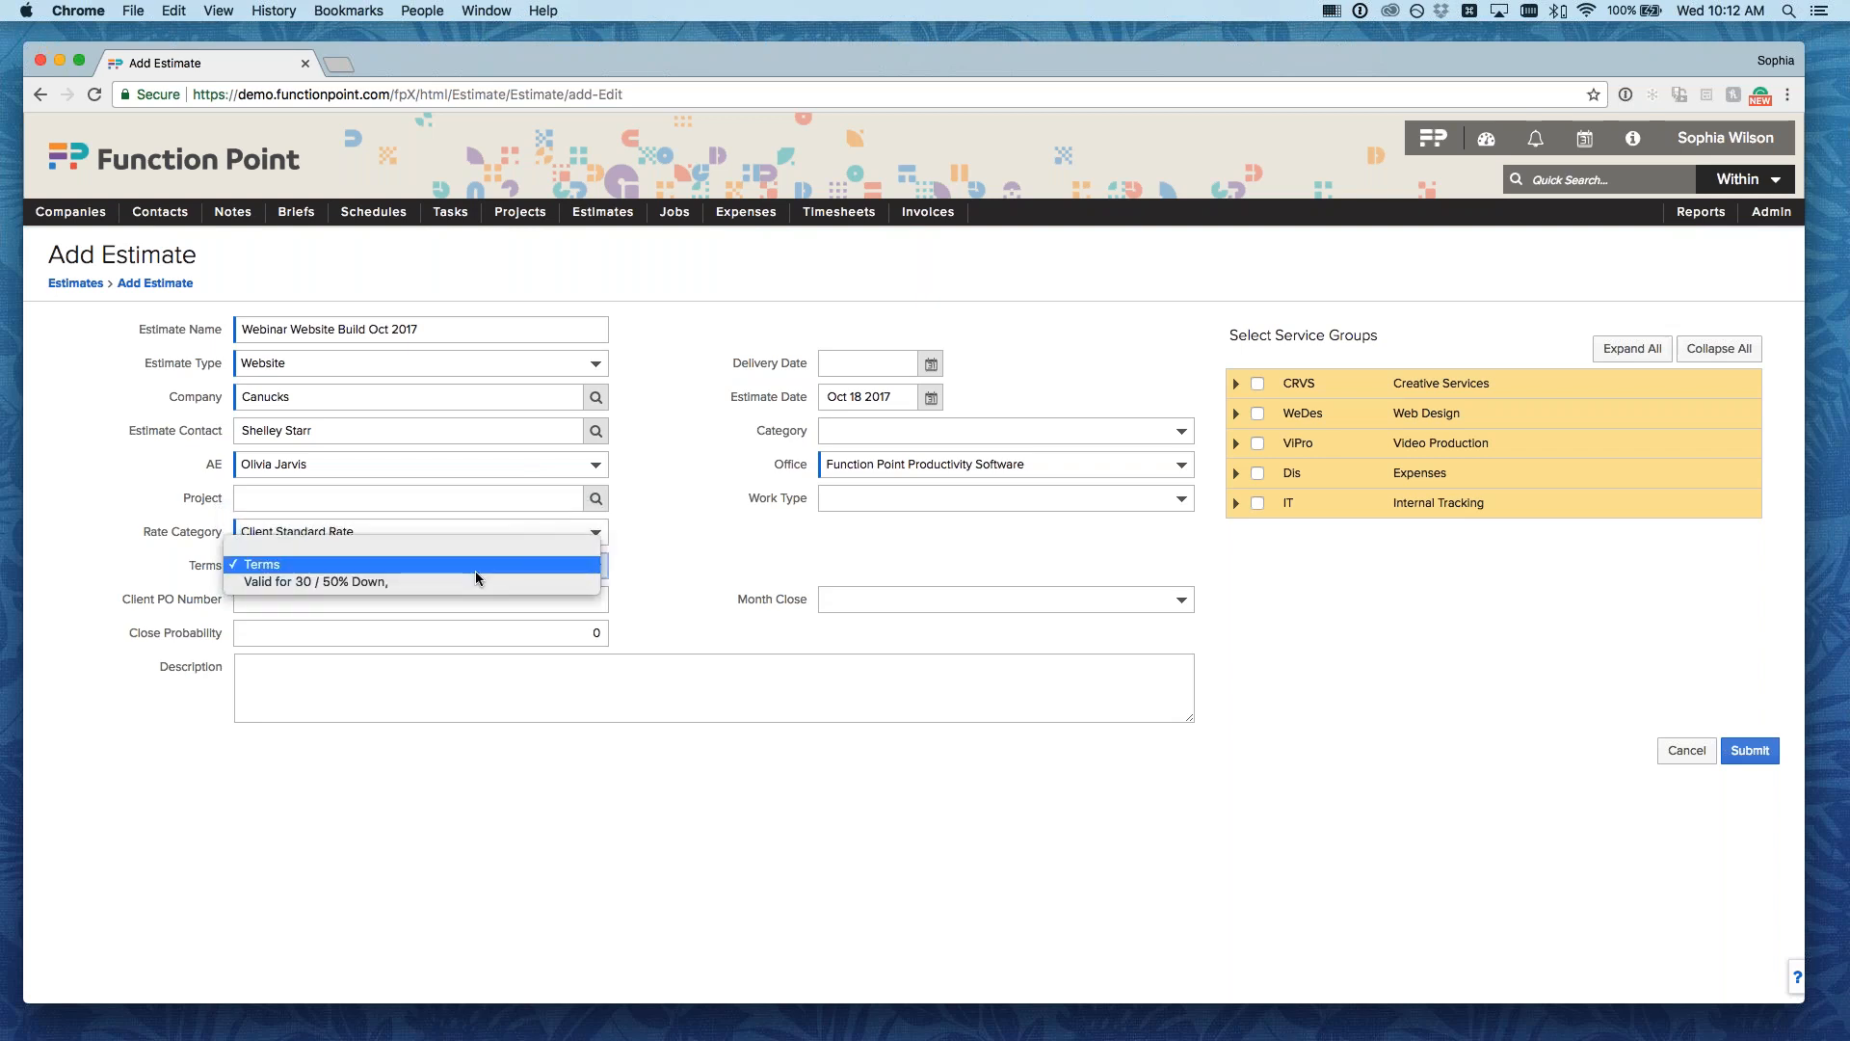
click(693, 576)
key(Tab)
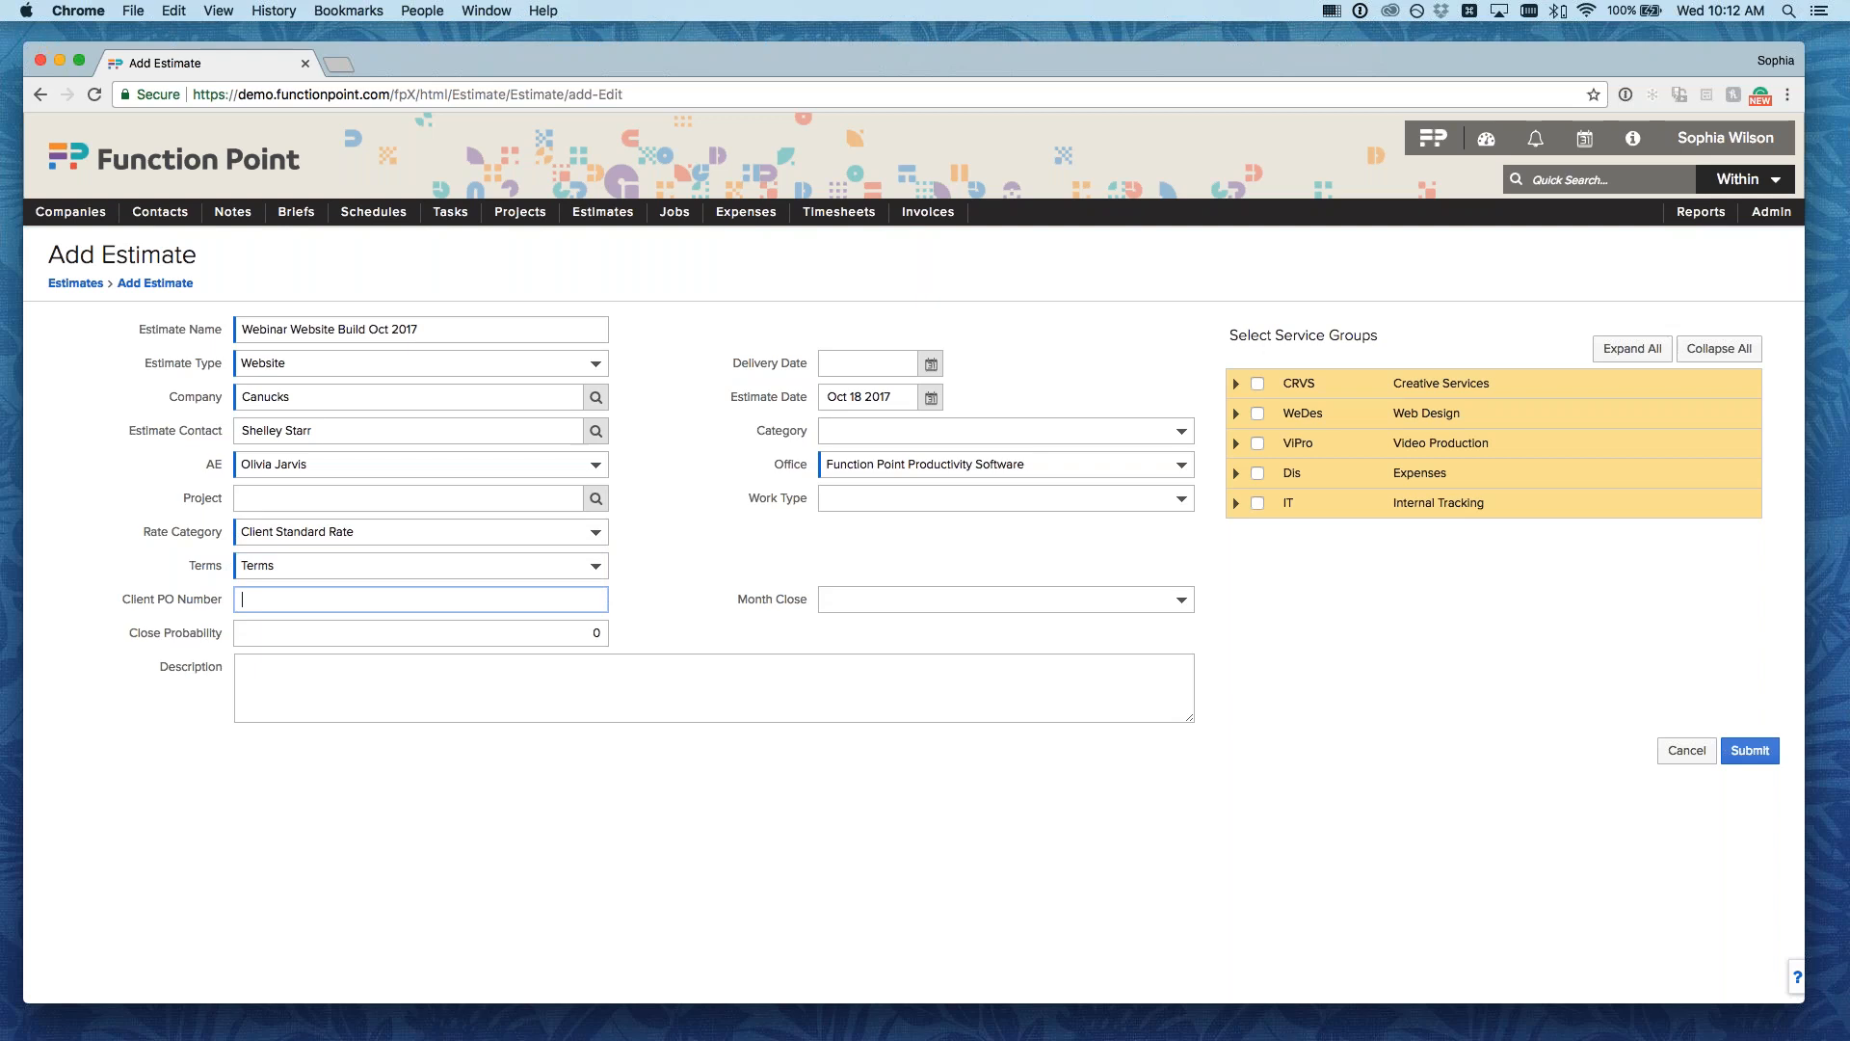
click(657, 602)
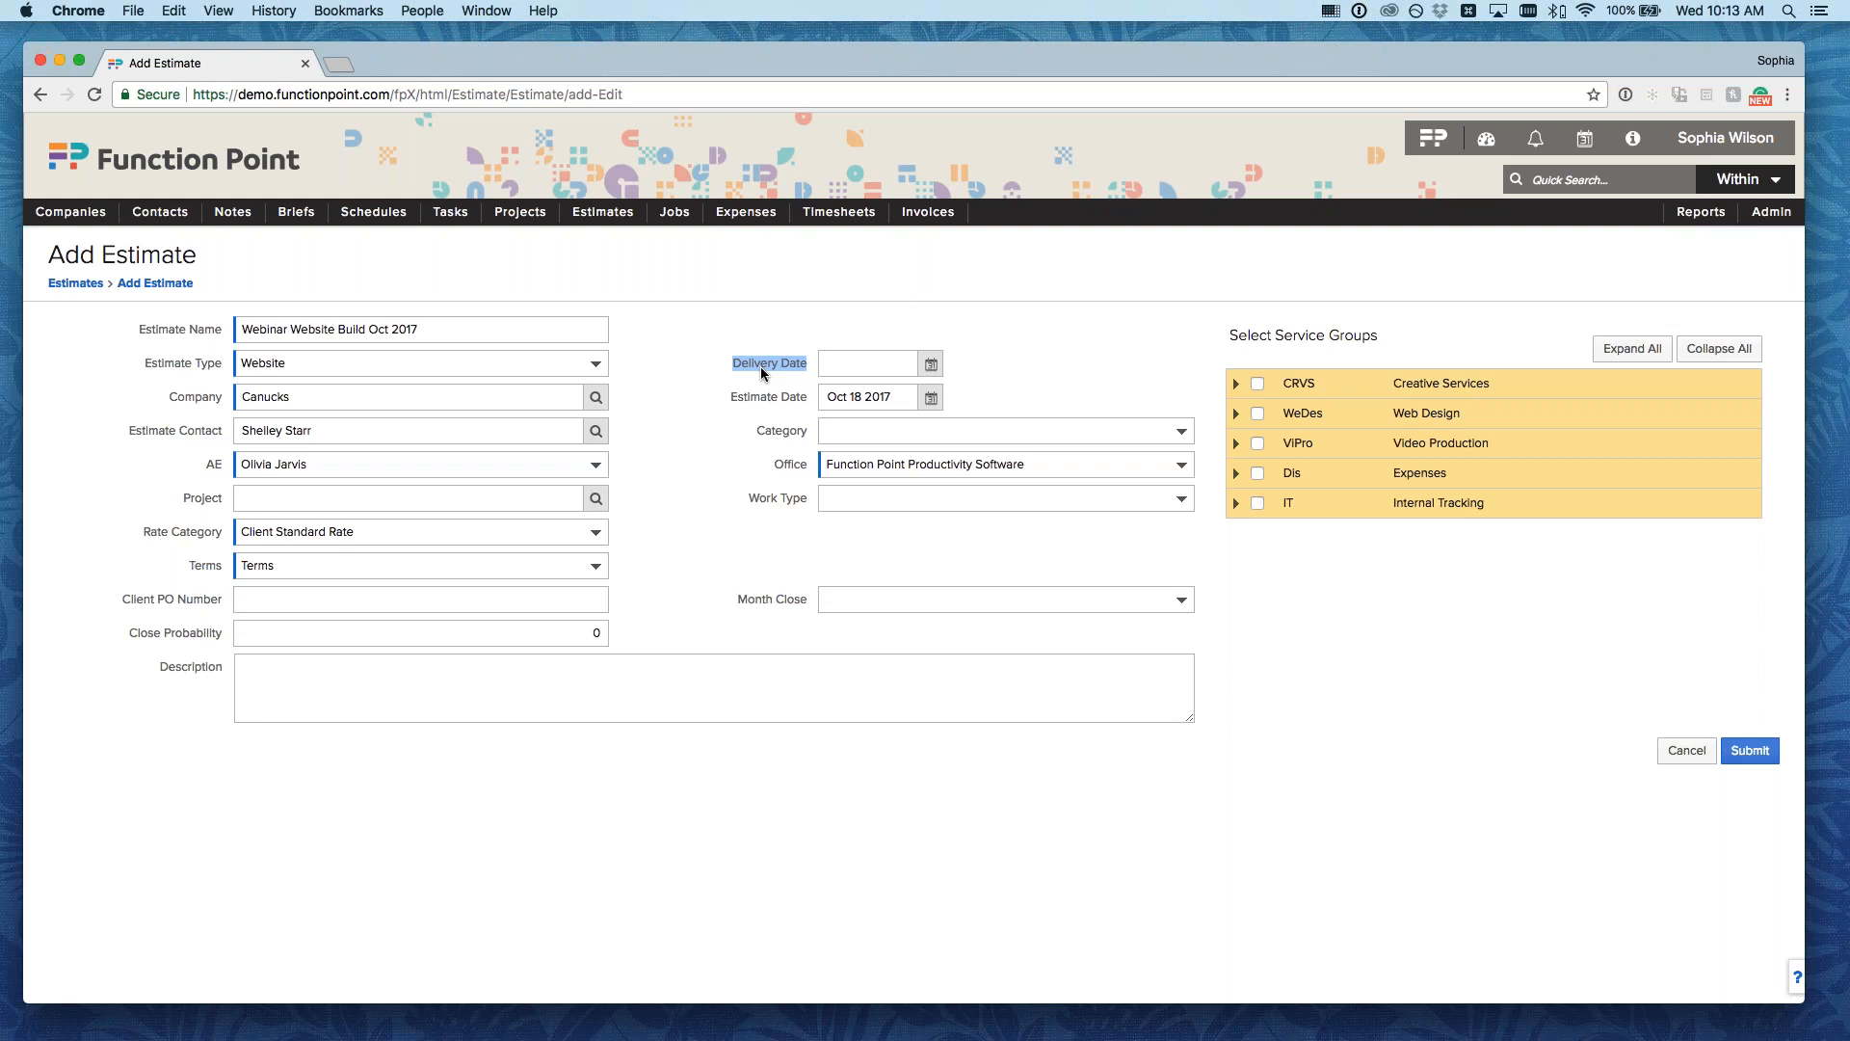
- Set the estimate's delivery date to Nov 30 2017
click(796, 333)
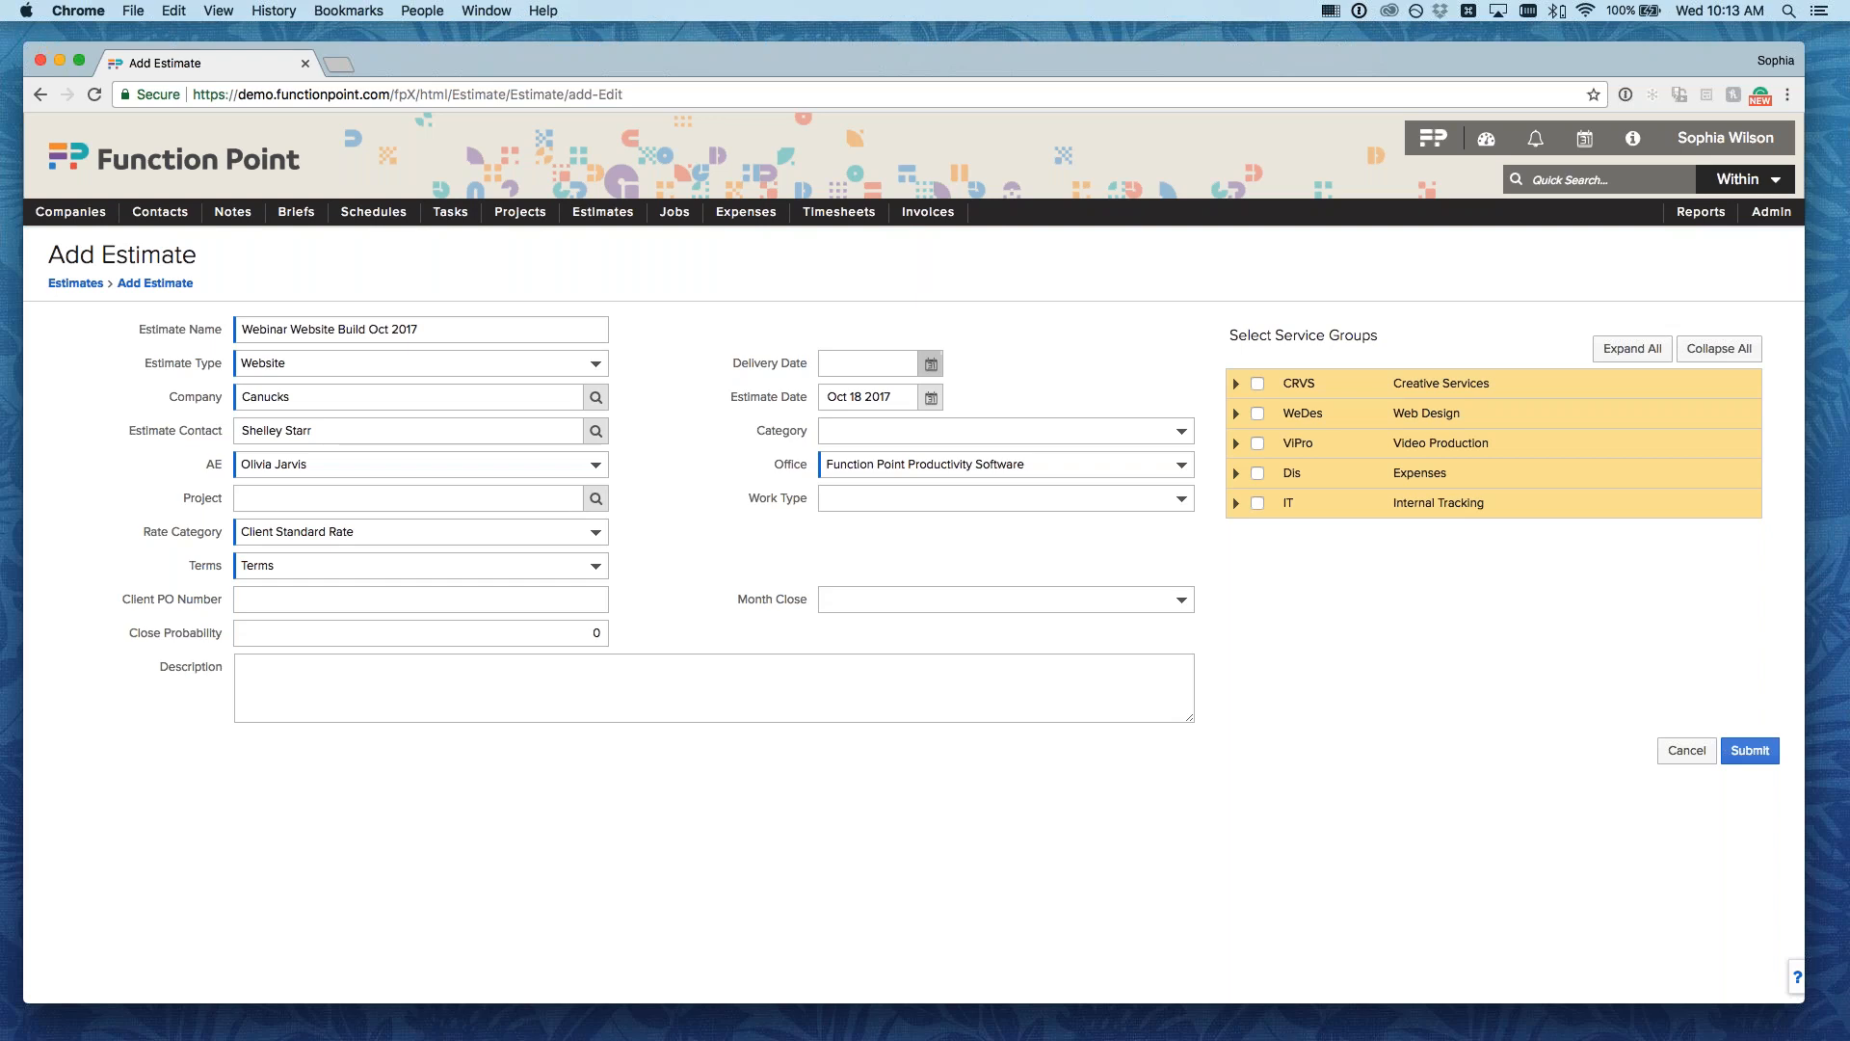
click(930, 363)
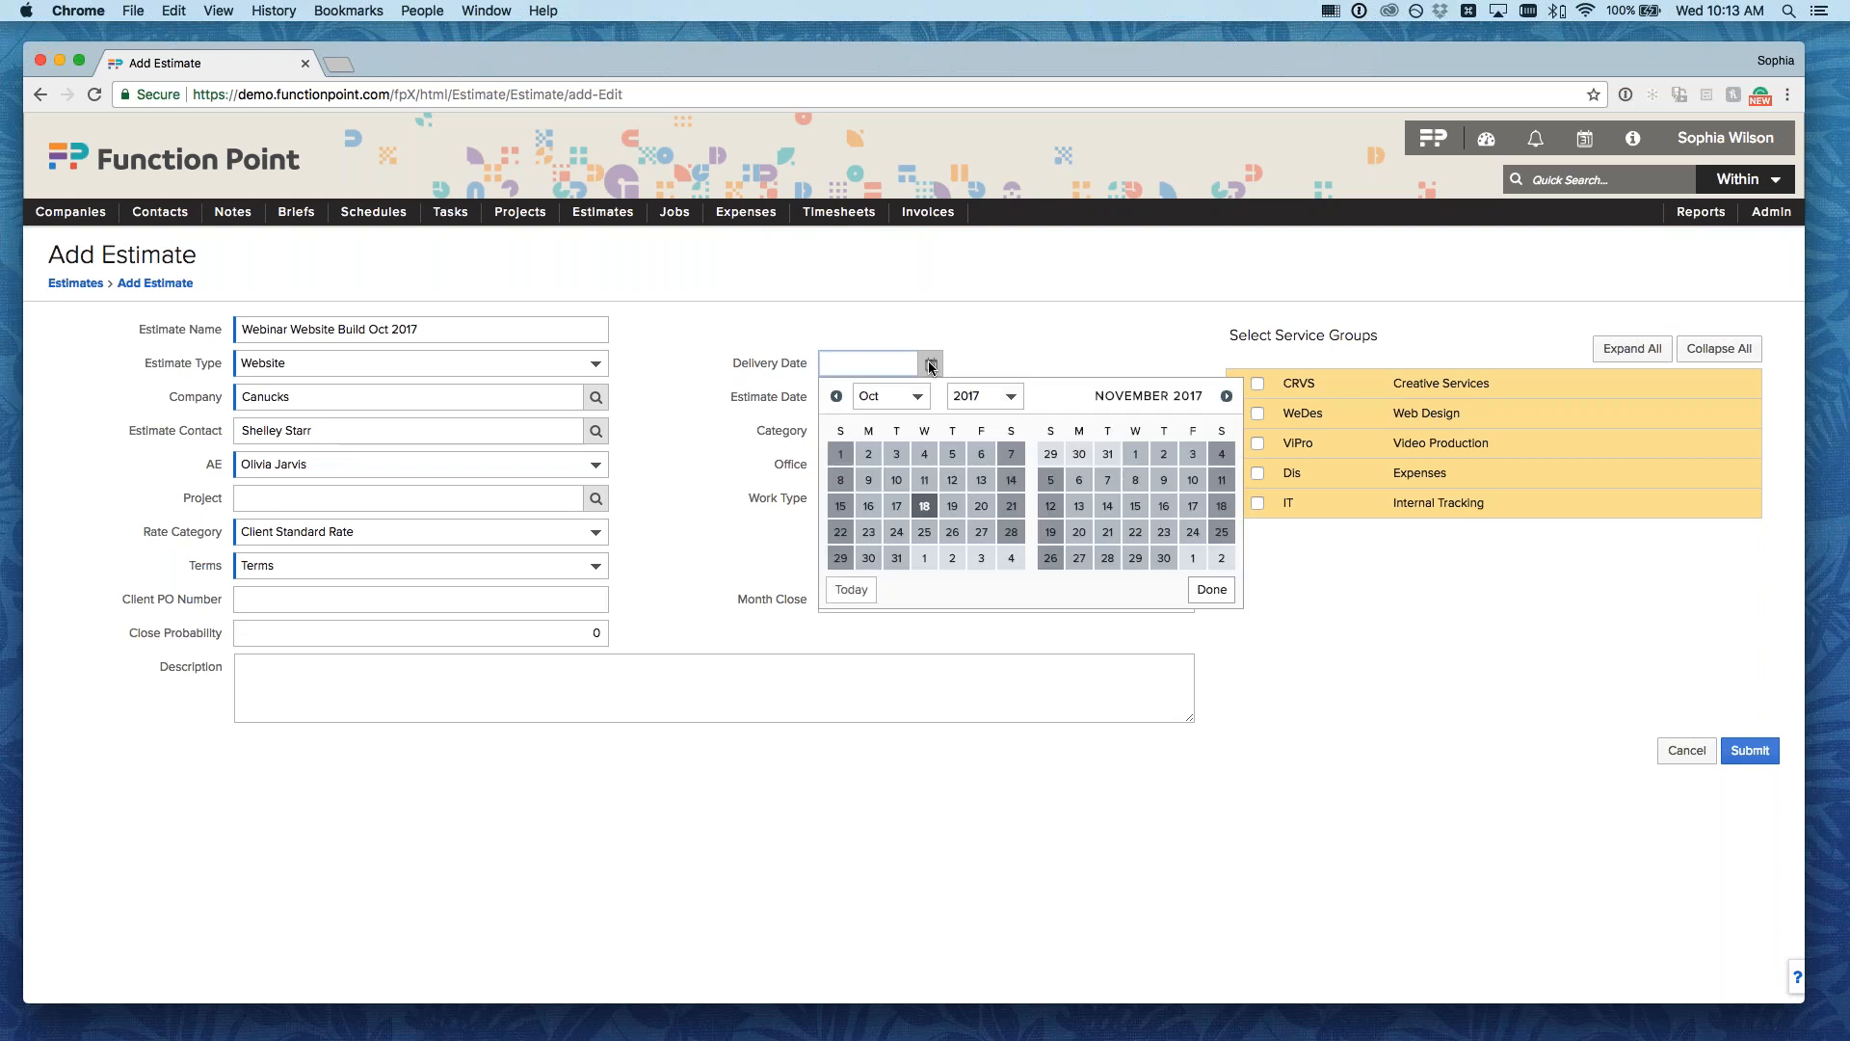
click(1164, 559)
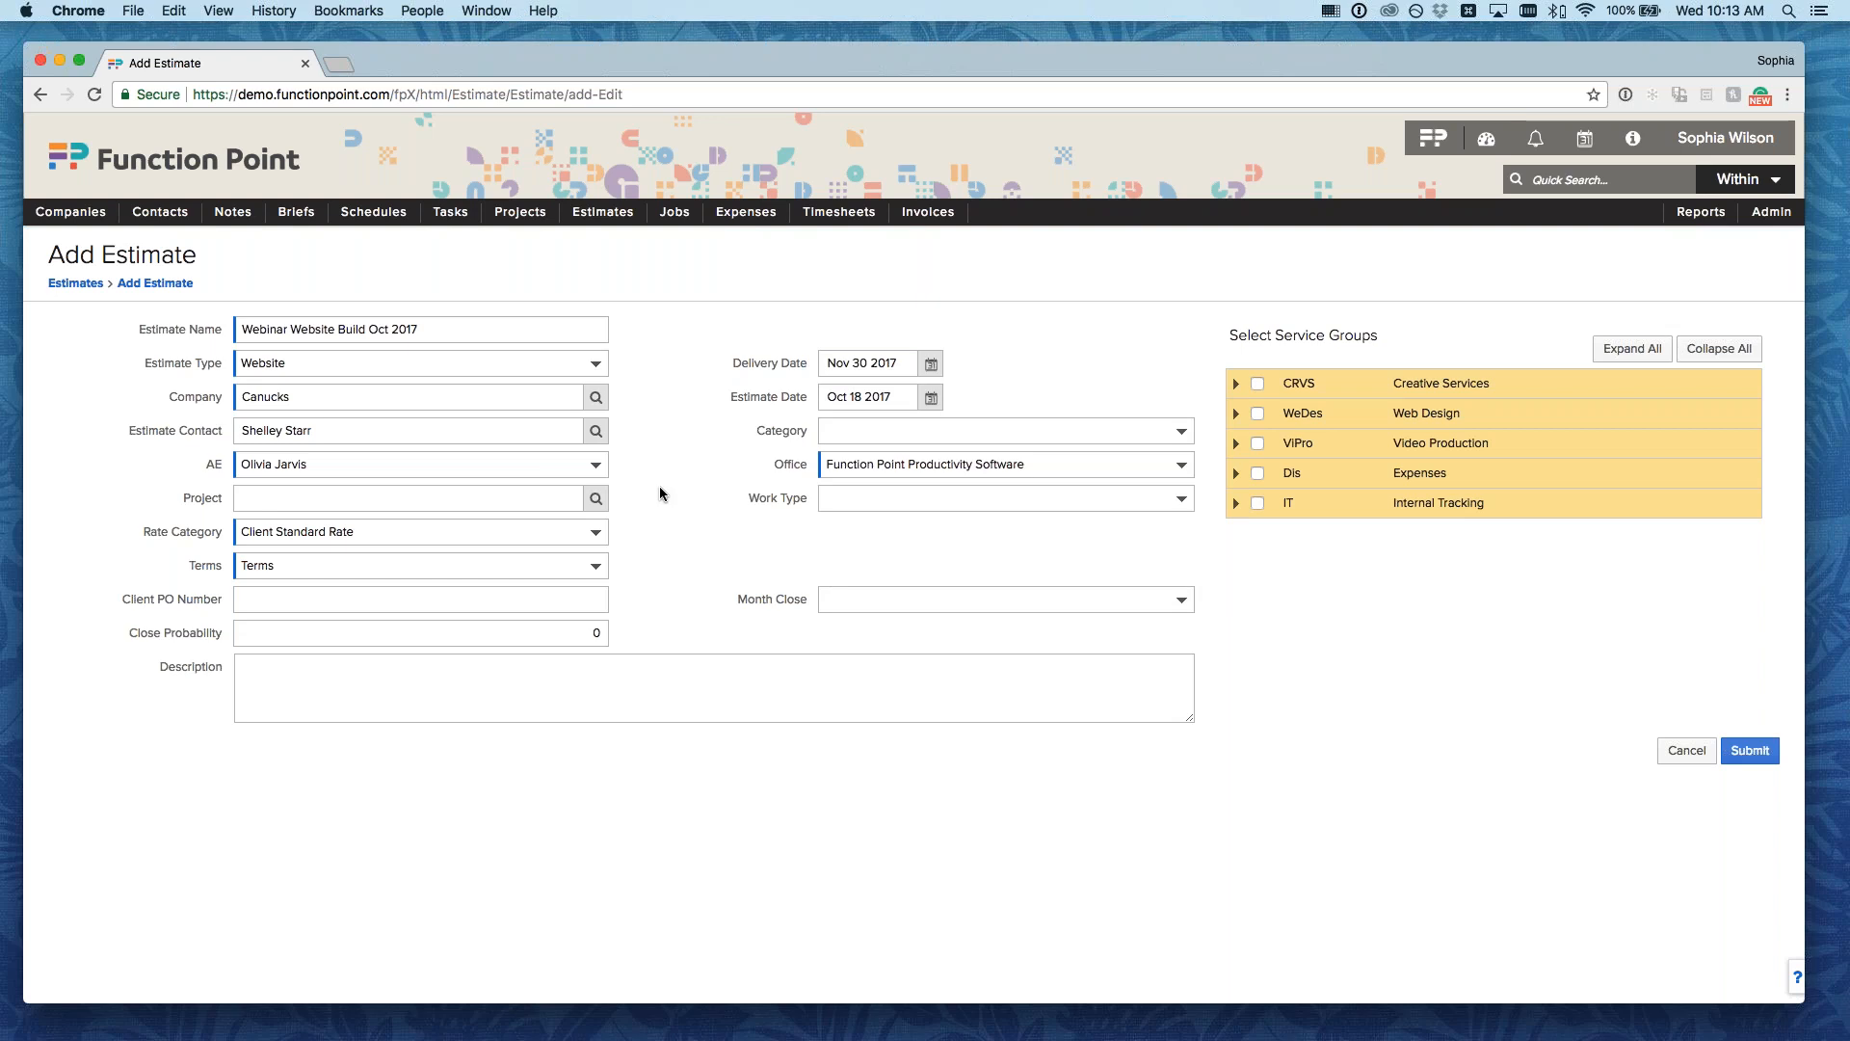
- Examine the choices offered for the estimate's category and work type, and look at the administration options
click(925, 434)
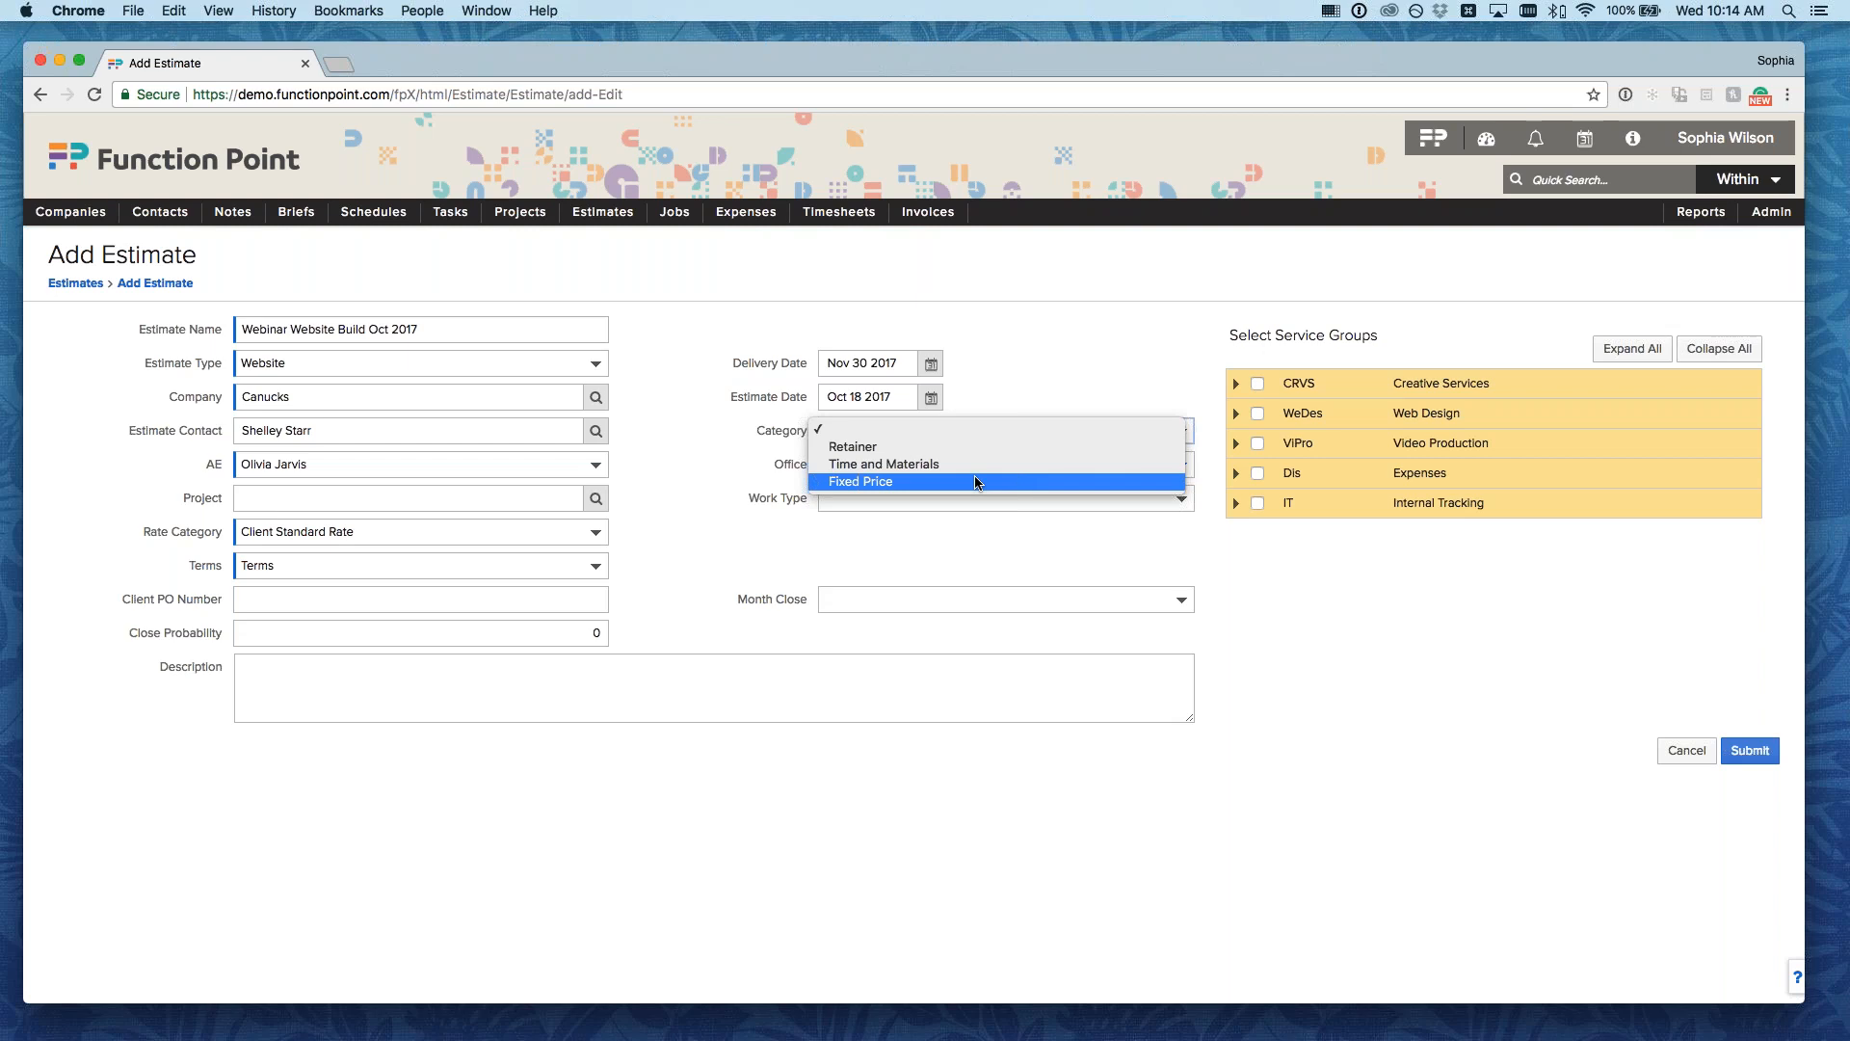
click(695, 432)
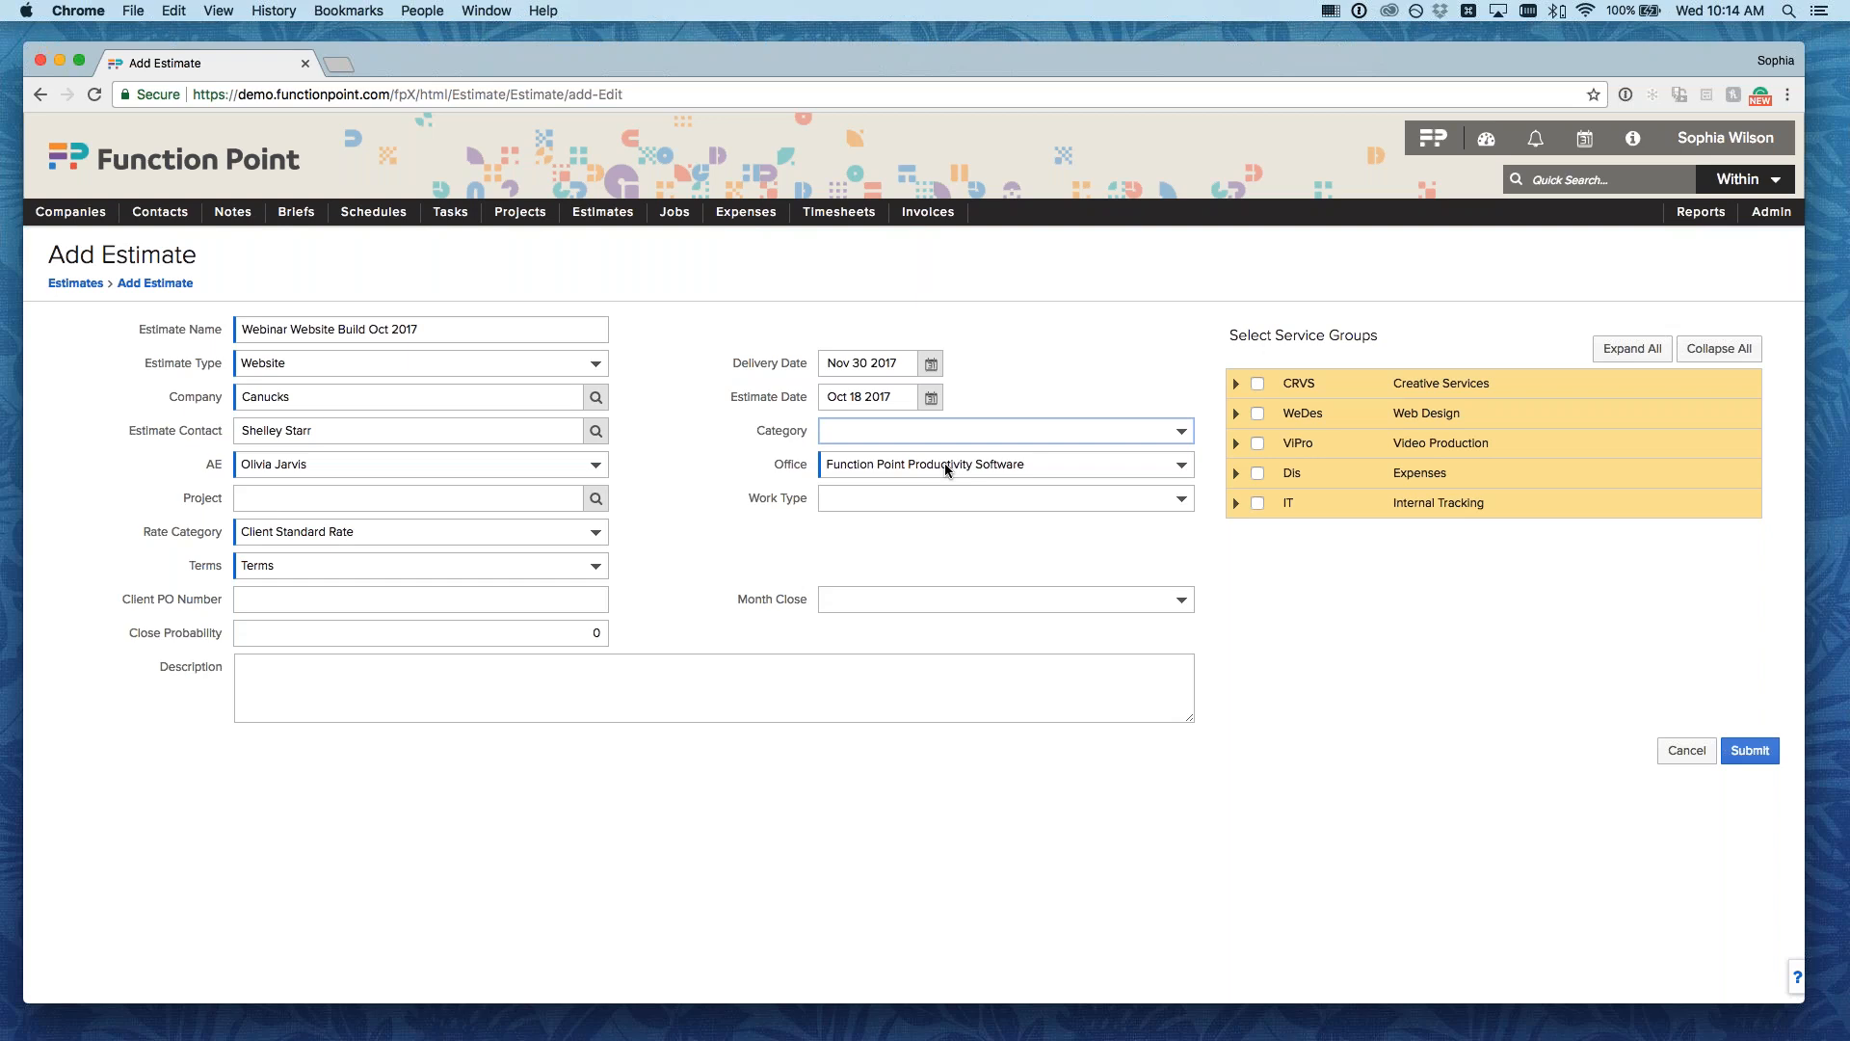
drag(748, 498, 808, 501)
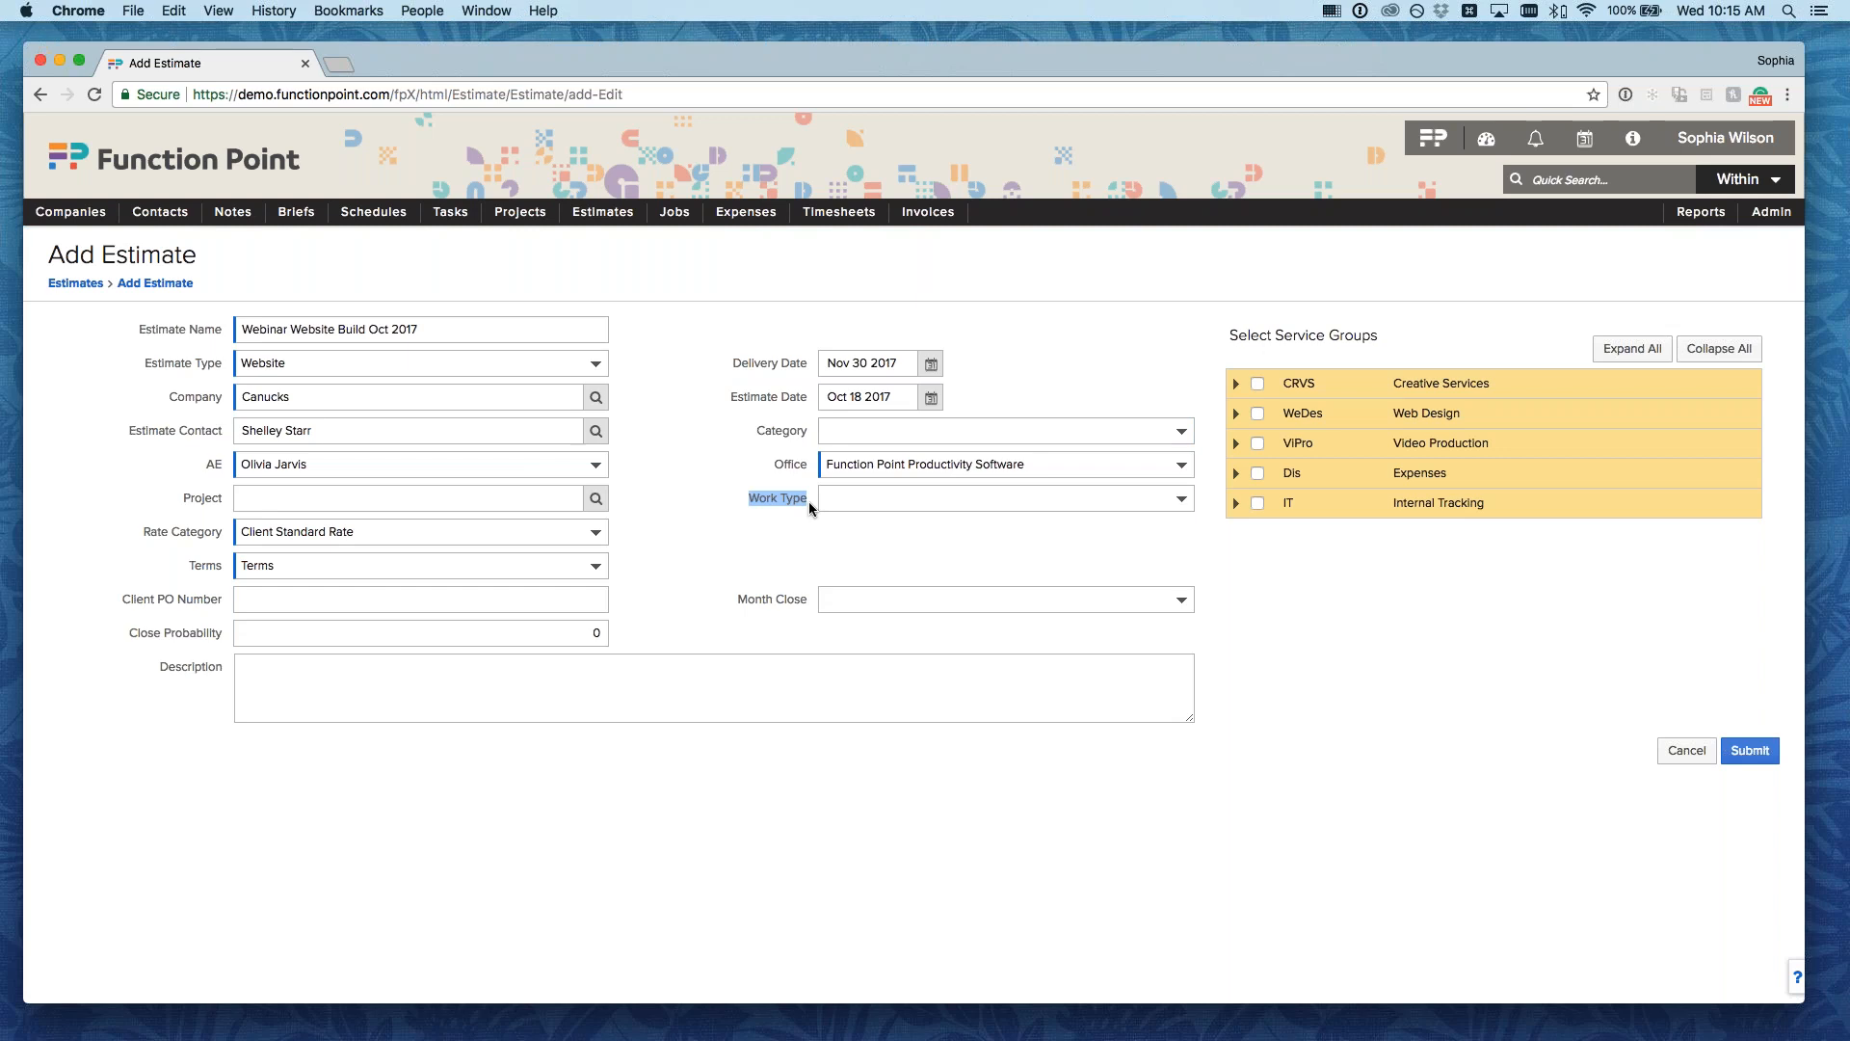
click(736, 541)
click(877, 500)
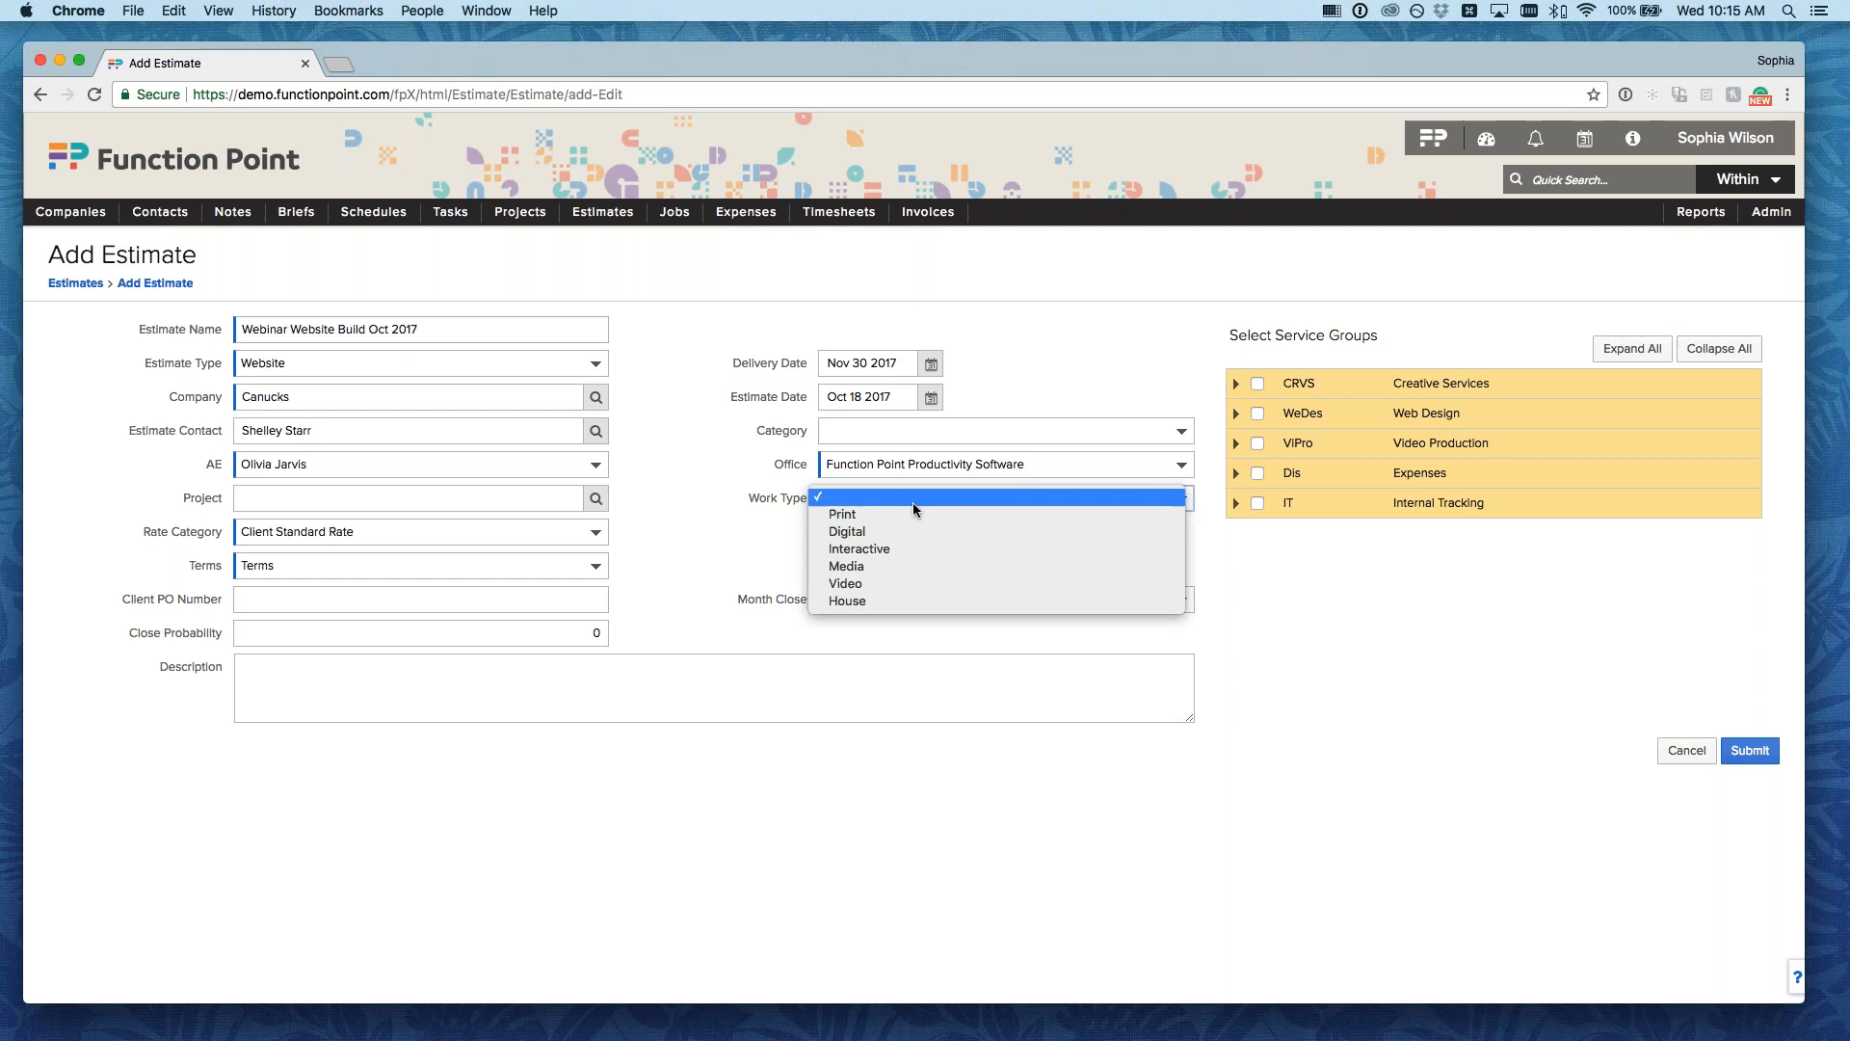
click(911, 501)
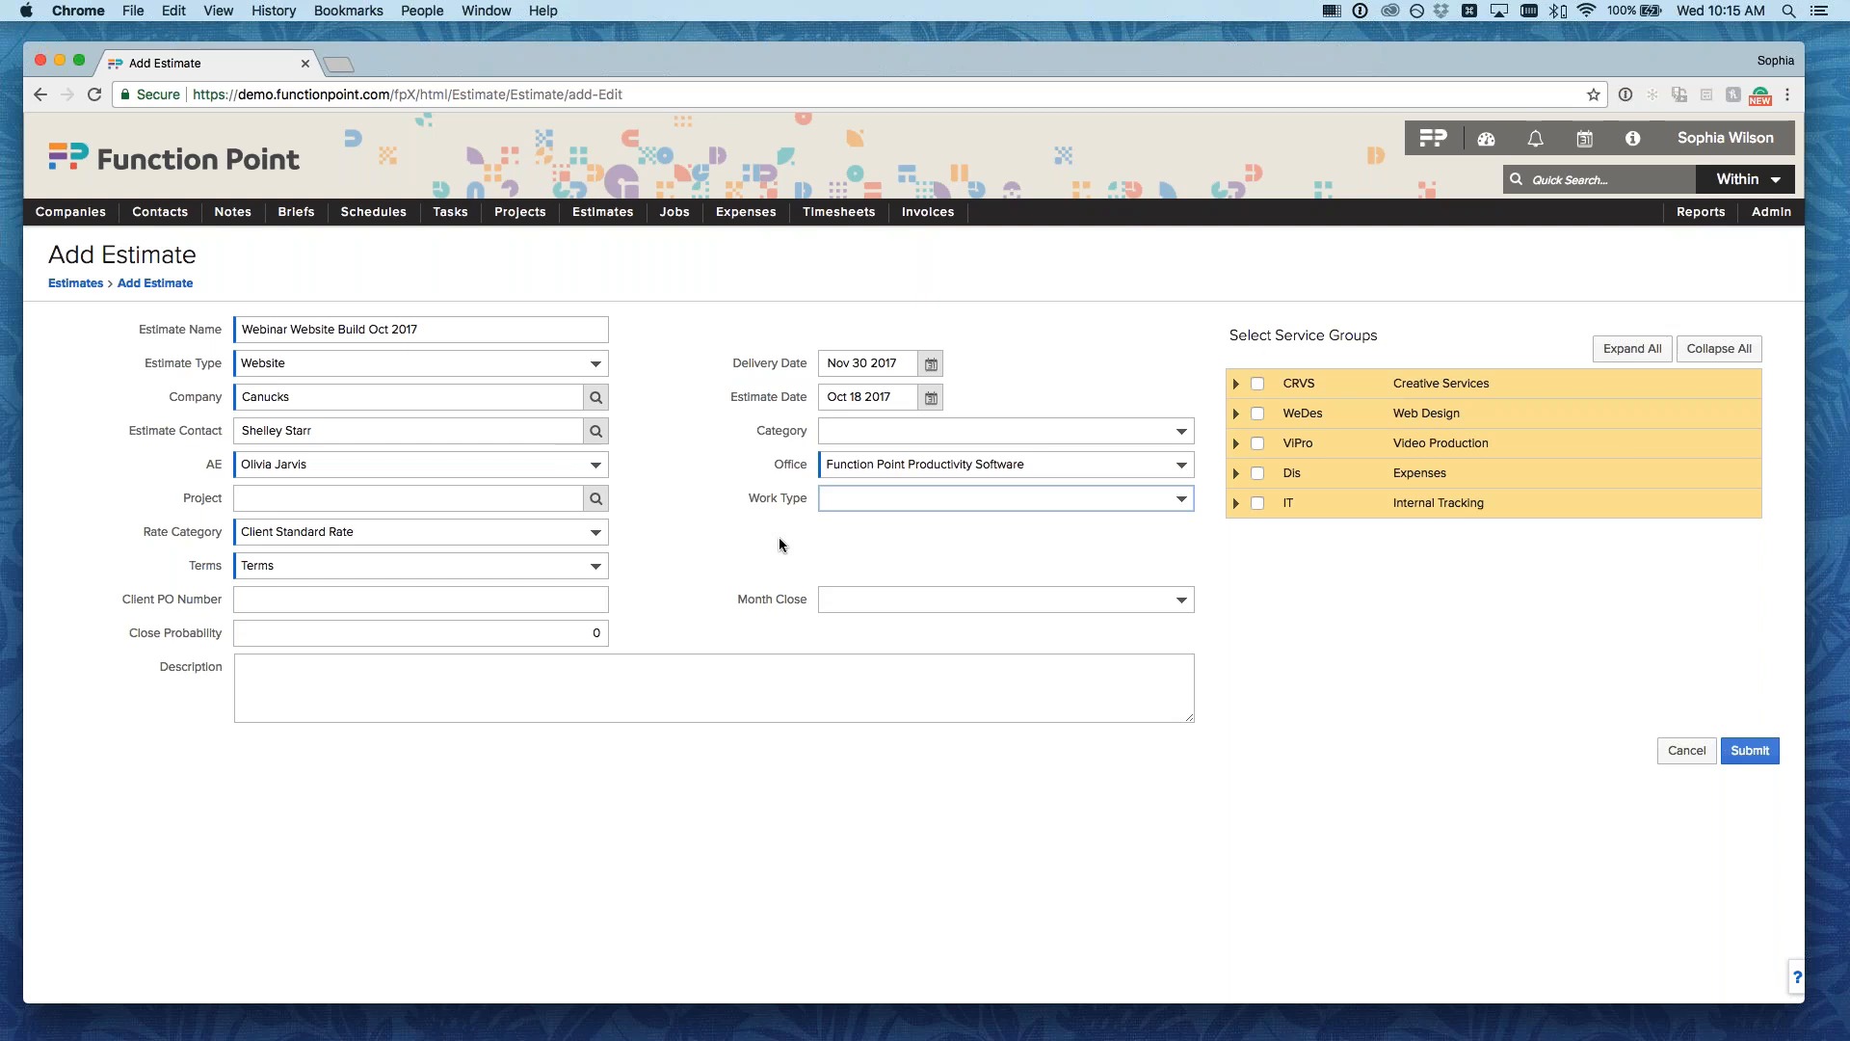
click(1771, 211)
mouse_move(1754, 266)
mouse_move(1657, 239)
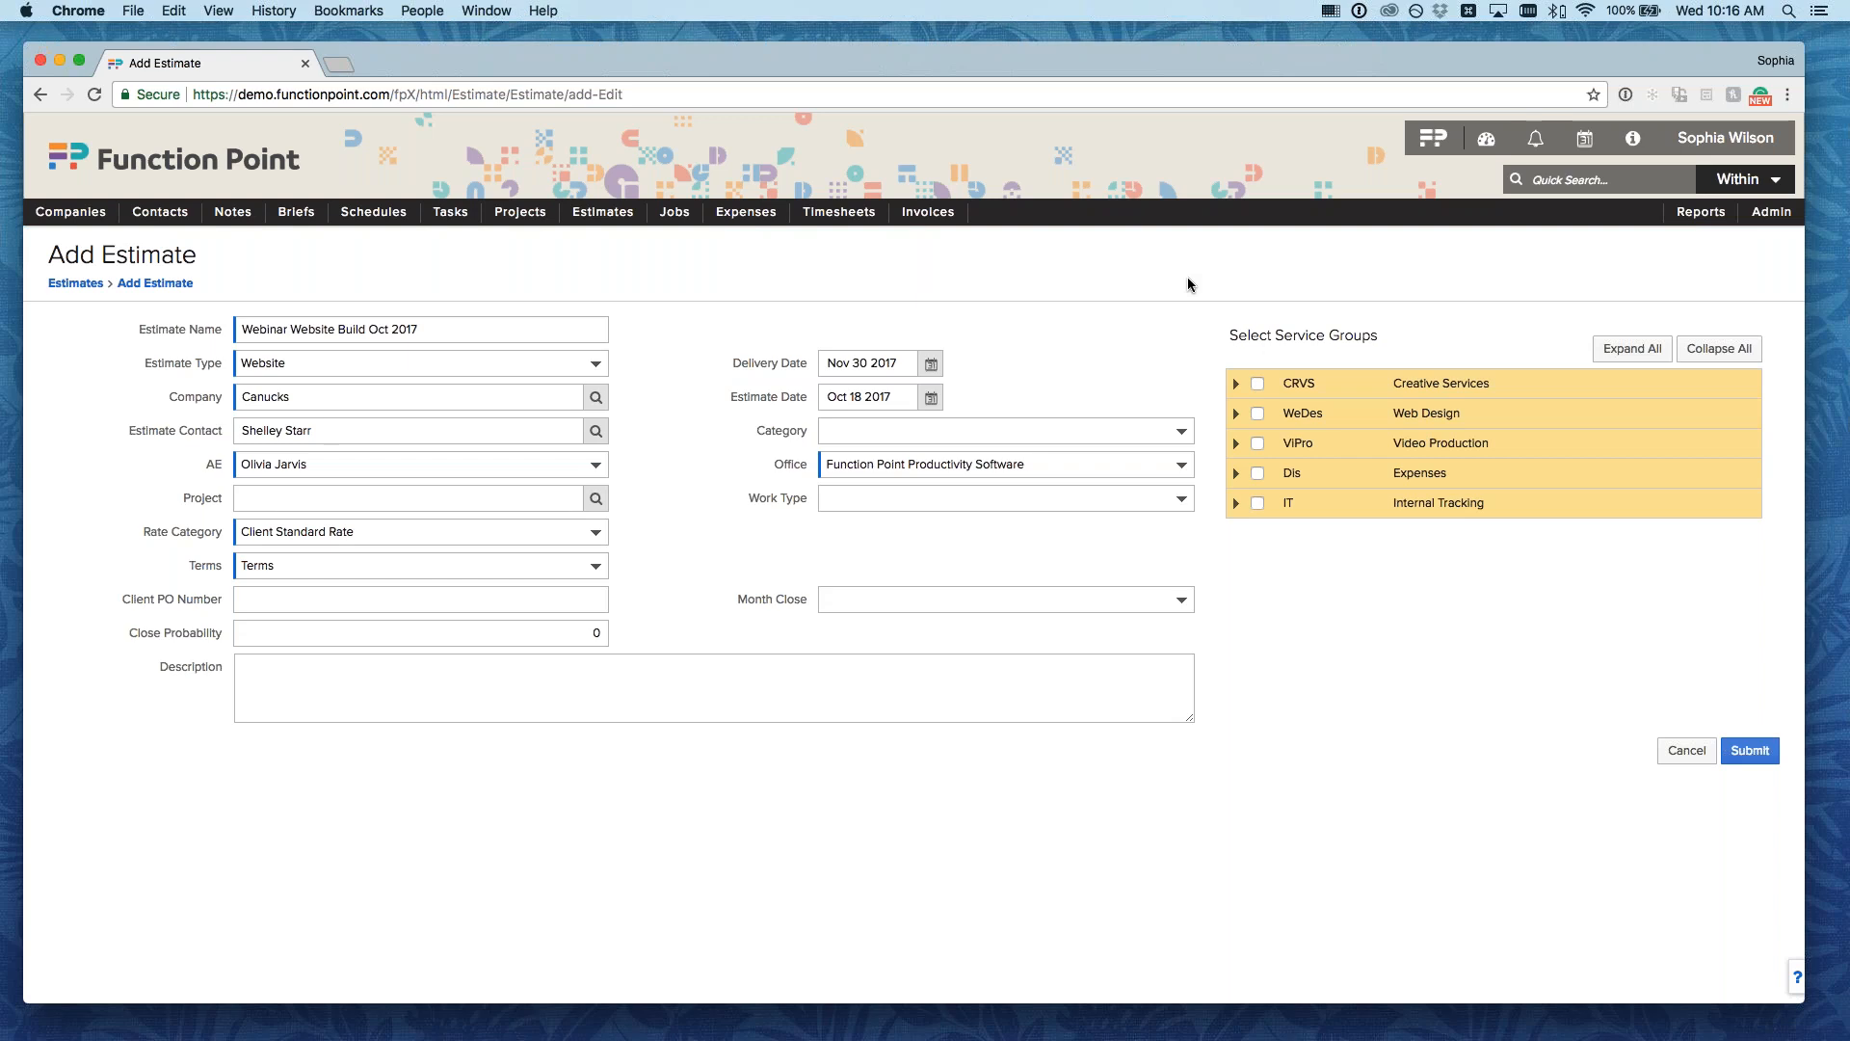
- Set the estimate's category to Time and Materials and its work type to Digital
click(1073, 430)
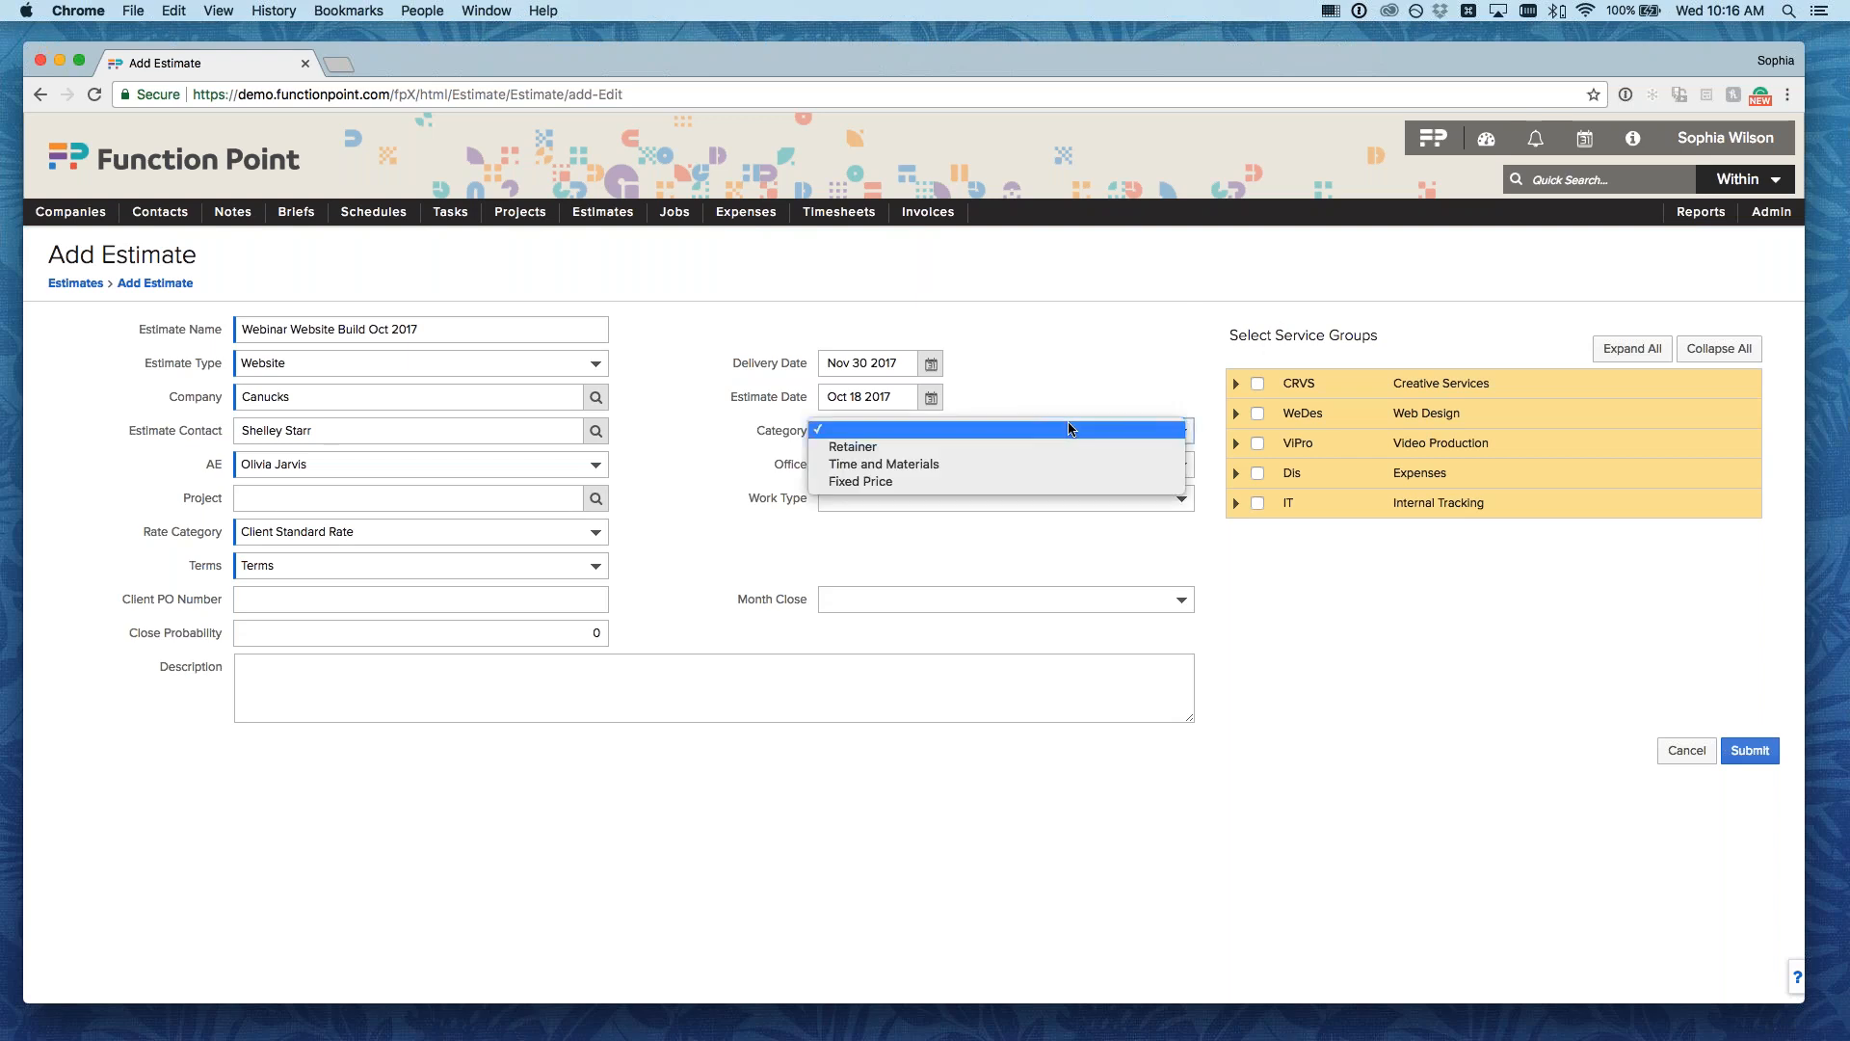
click(1015, 466)
click(948, 501)
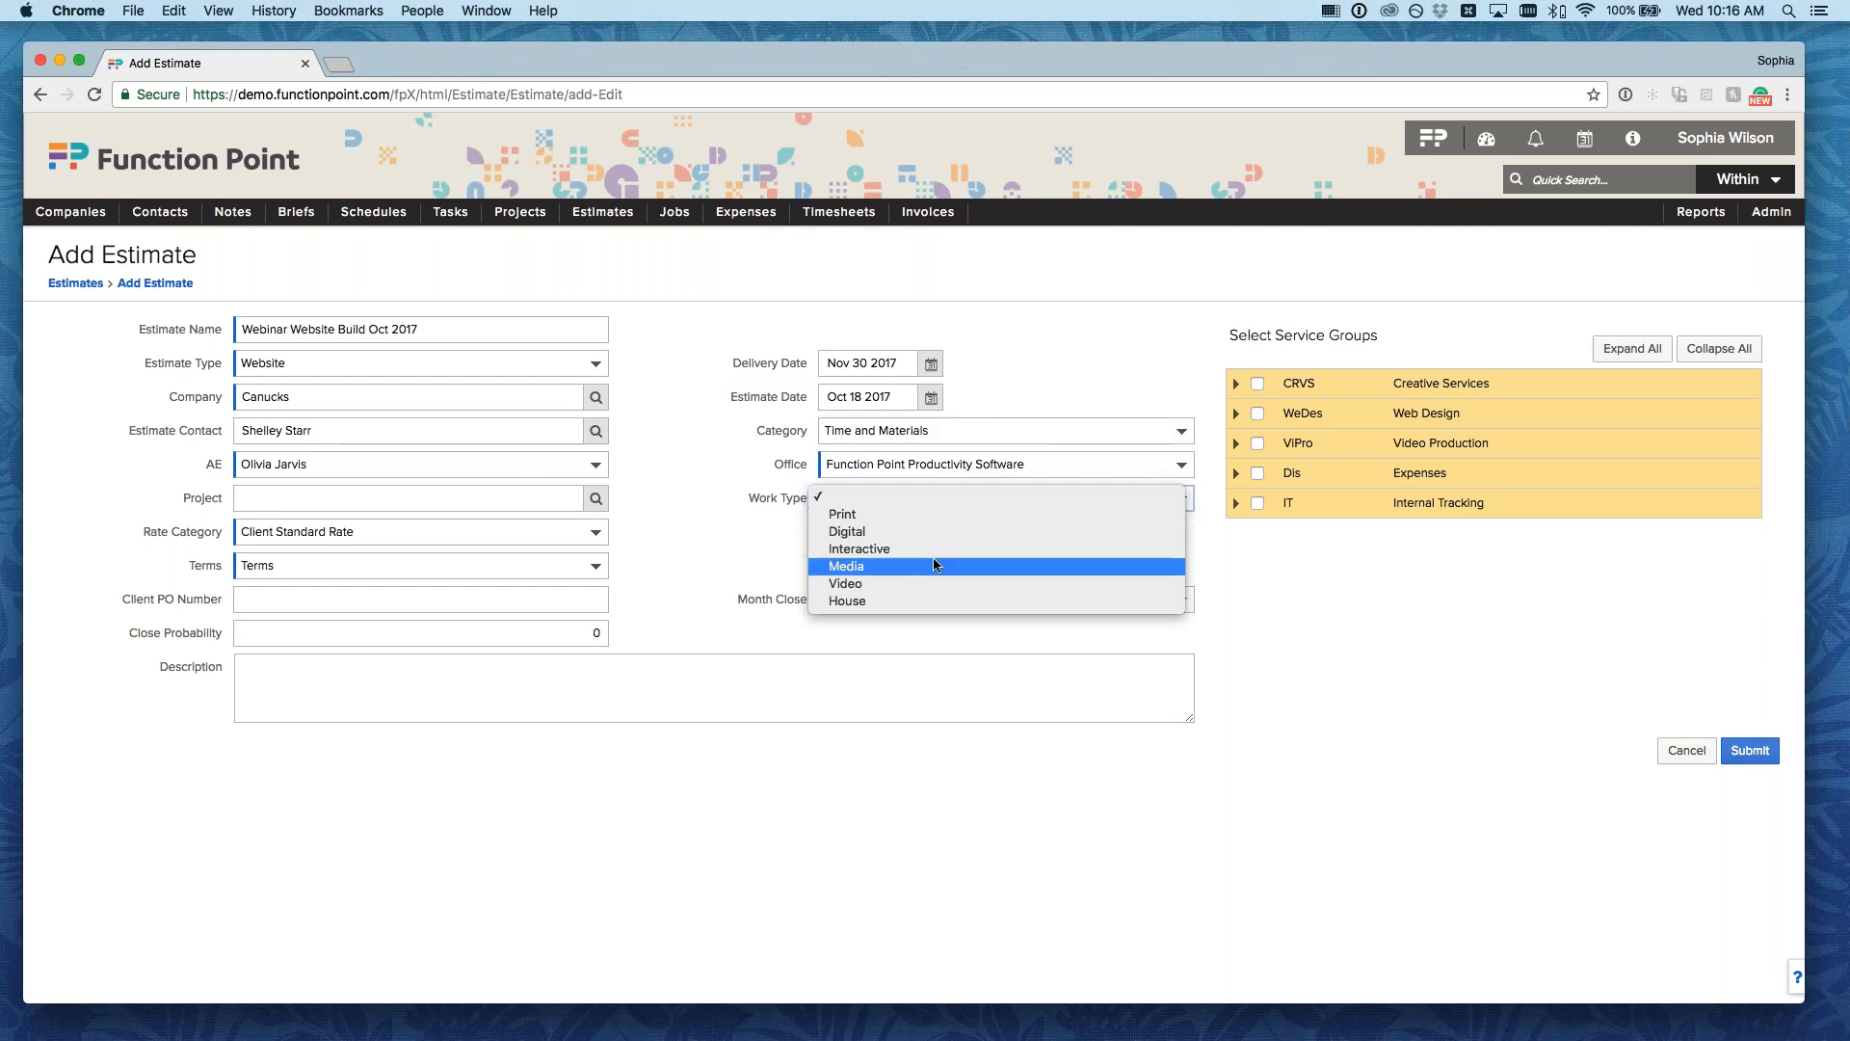
click(927, 531)
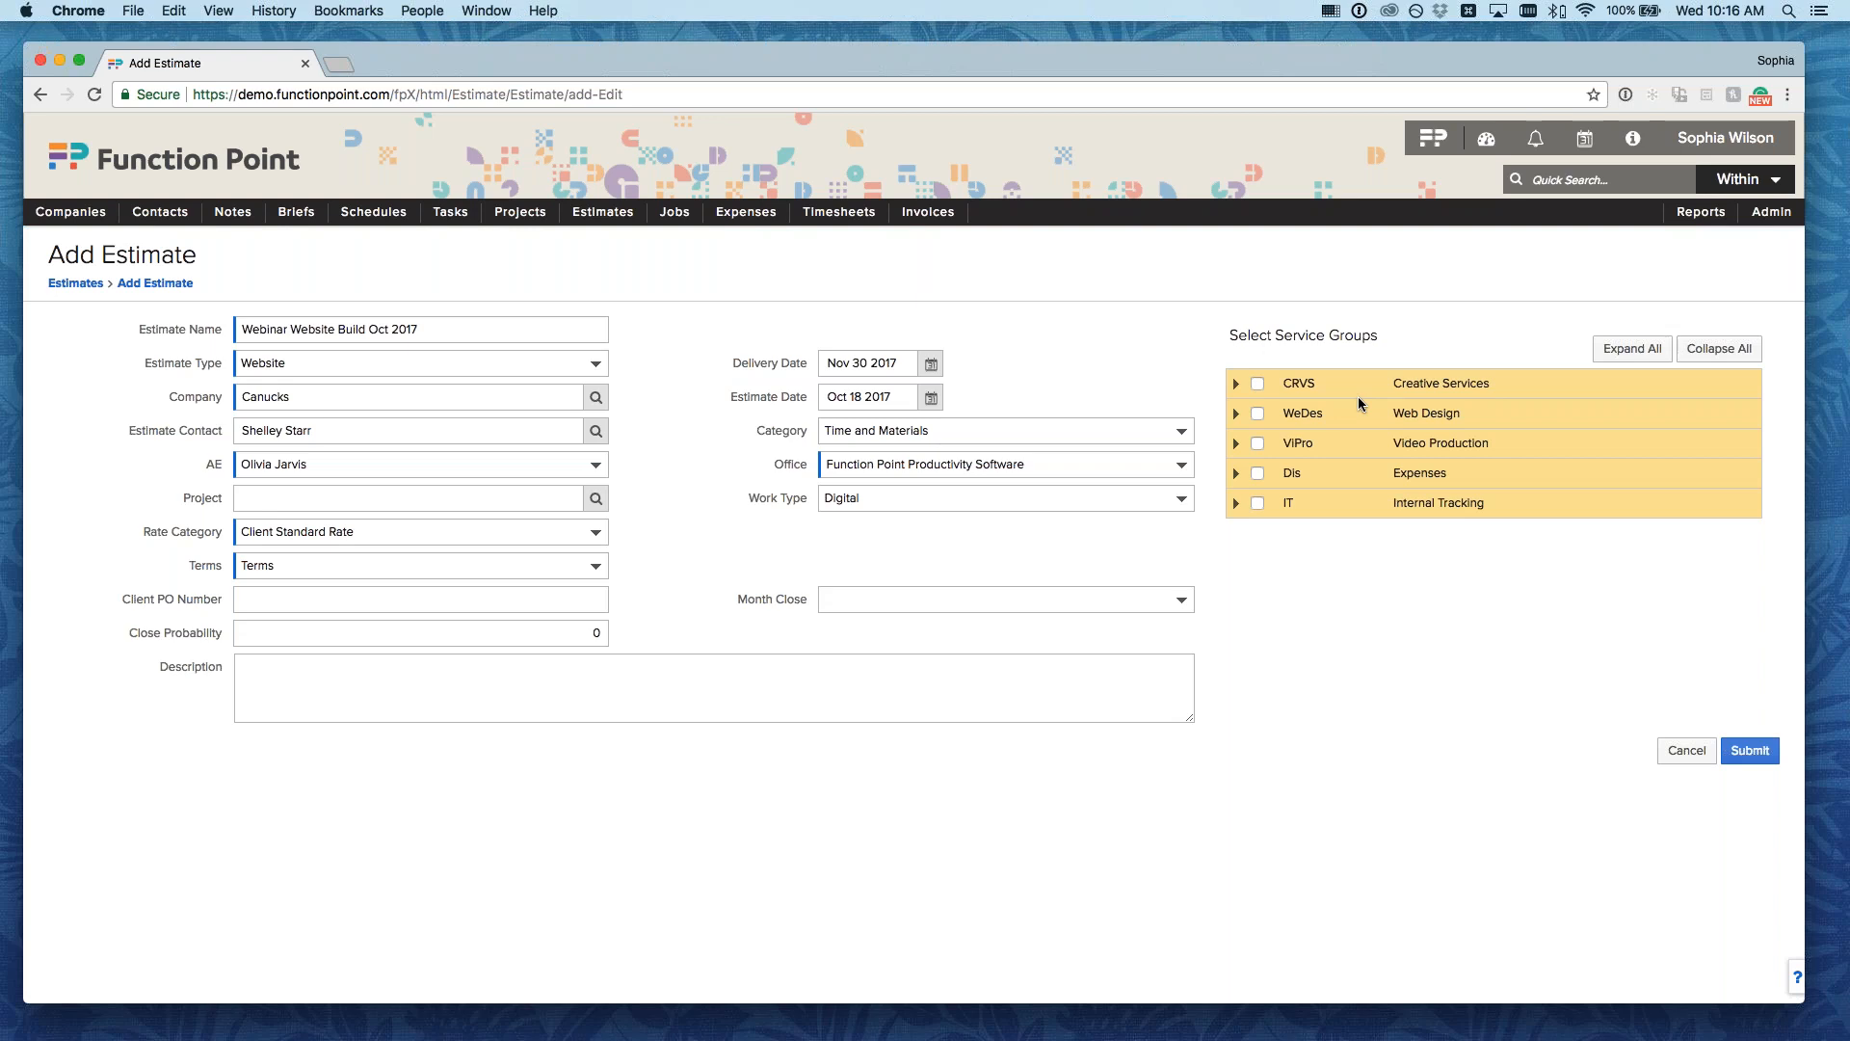
- Include the whole Web Design service group in the estimate and collapse its list of services
click(1373, 413)
click(1257, 413)
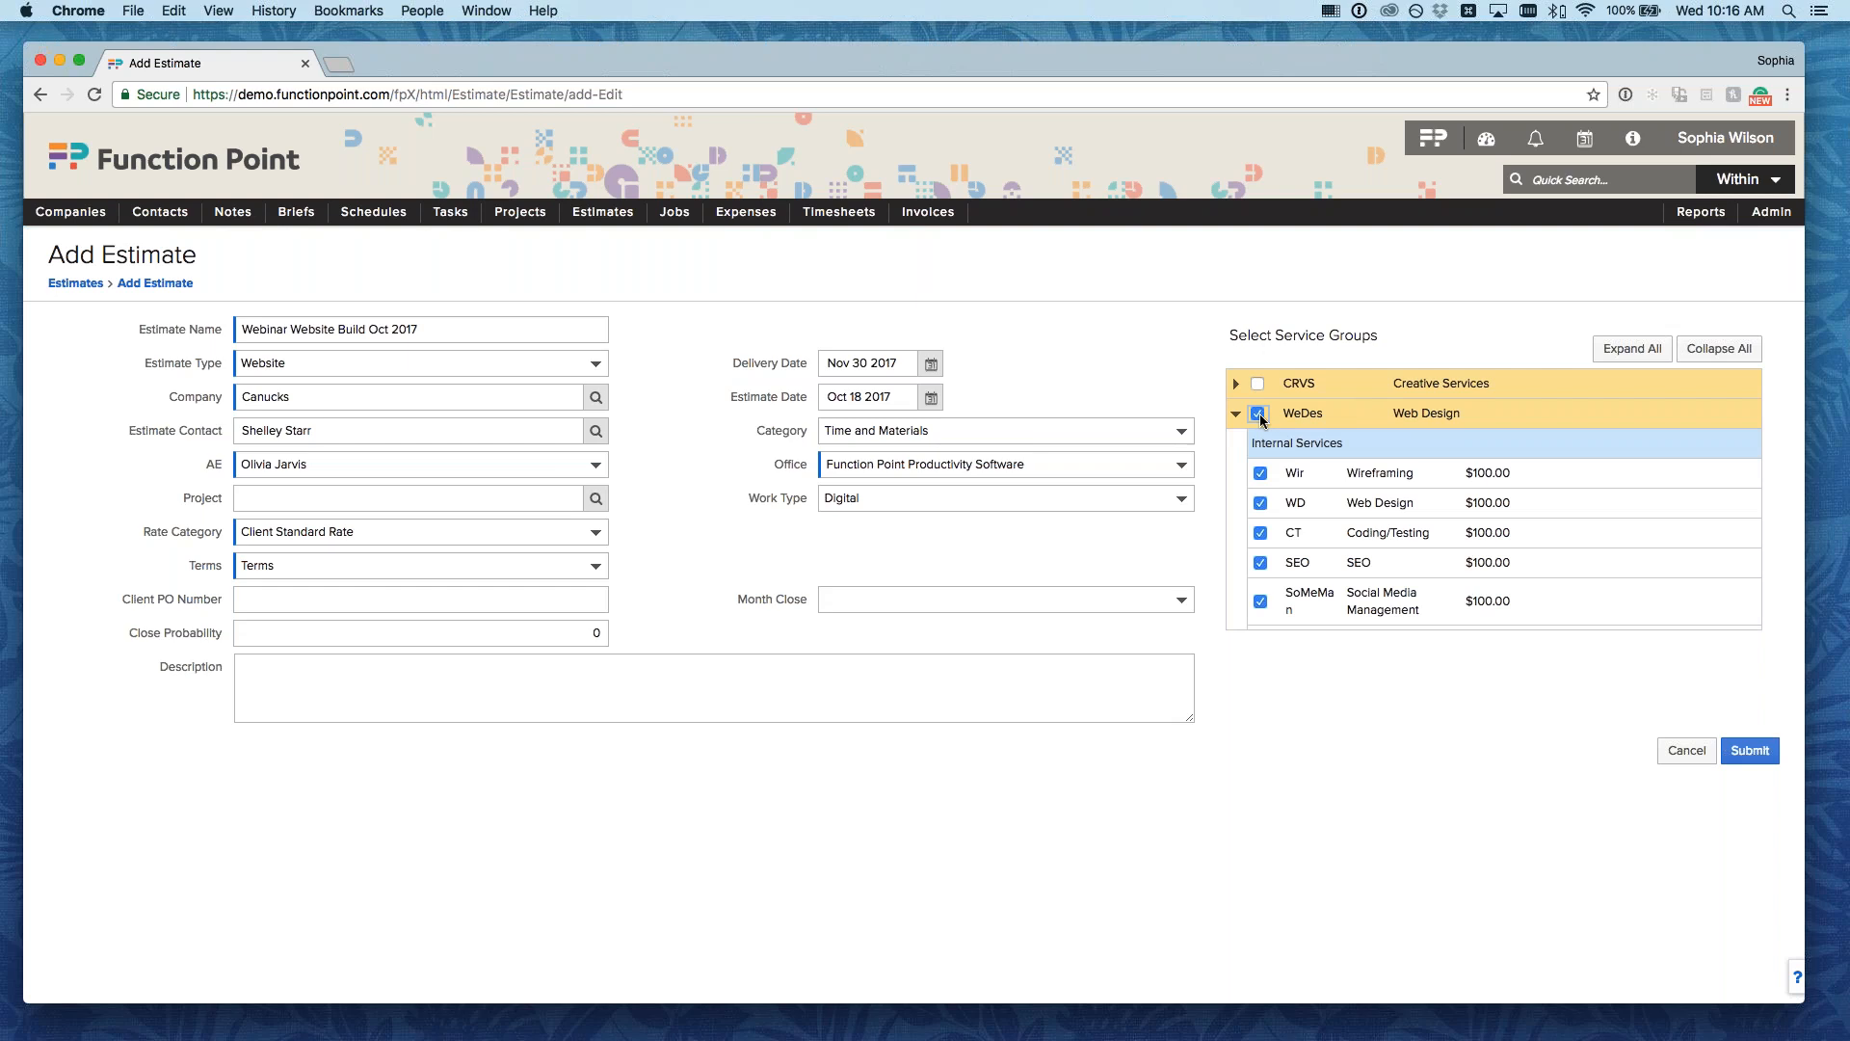
click(1236, 414)
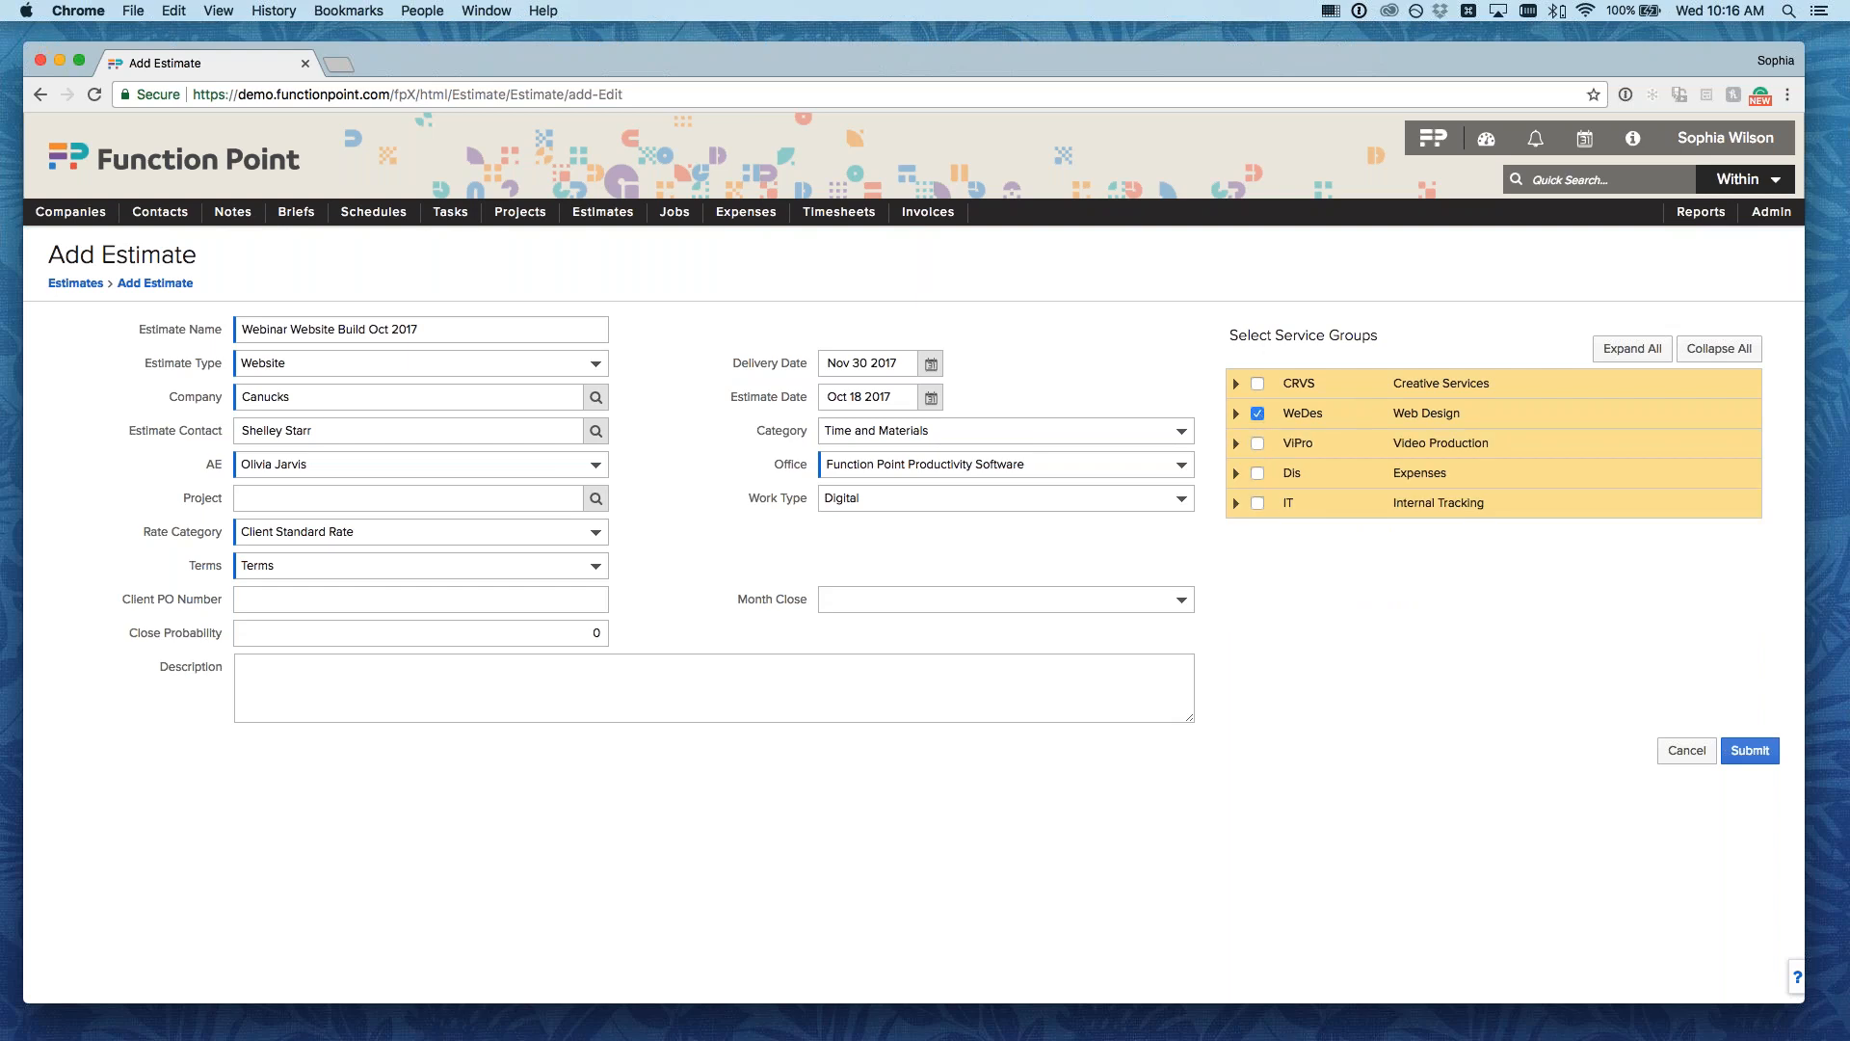
- Examine the individual services and expenses in the Creative Services and Web Design service groups
click(1236, 385)
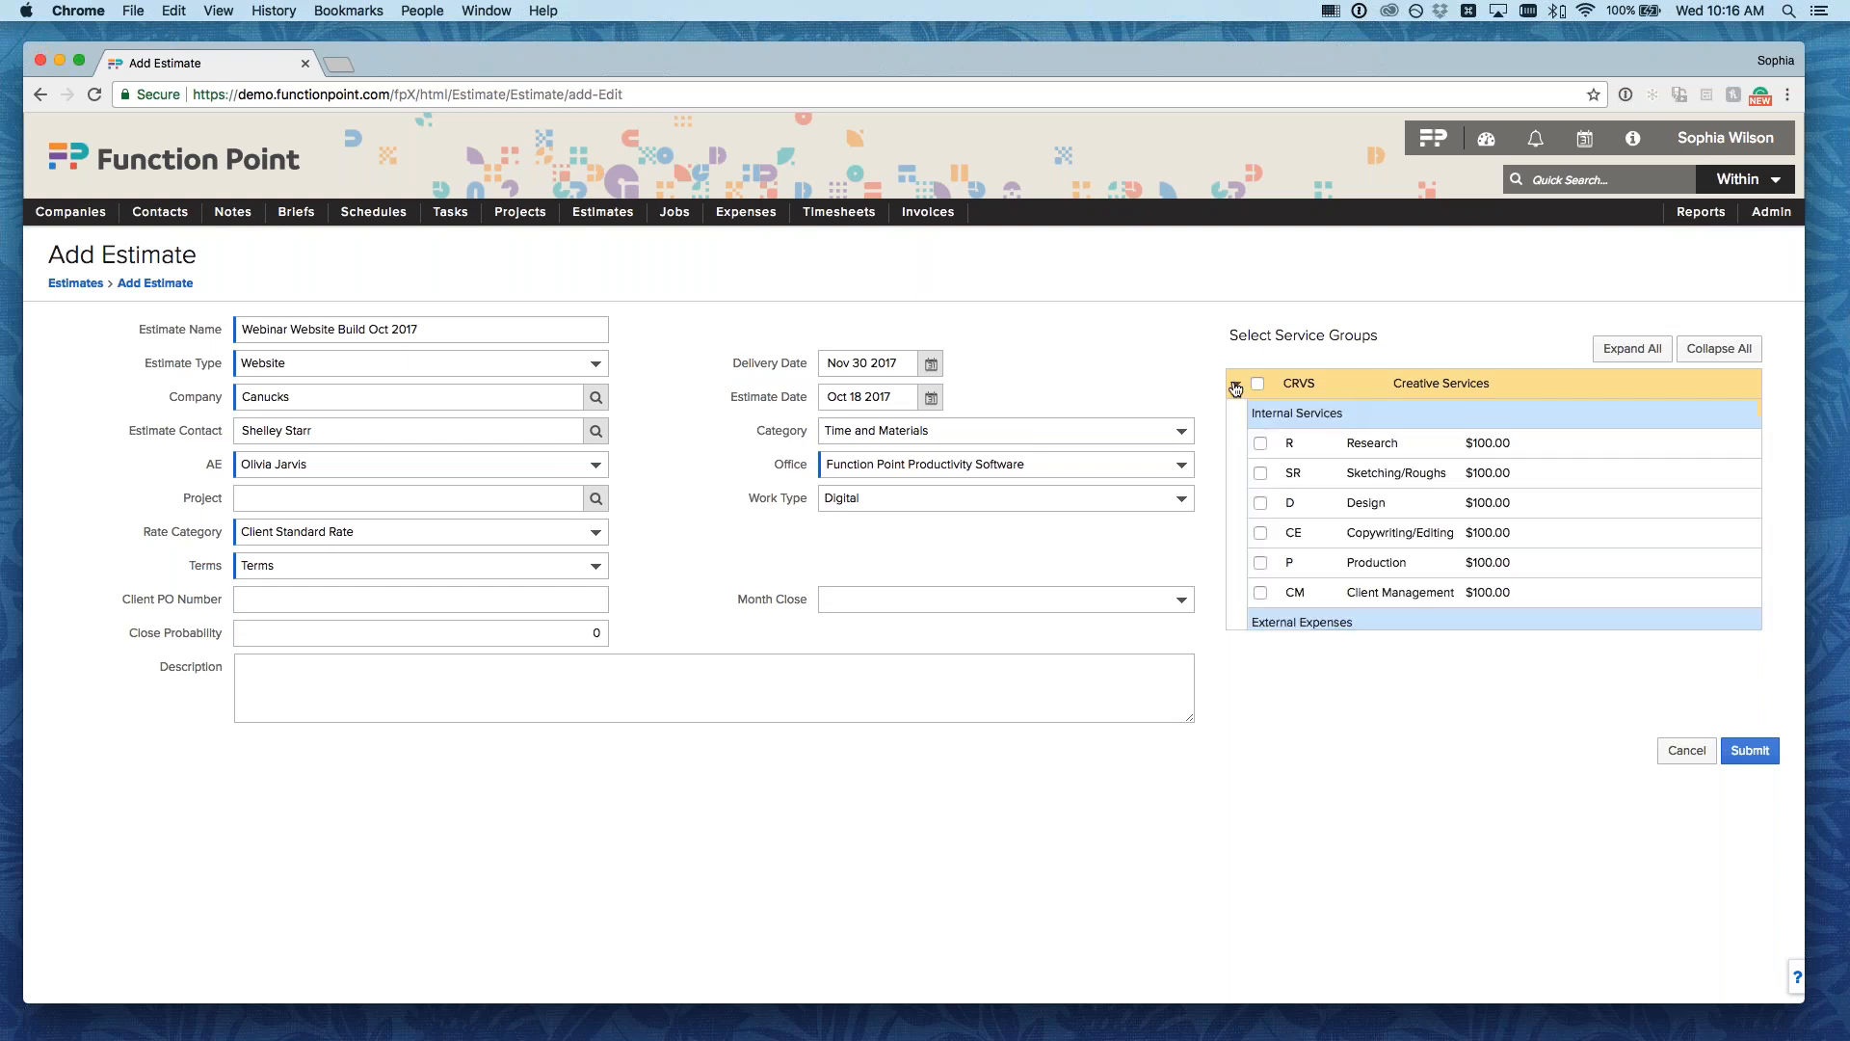
scroll(1236, 388, down, 3)
scroll(1237, 388, up, 3)
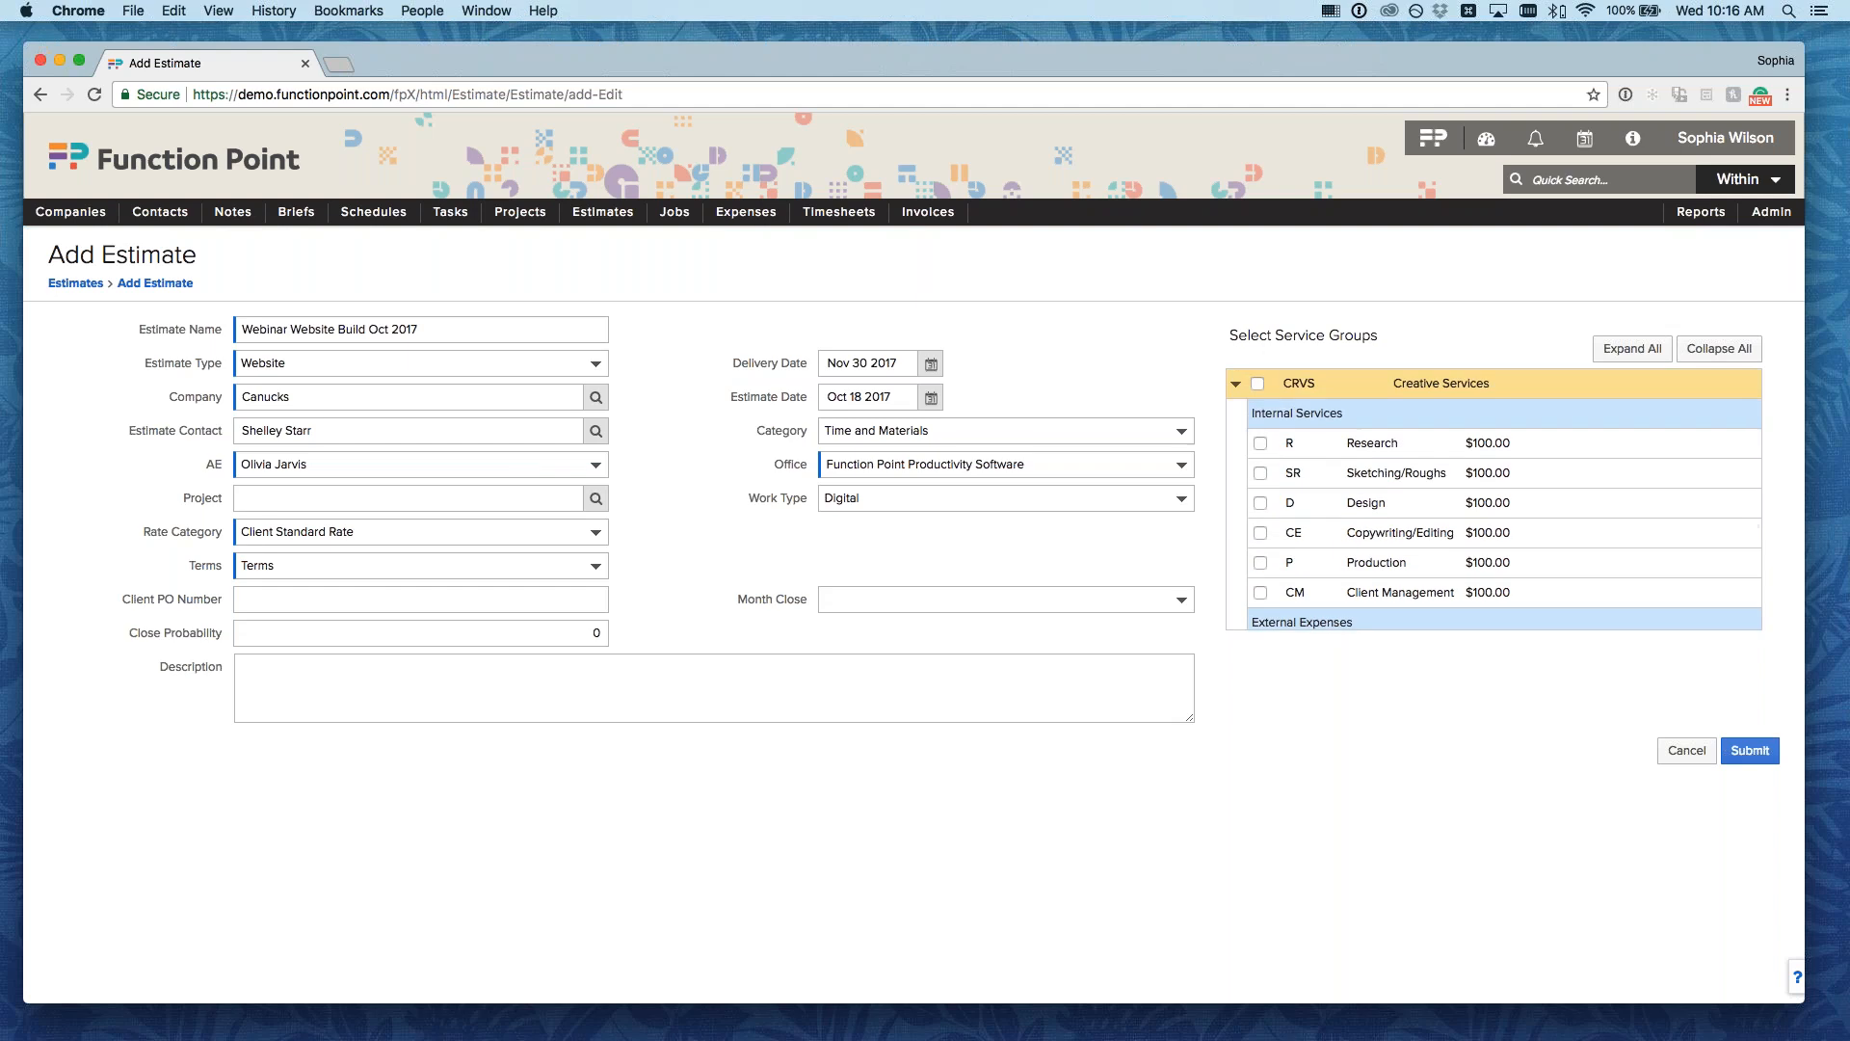
scroll(1237, 388, down, 2)
scroll(1236, 389, up, 2)
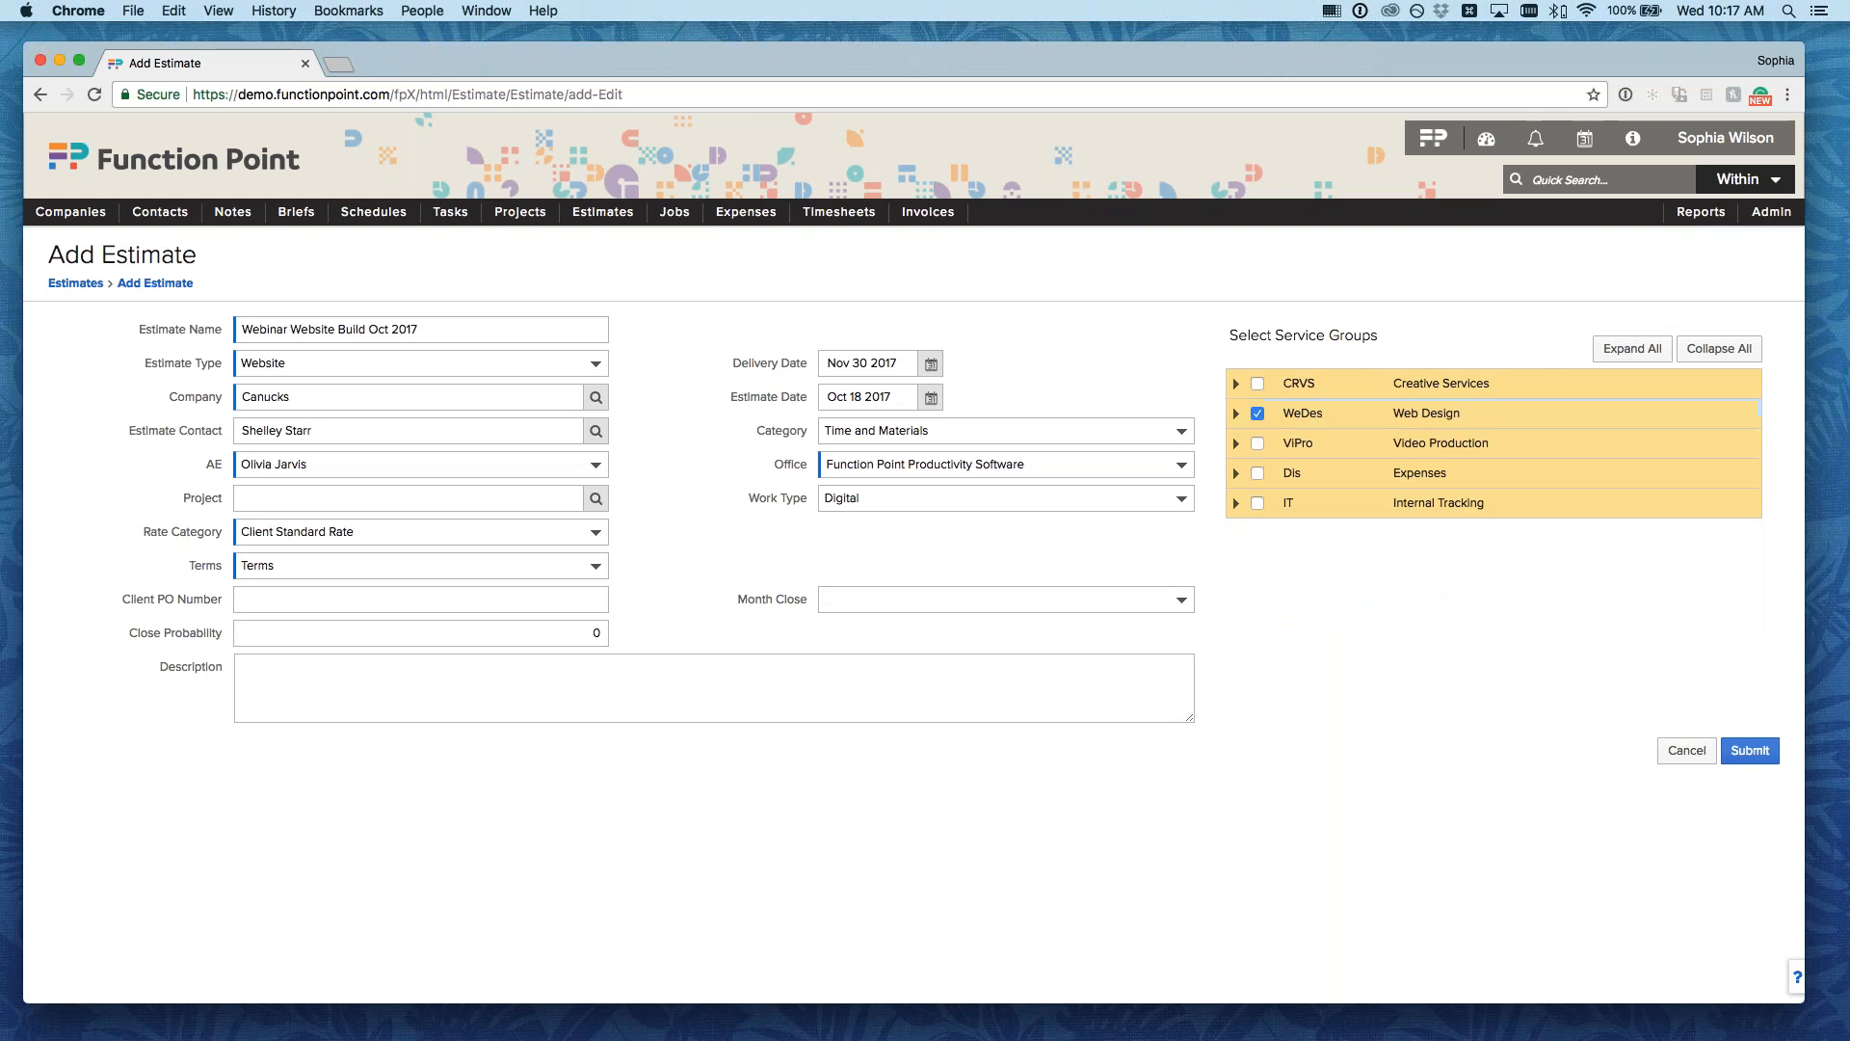
click(1236, 415)
scroll(1494, 499, down, 4)
scroll(1493, 499, up, 1)
scroll(1239, 432, up, 4)
click(1237, 415)
- Include Freelancer and Photography from the Expenses service group and submit the new estimate
click(1237, 474)
scroll(1316, 530, down, 2)
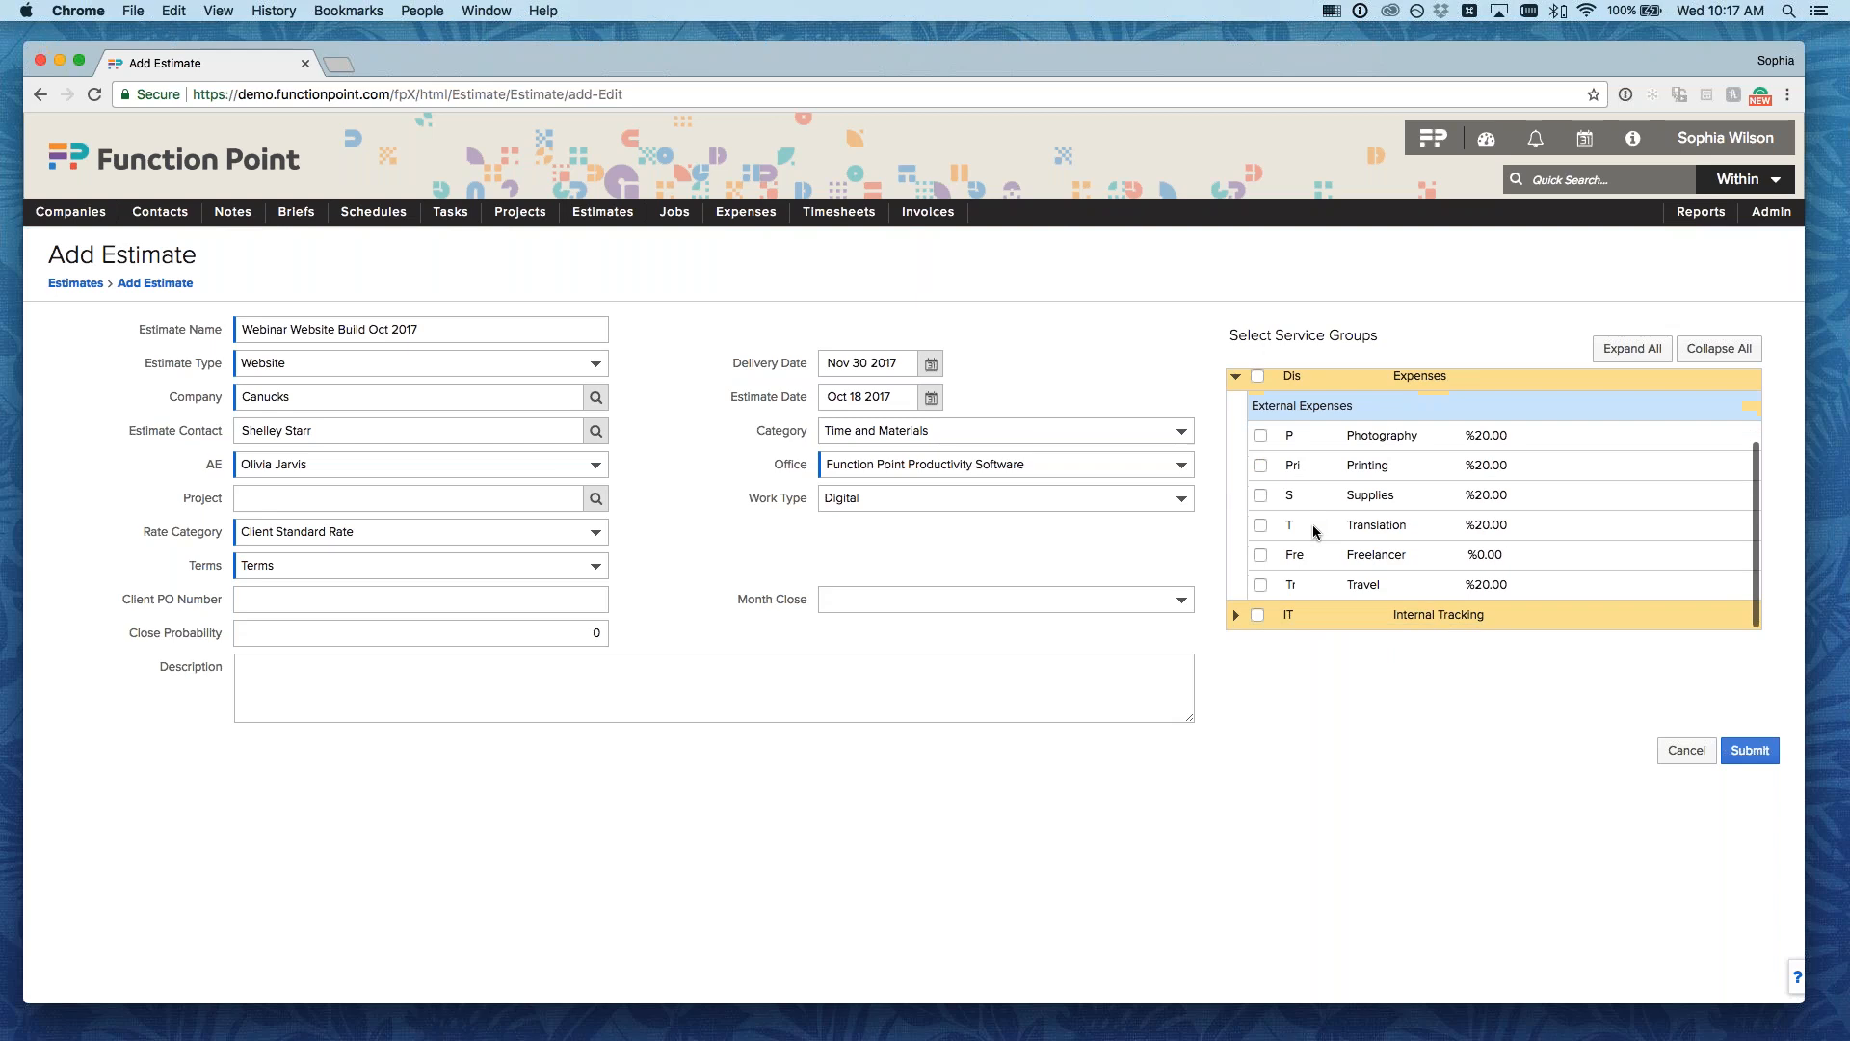
click(1260, 556)
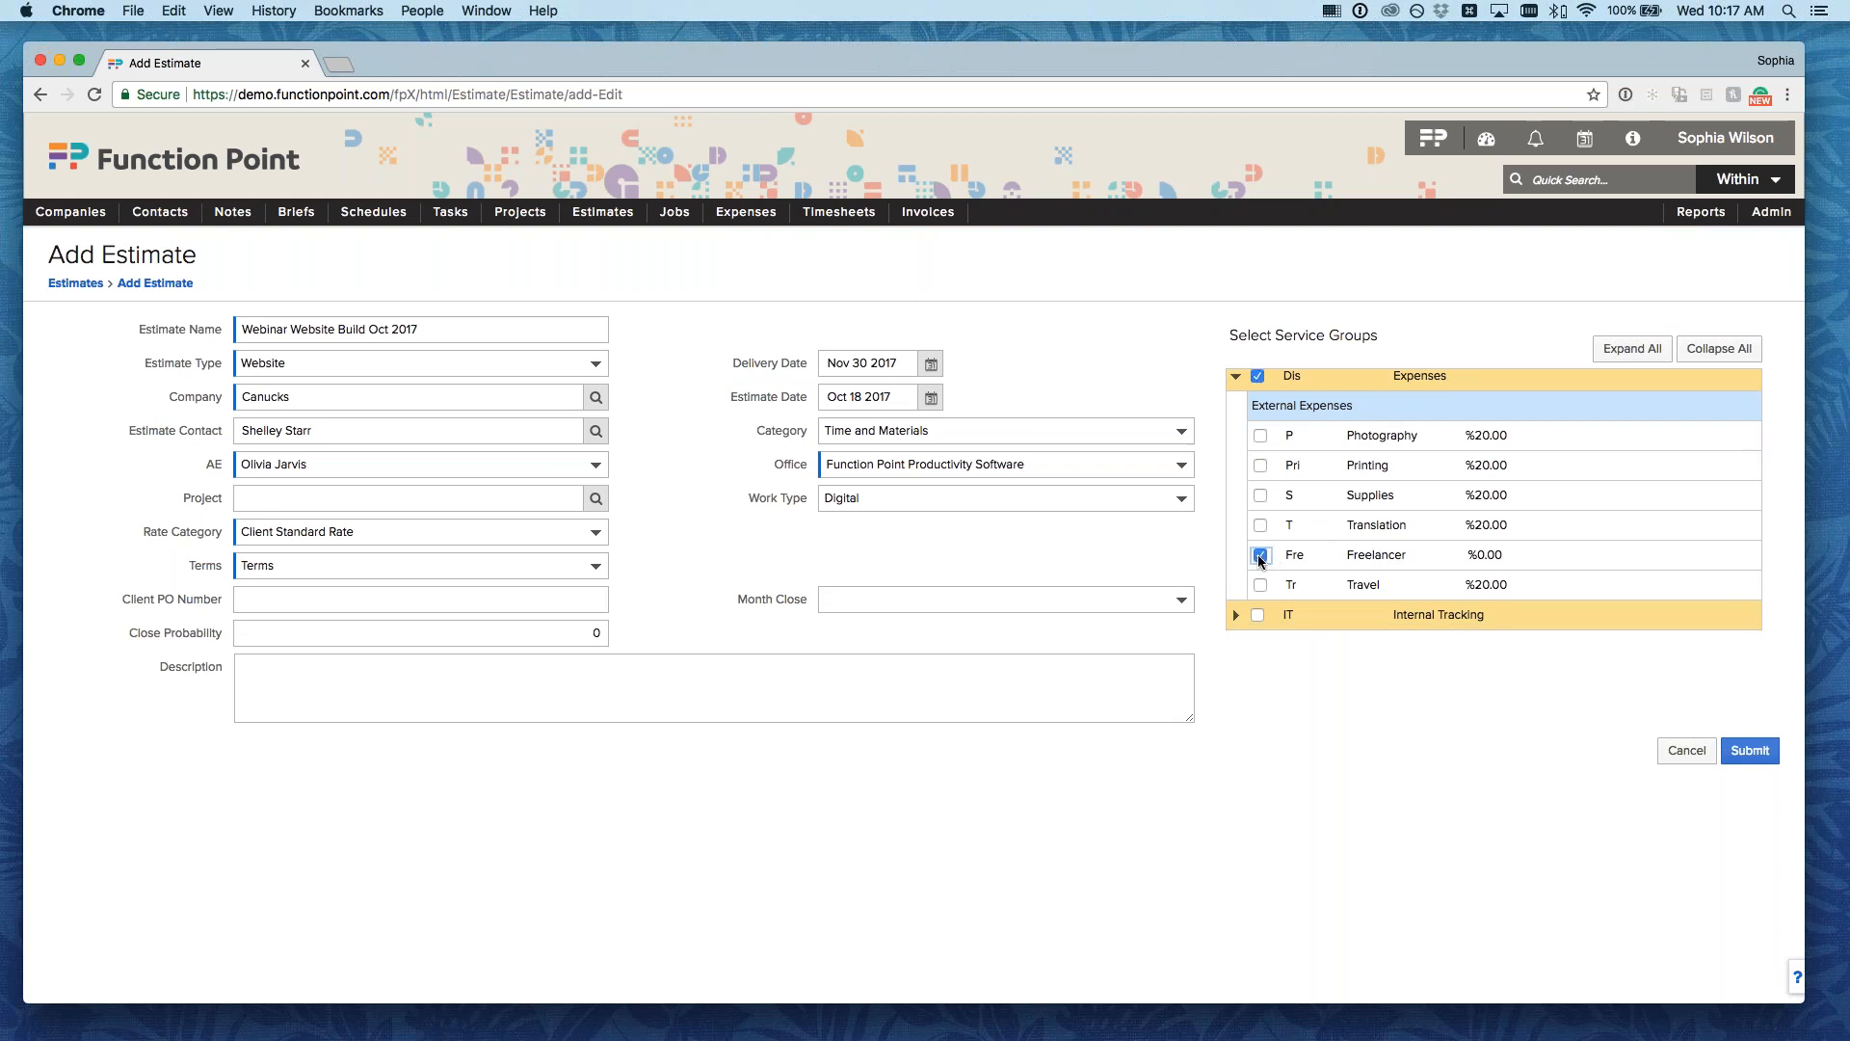
click(1260, 436)
click(1235, 378)
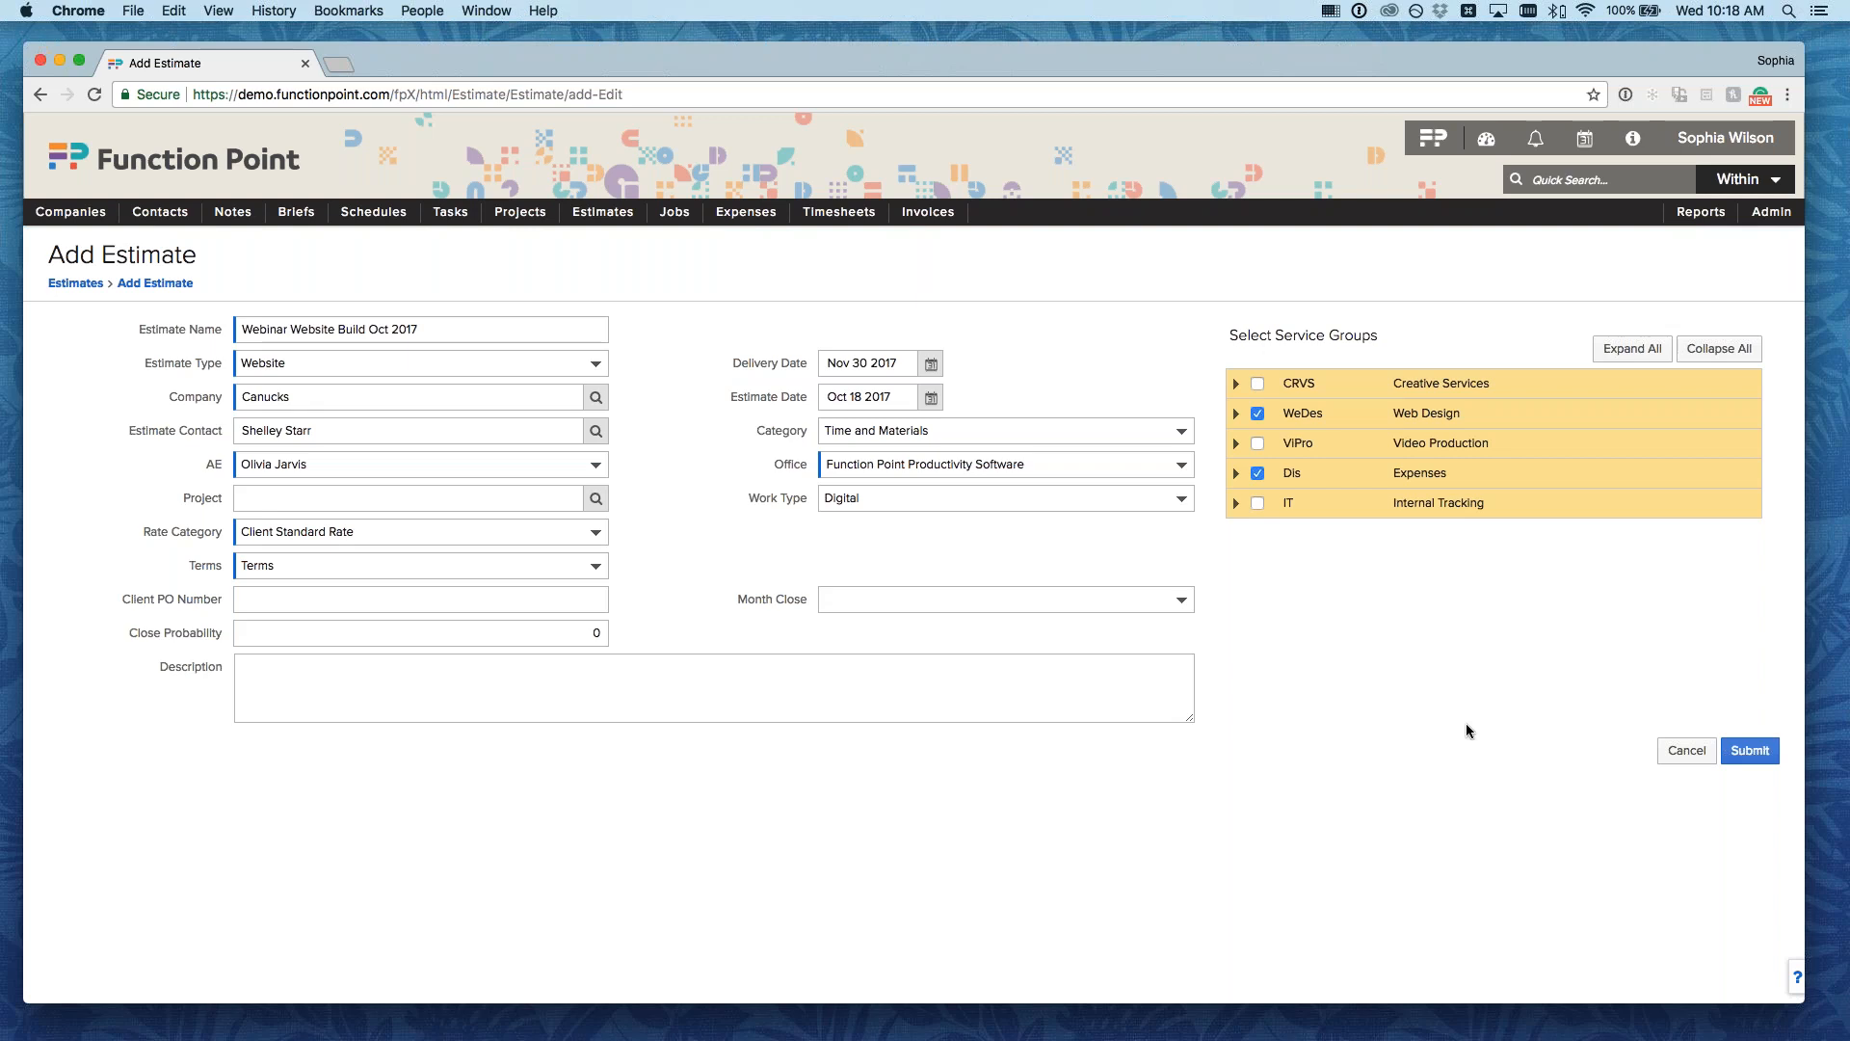
click(1750, 750)
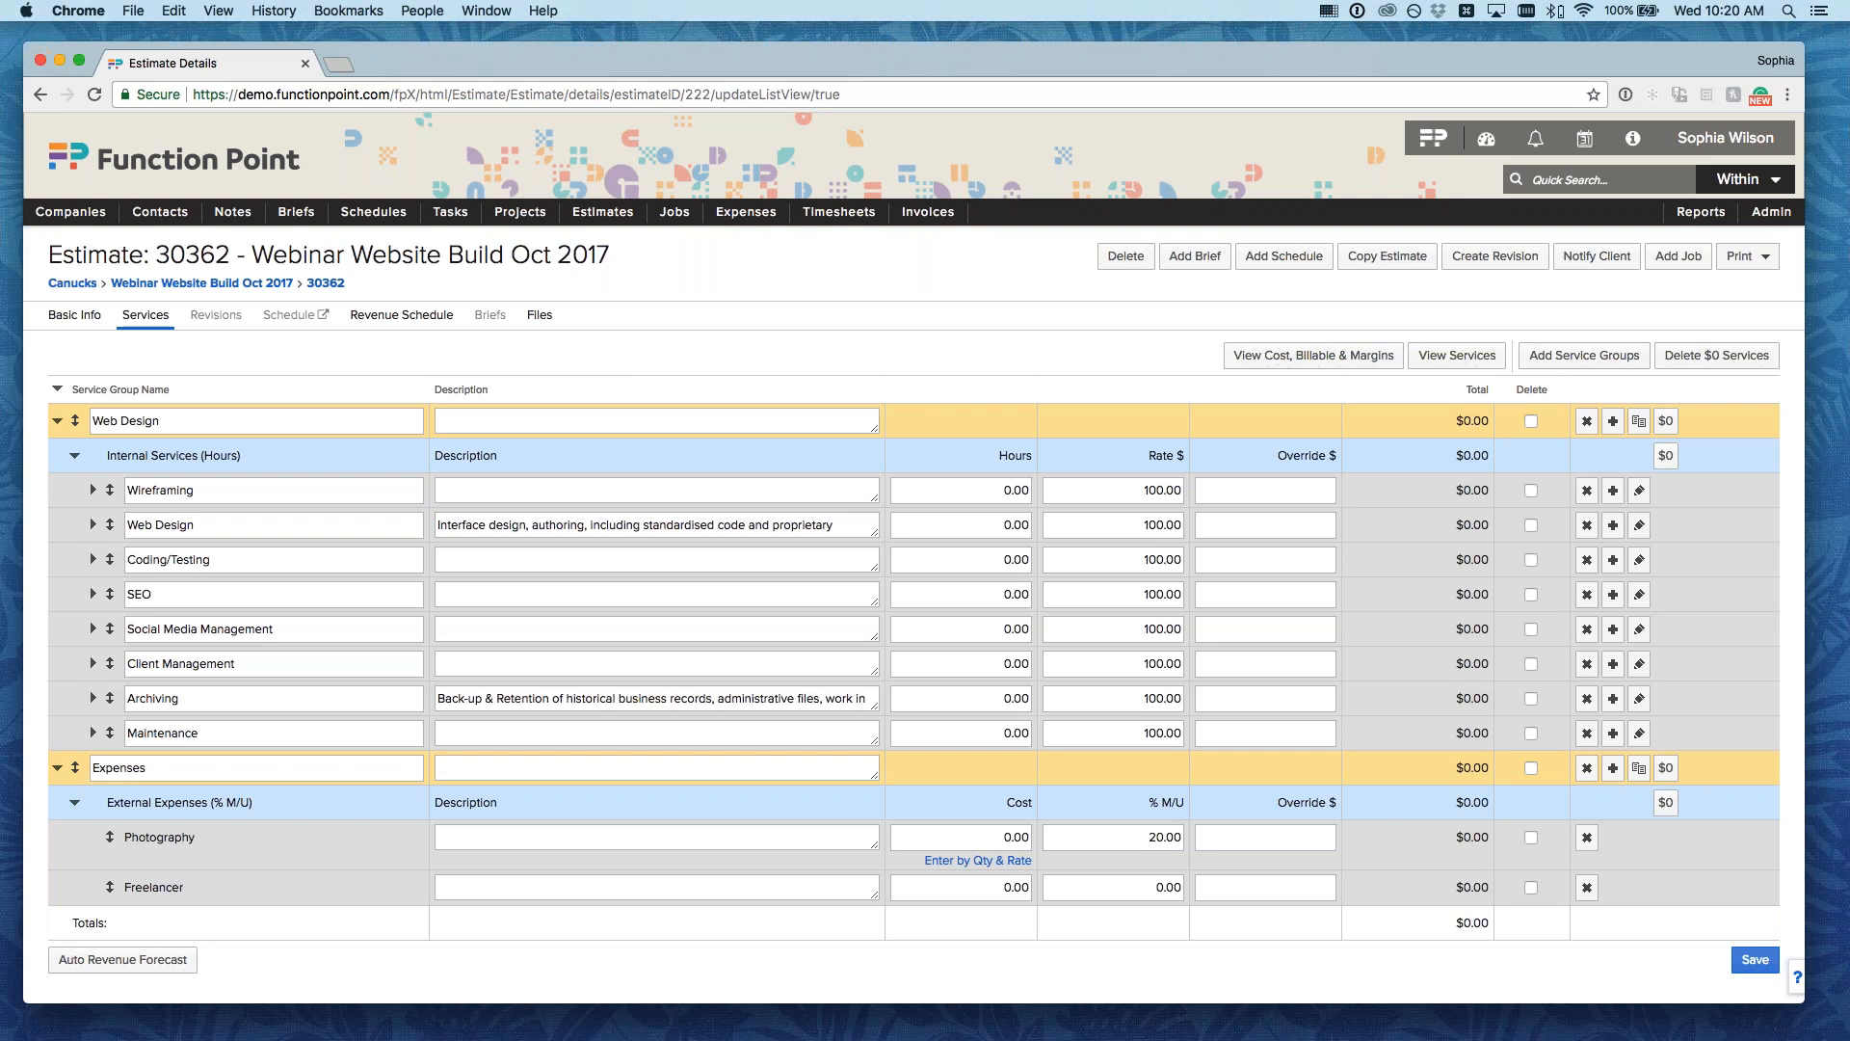
- Set the estimated hours to 15 for the Wireframing service and 10 for the Web Design service
click(994, 494)
text(15)
click(1002, 524)
text(10)
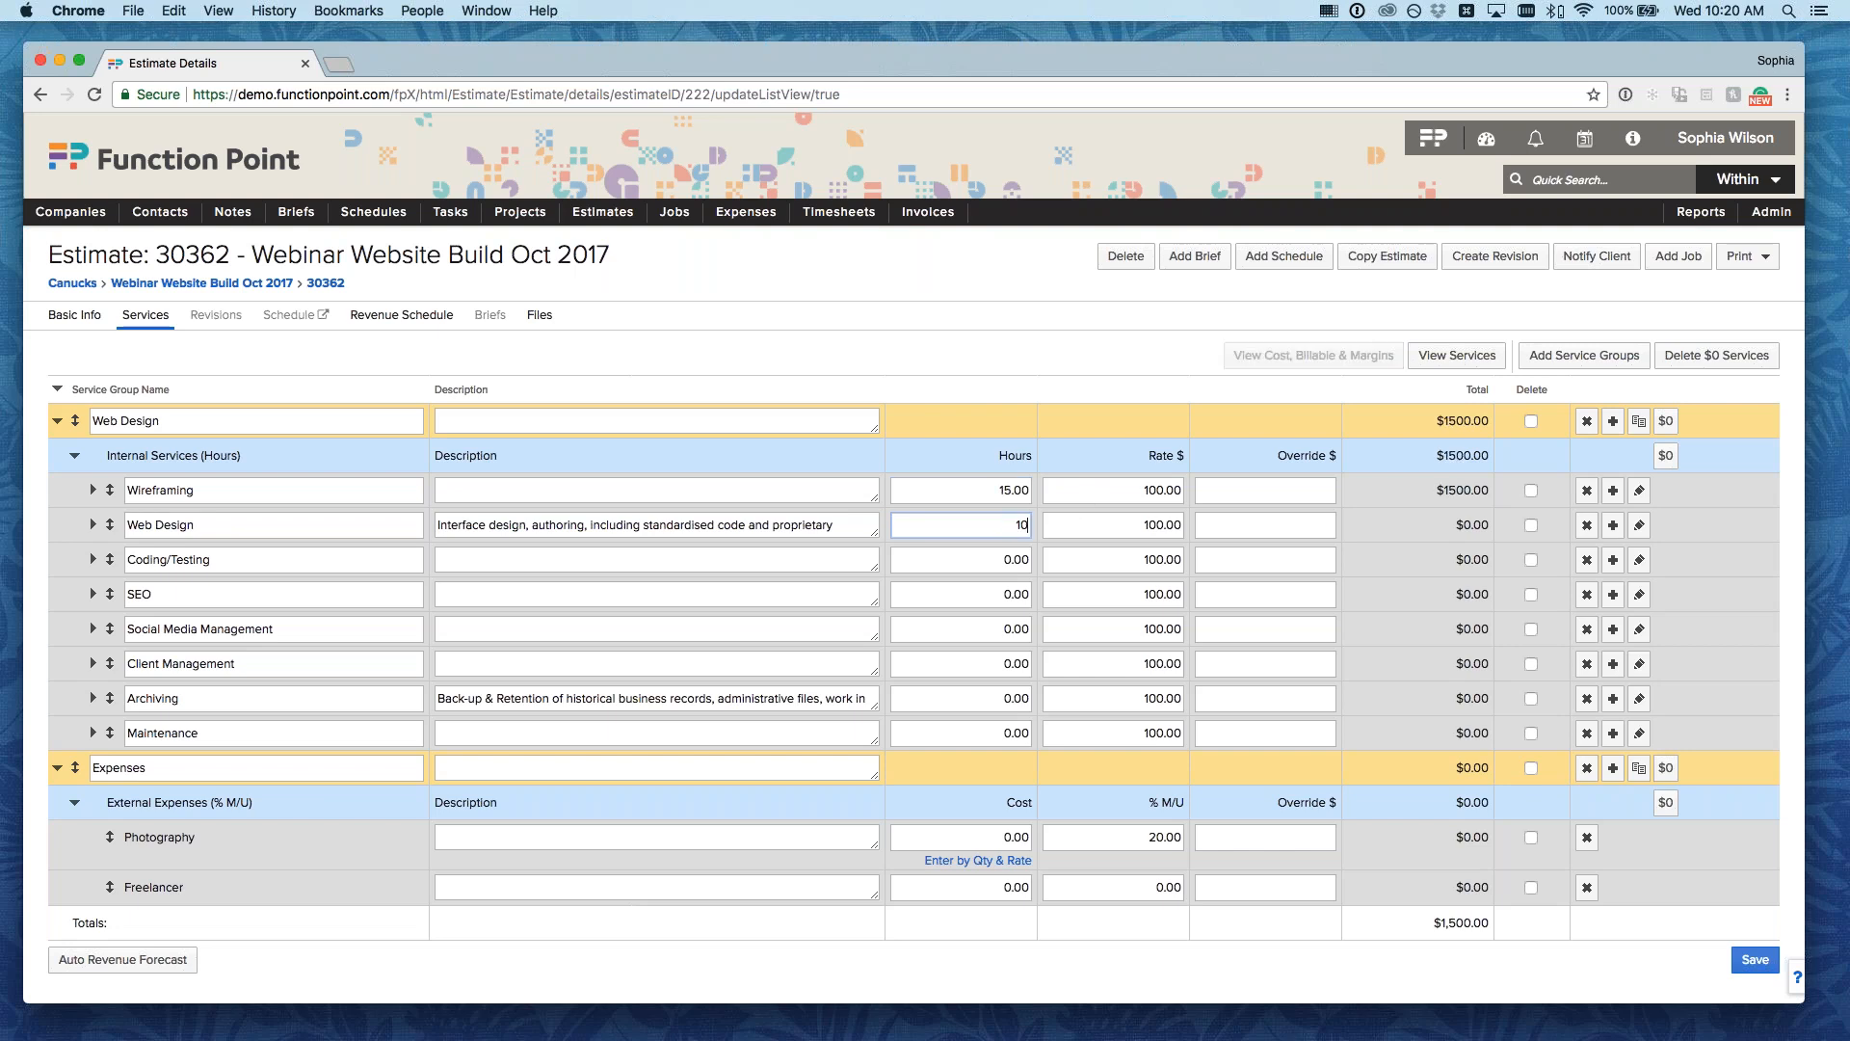
- Delete the Social Media Management and SEO services from the estimate's Web Design group
click(1586, 629)
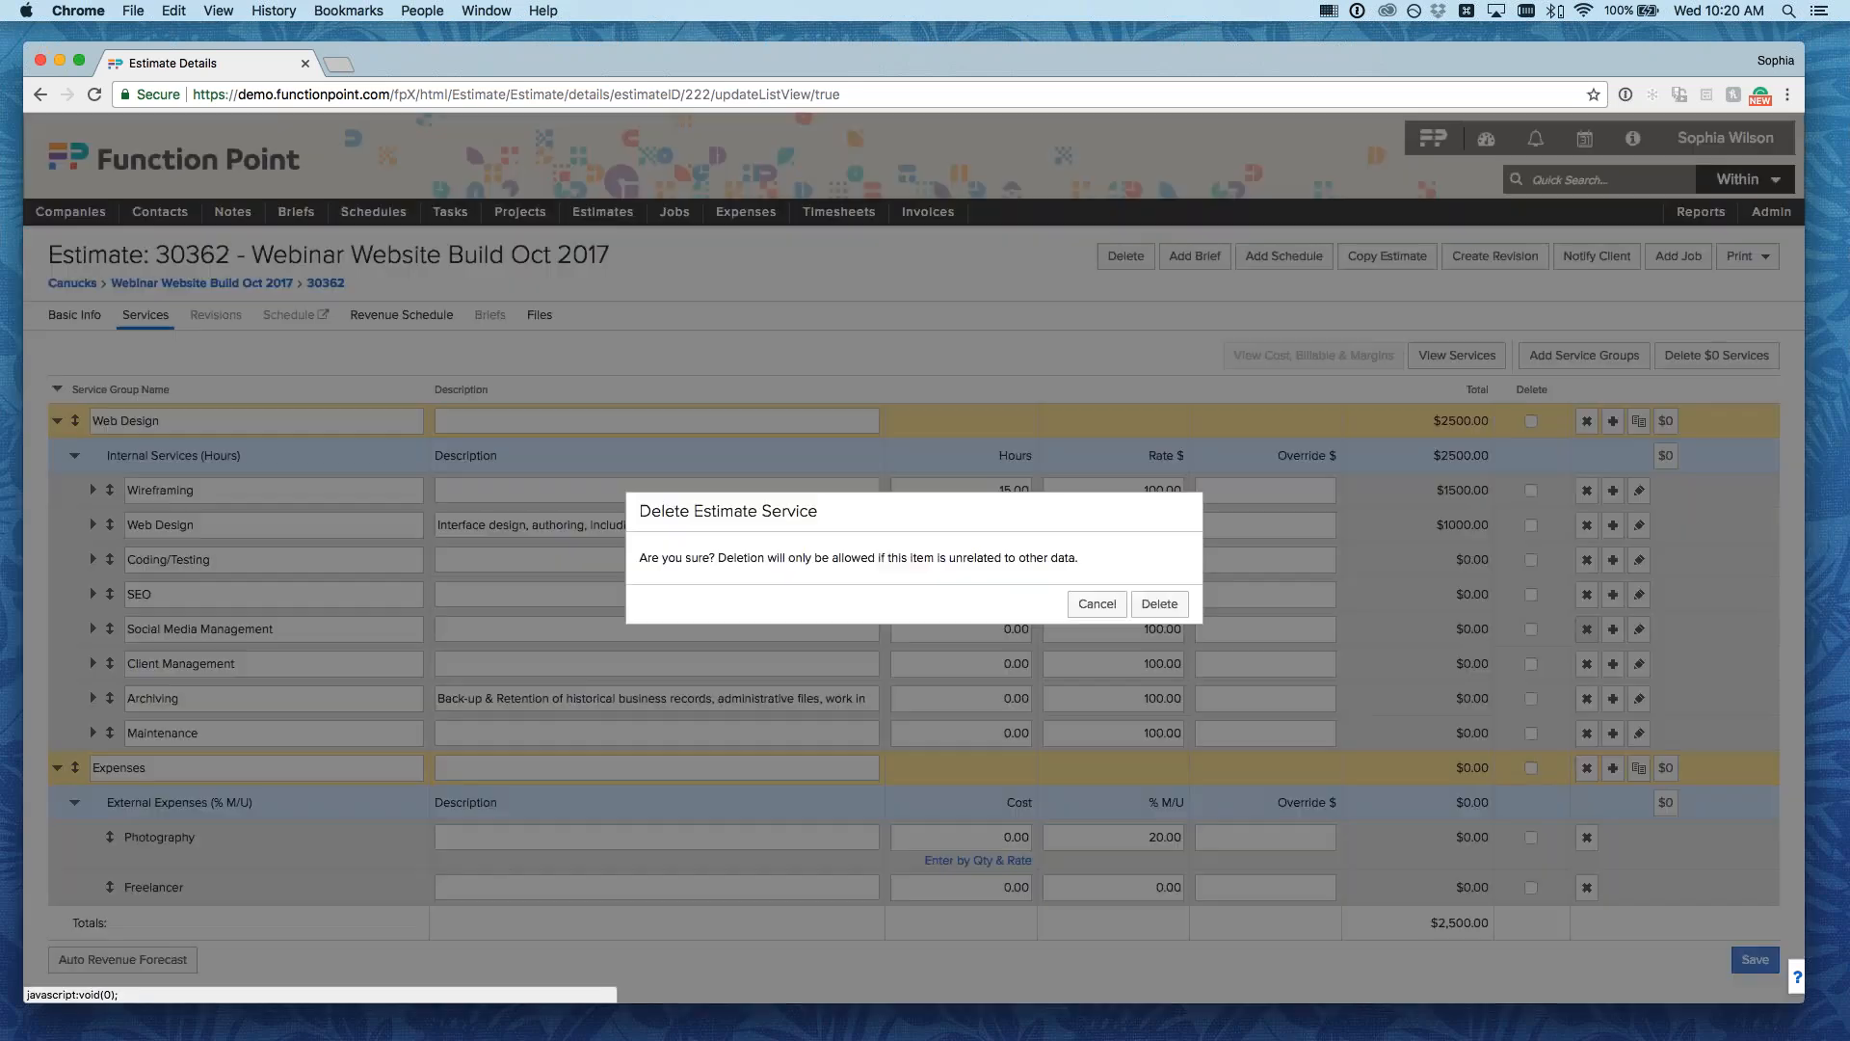
click(1160, 603)
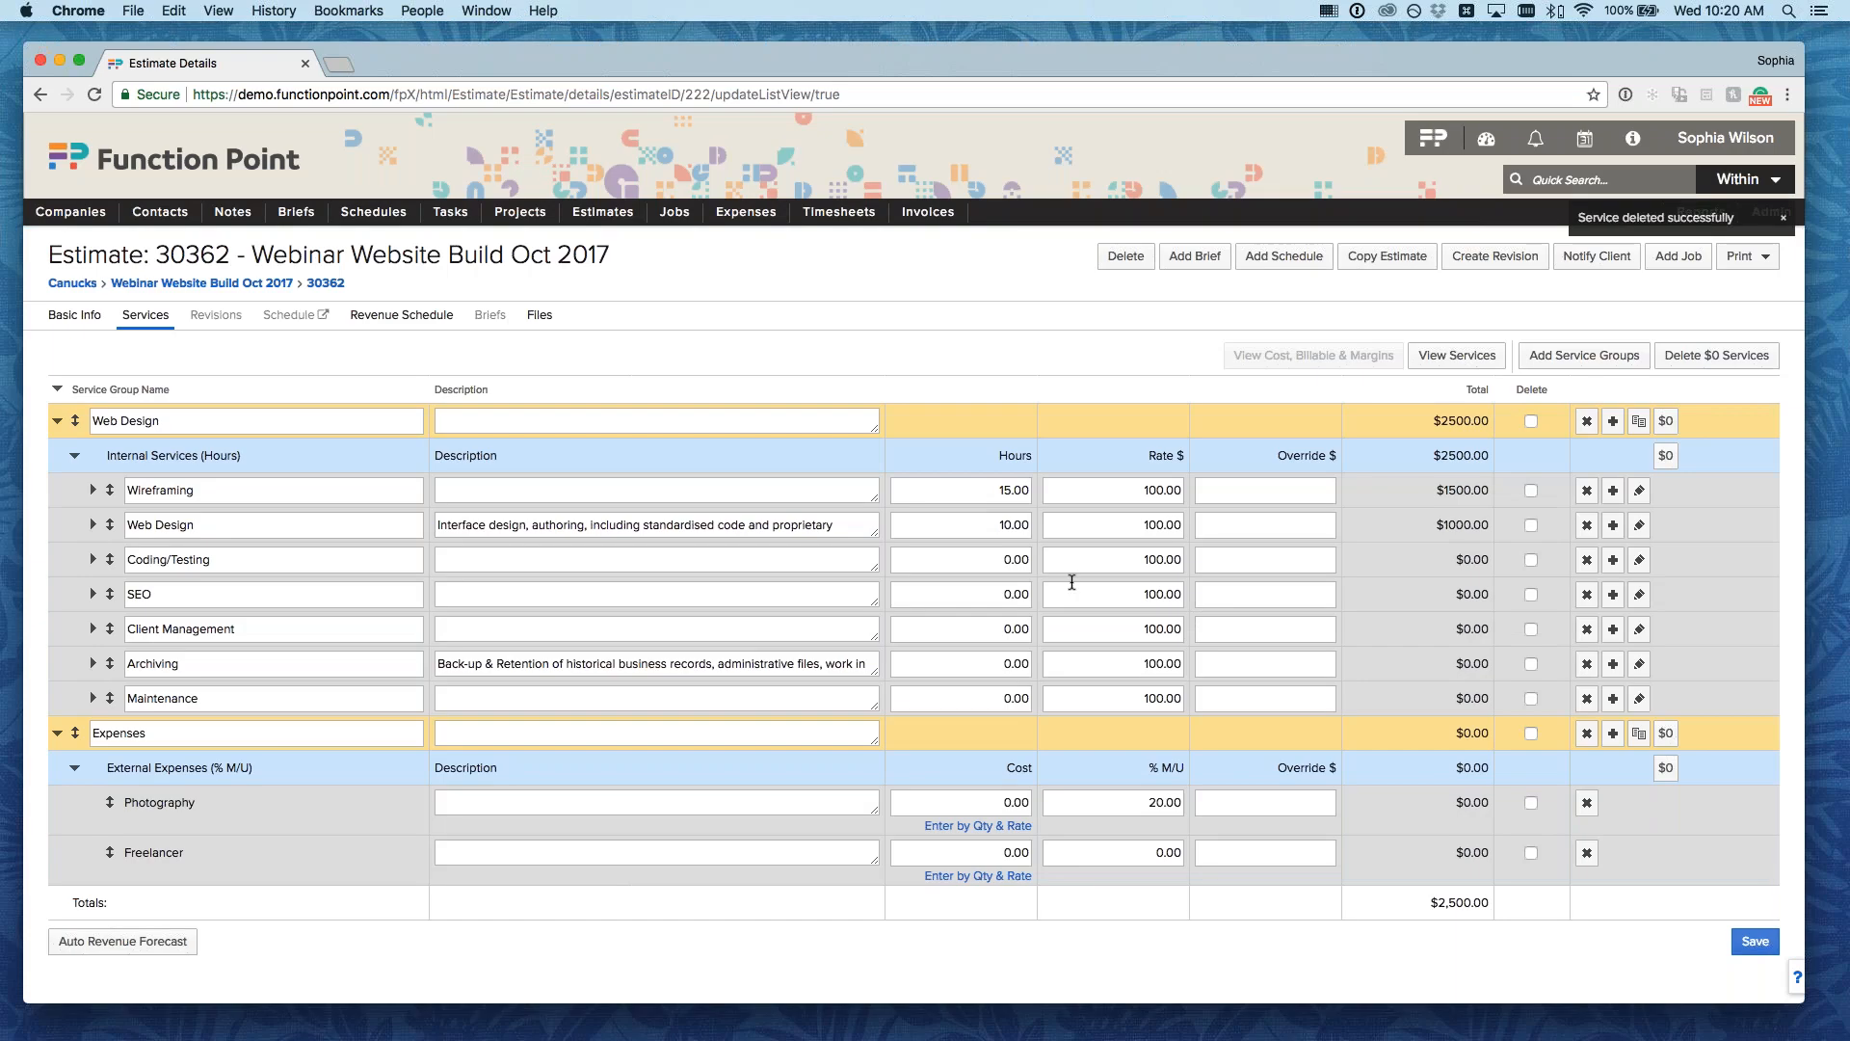
click(1586, 593)
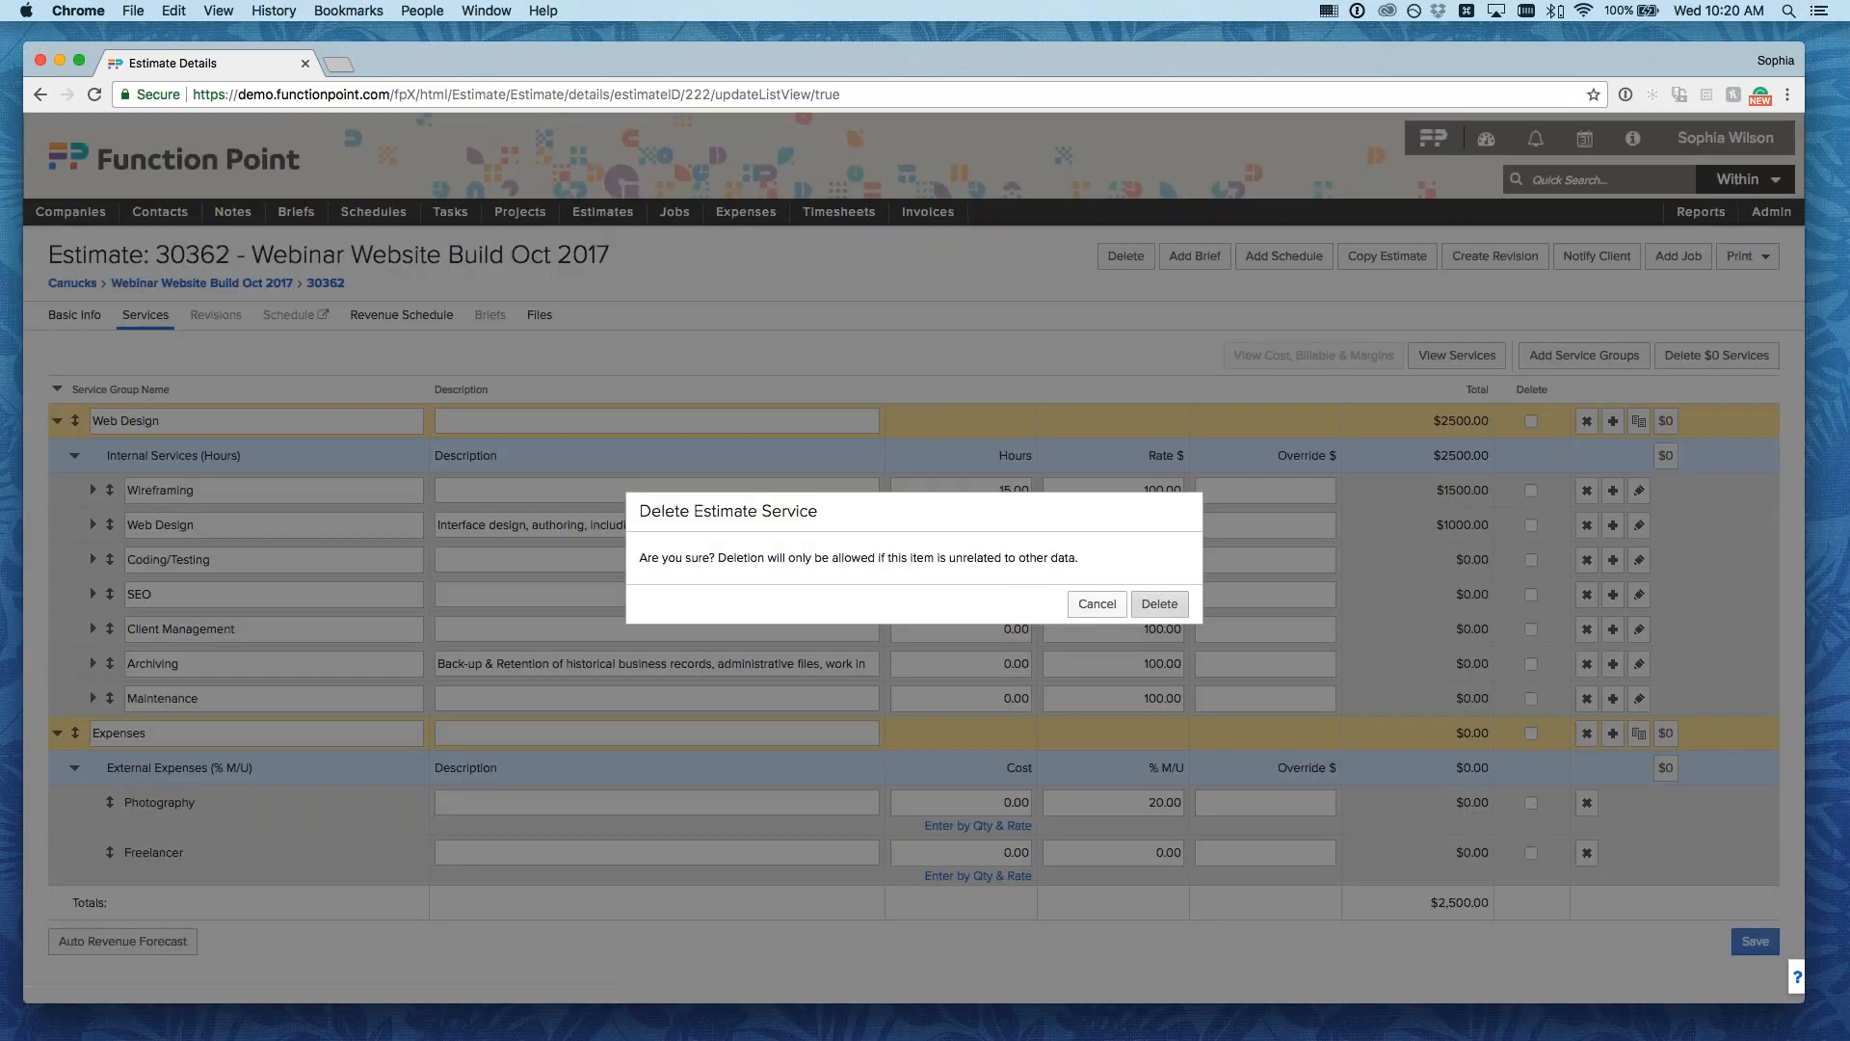
click(1138, 604)
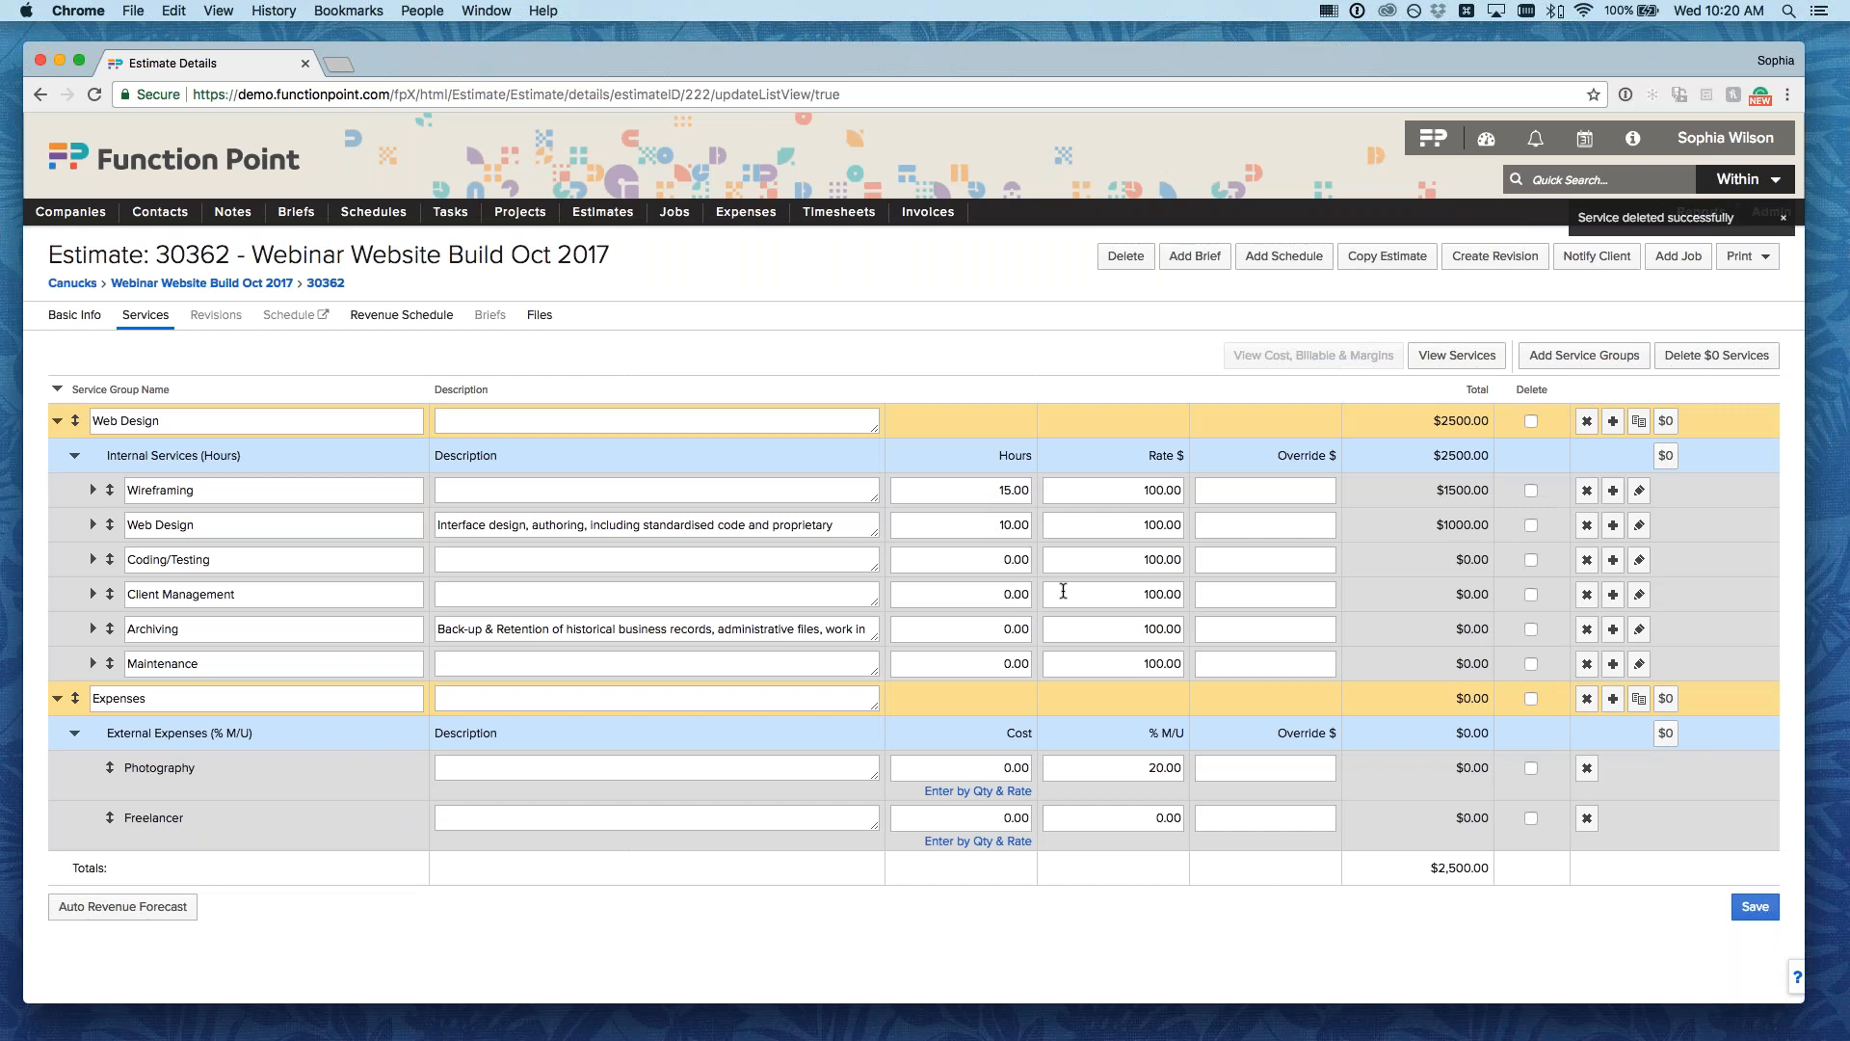
- Set the hours to 25 for Coding/Testing, 20 for Client Management, 10 for Archiving and 30 for Maintenance
click(992, 560)
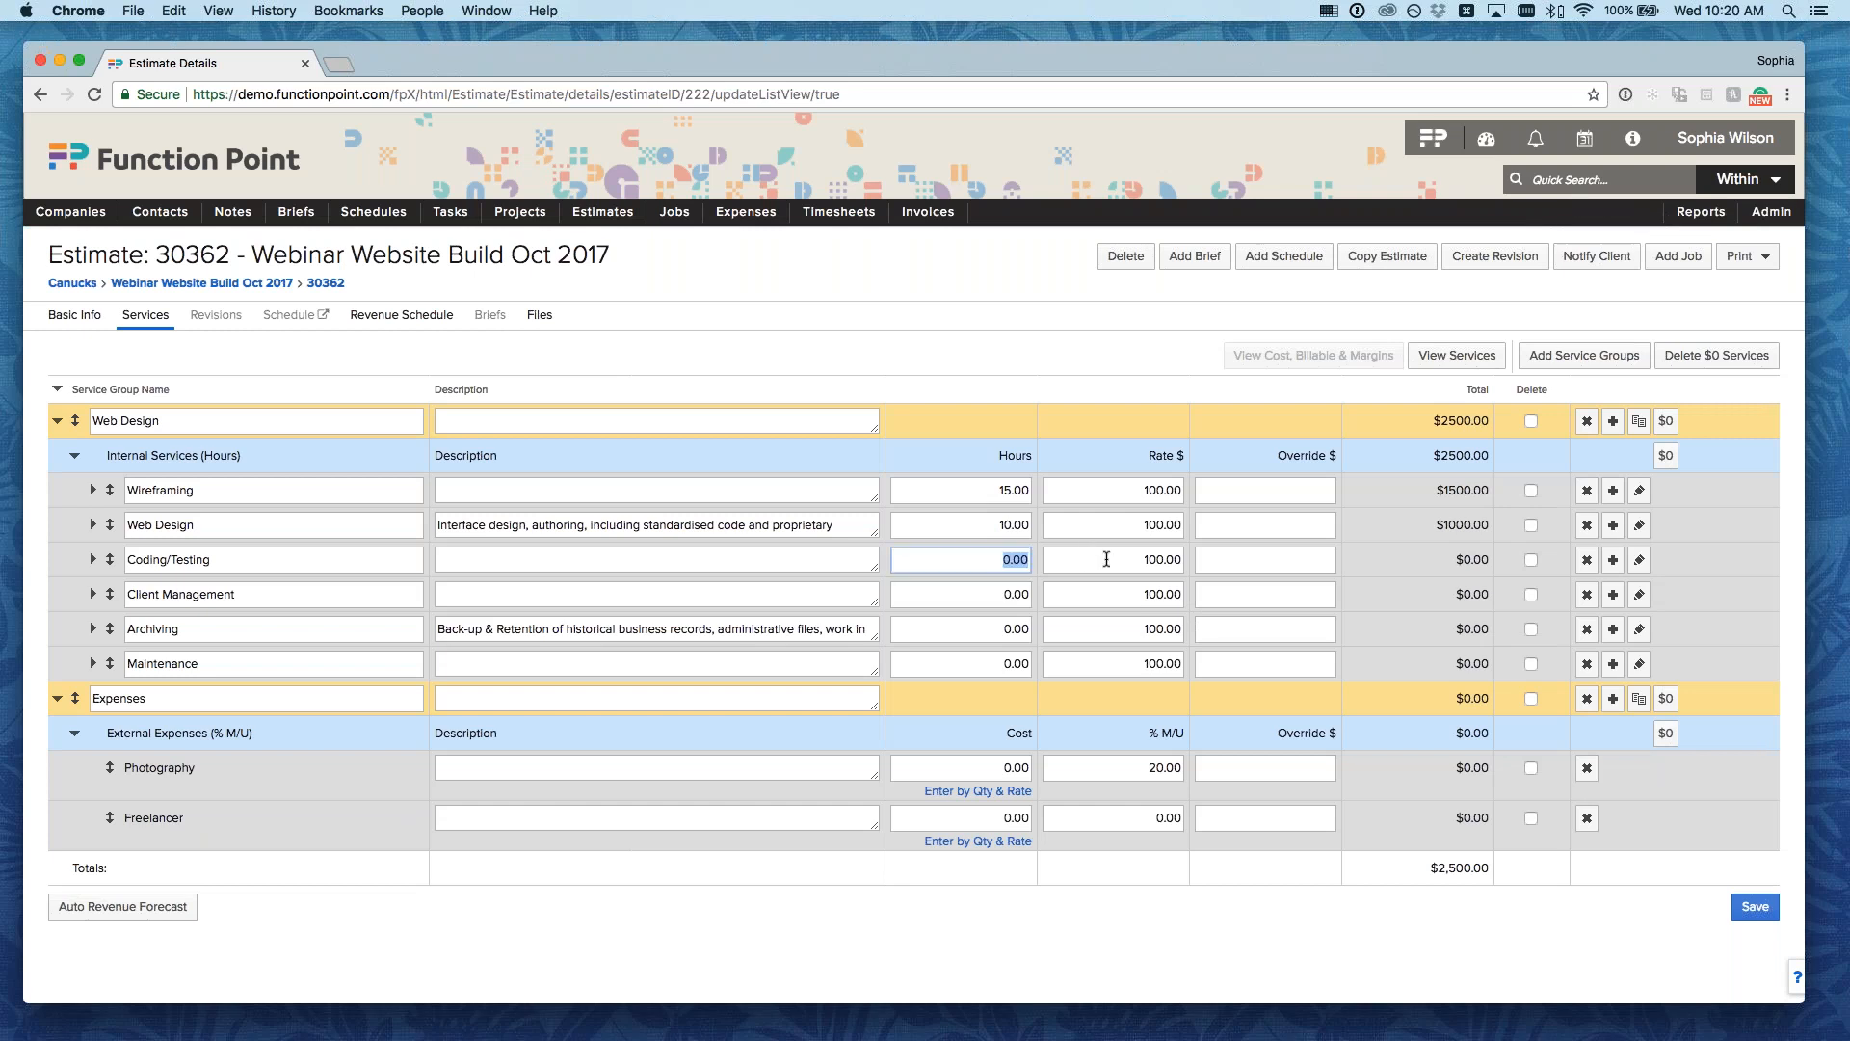
text(25)
click(992, 593)
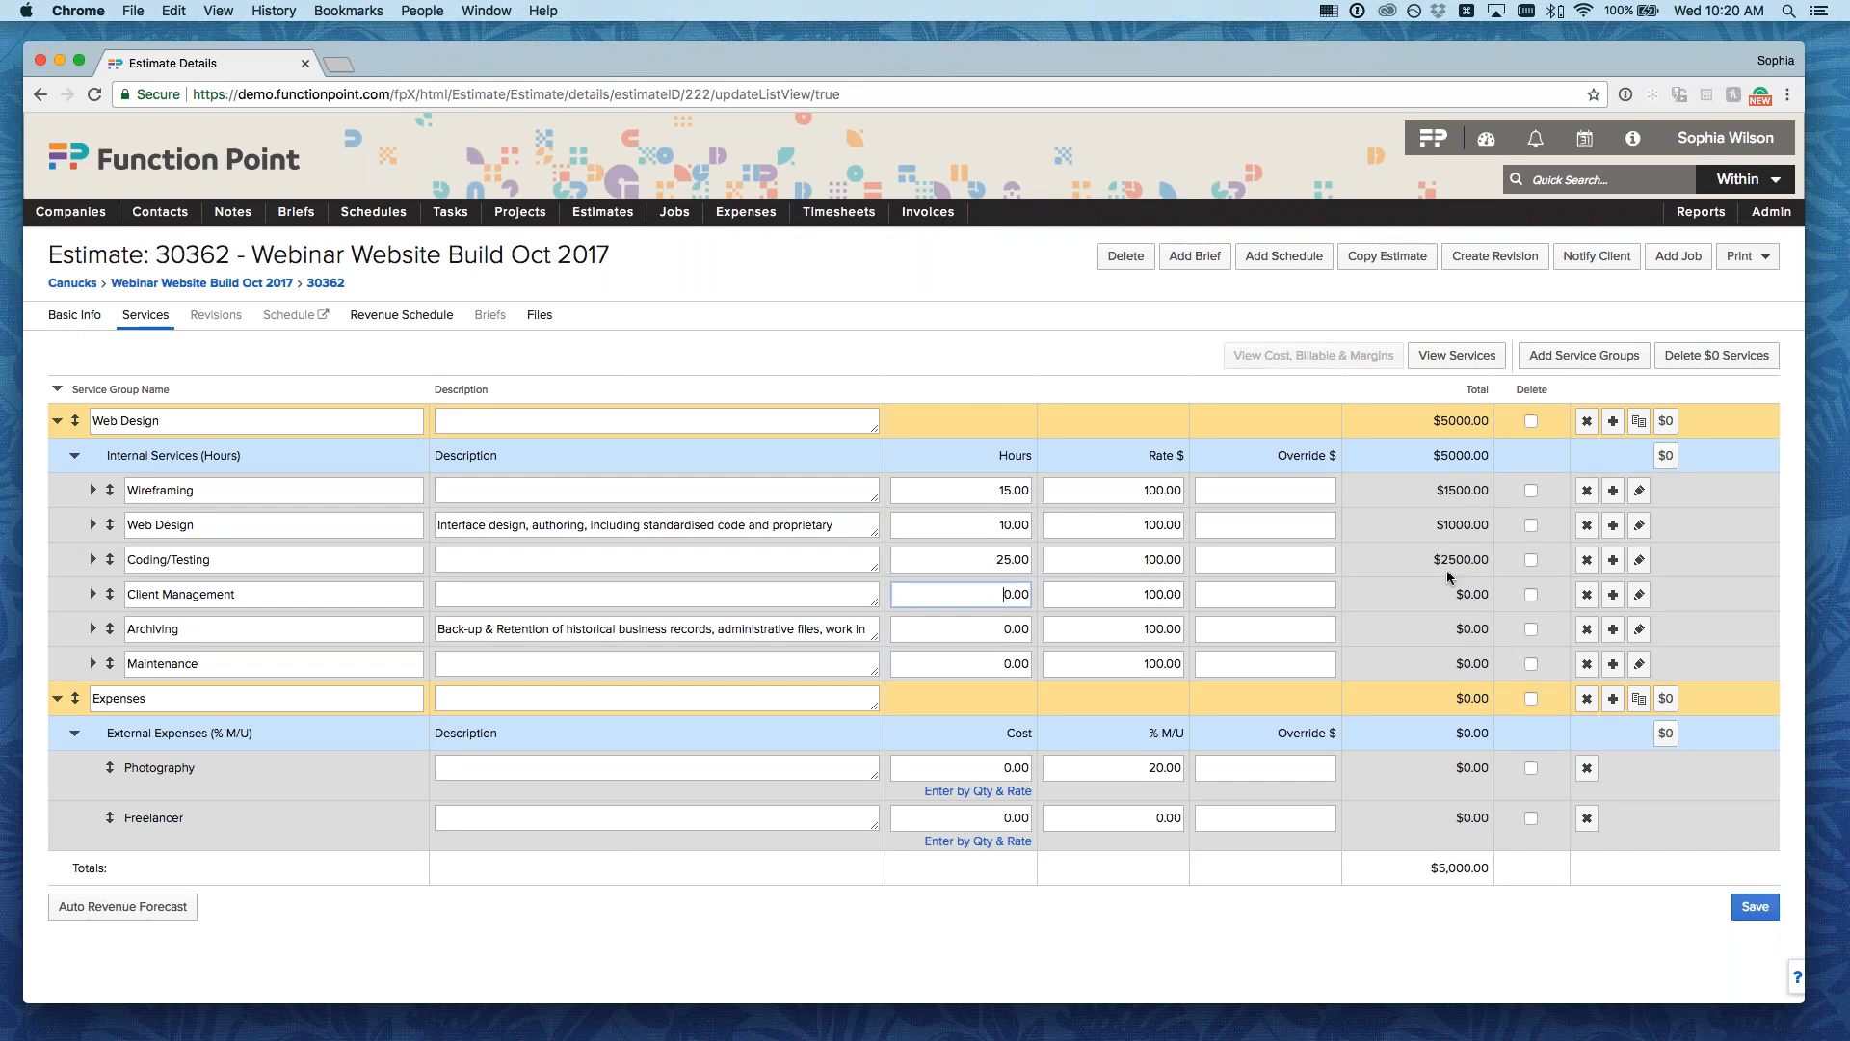
double_click(995, 599)
text(20)
click(1018, 707)
double_click(1007, 629)
text(10)
double_click(1007, 661)
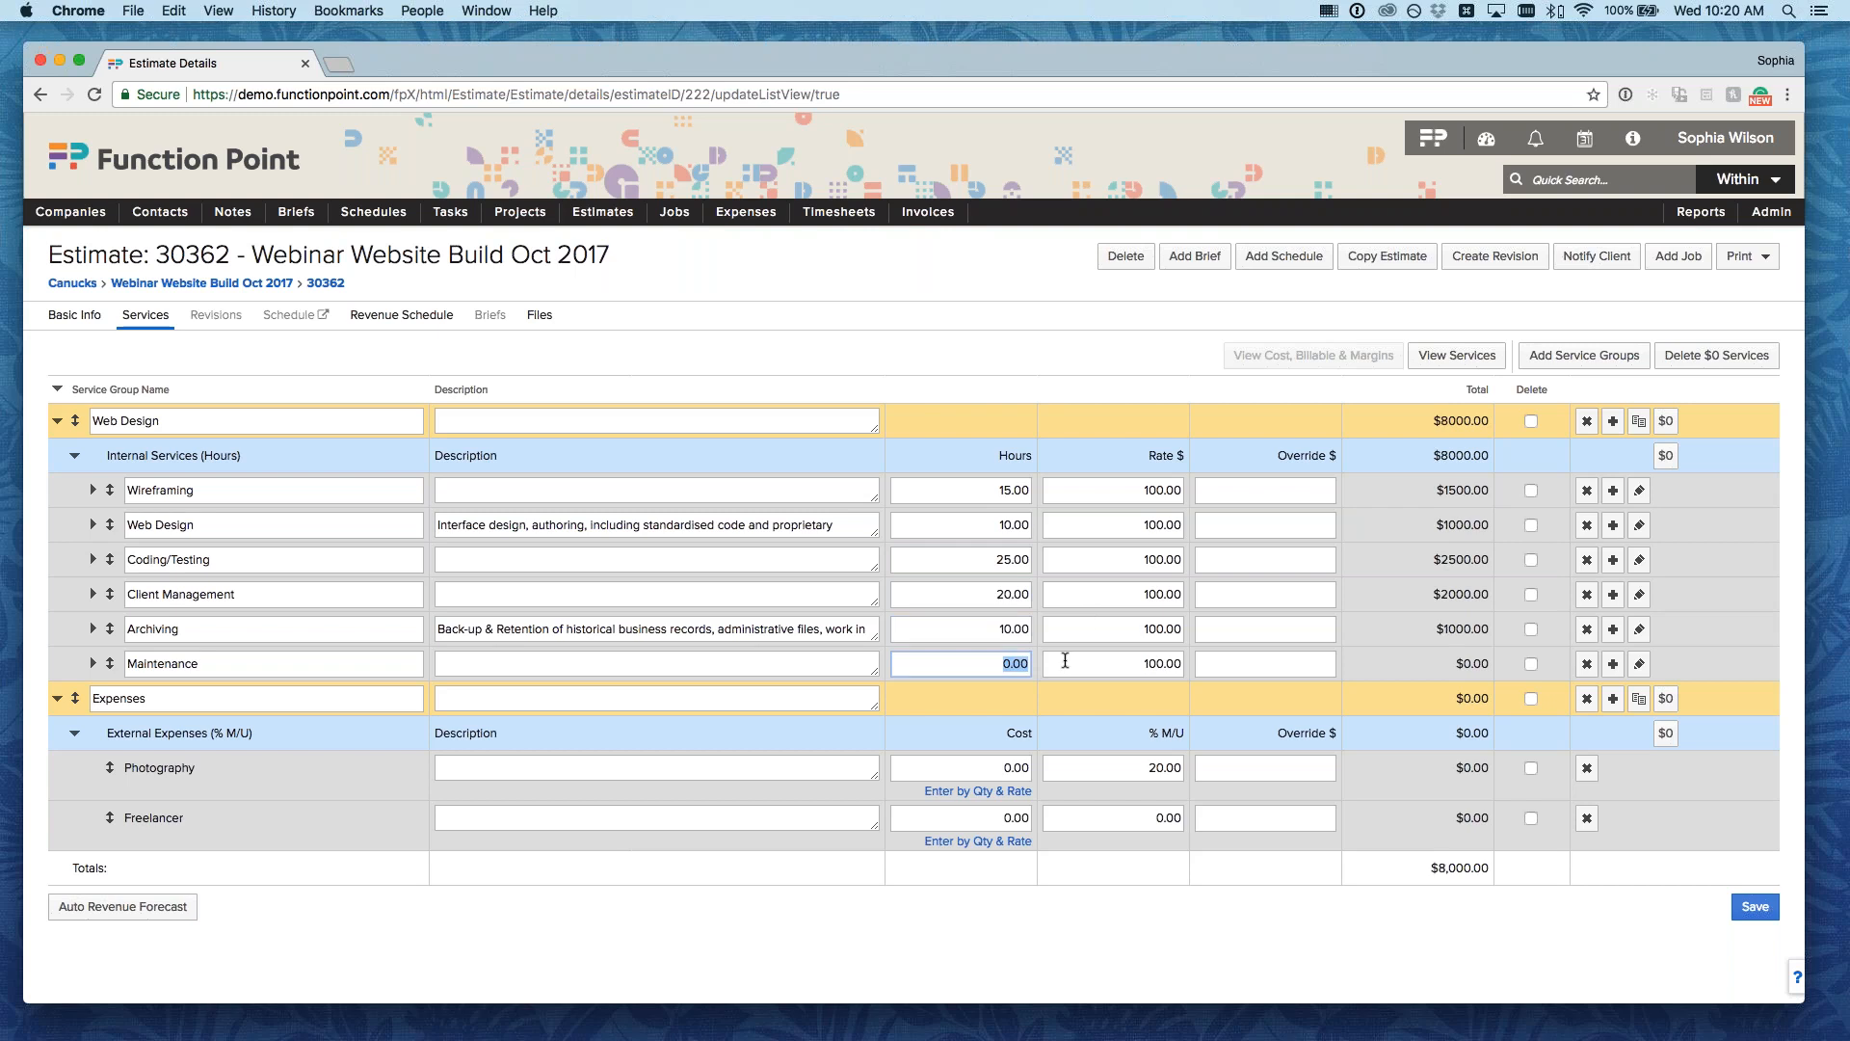
text(30)
key(Return)
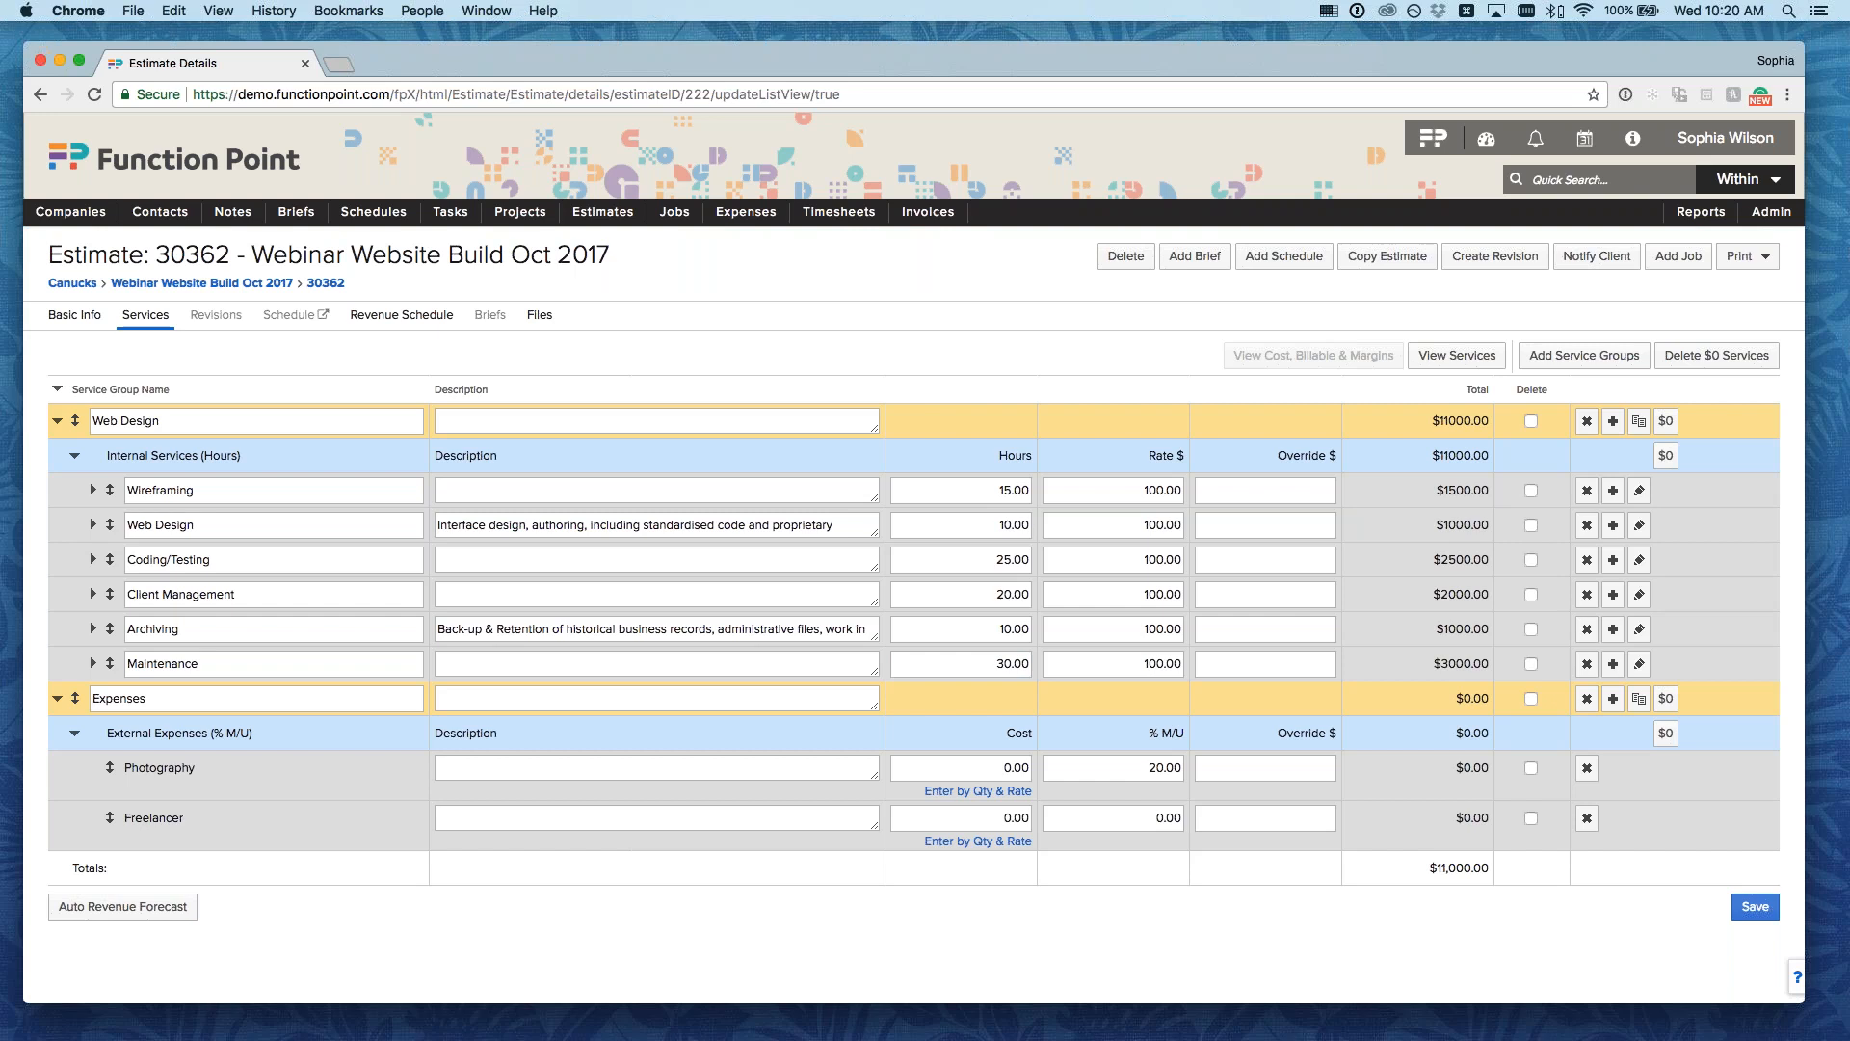
- Set the cost of the Photography external expense to 5000
click(1010, 768)
text(5000)
key(Return)
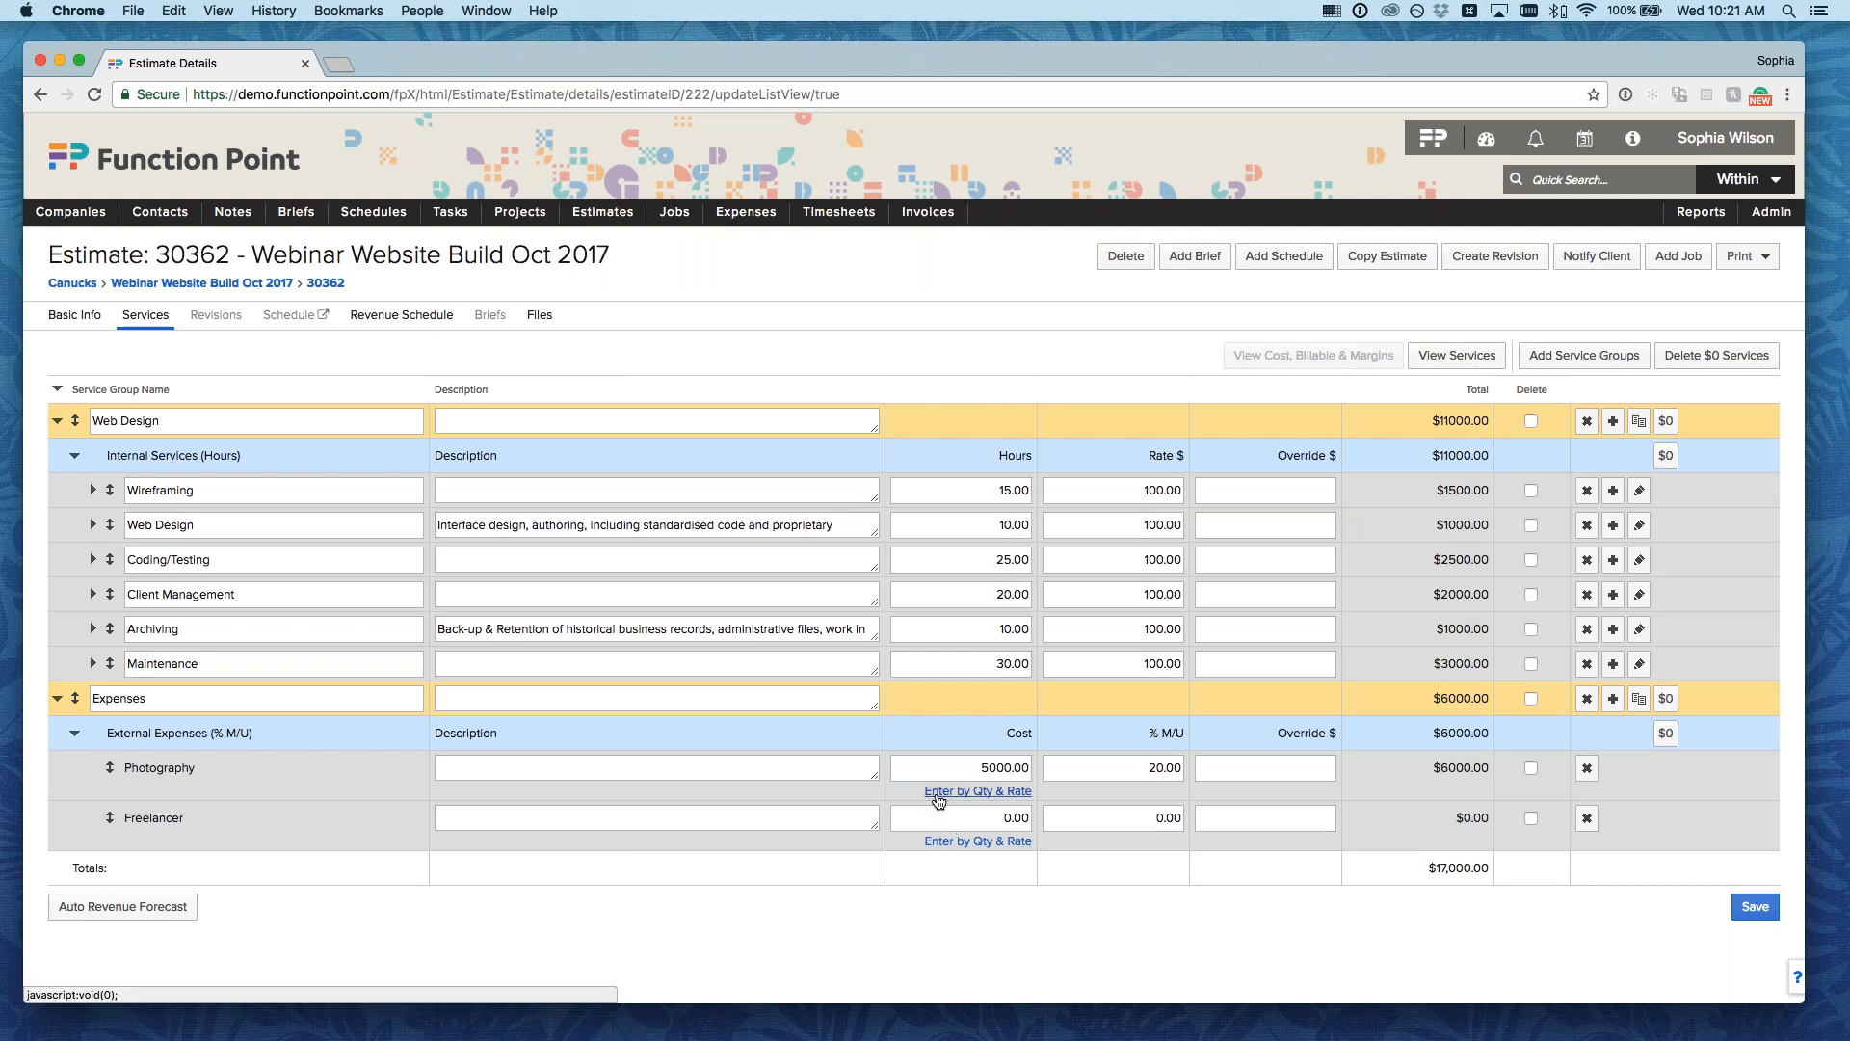
- Calculate the Freelancer expense cost from a quantity of 30 at a rate of $175
click(959, 842)
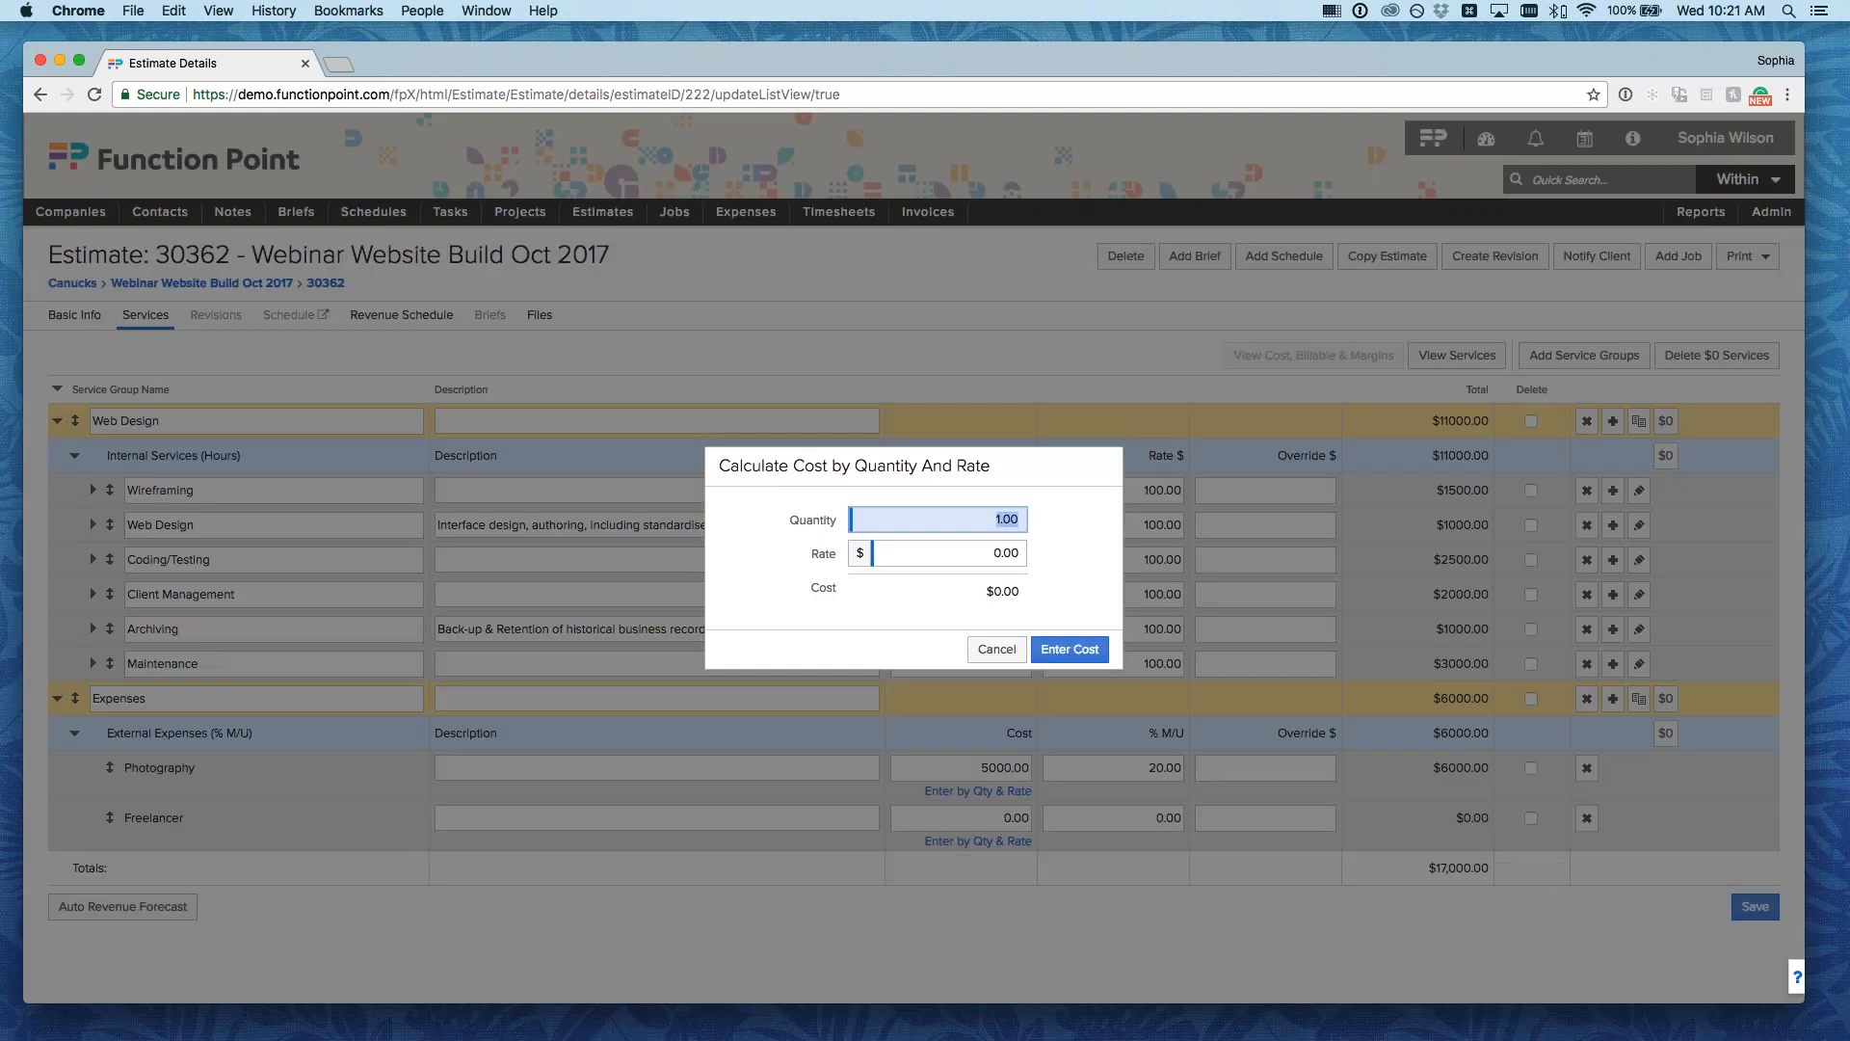
text(30)
key(Tab)
text(175)
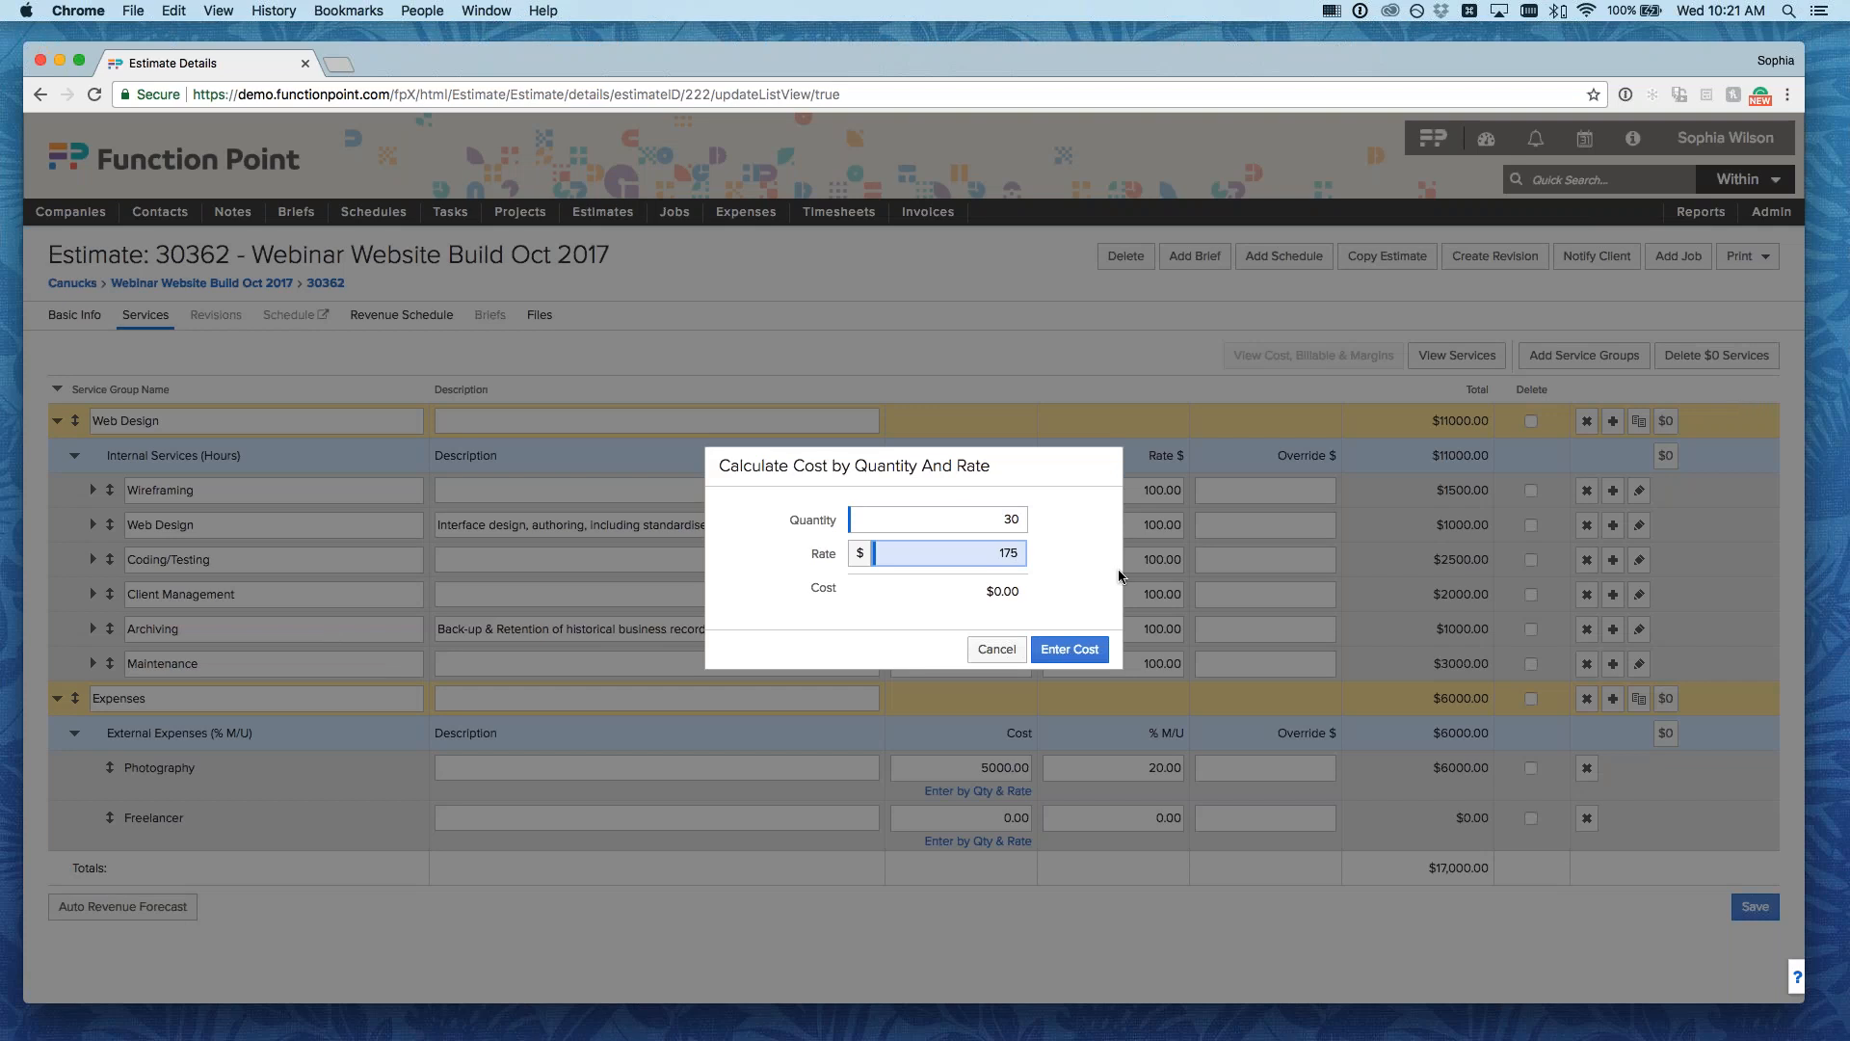
click(1064, 566)
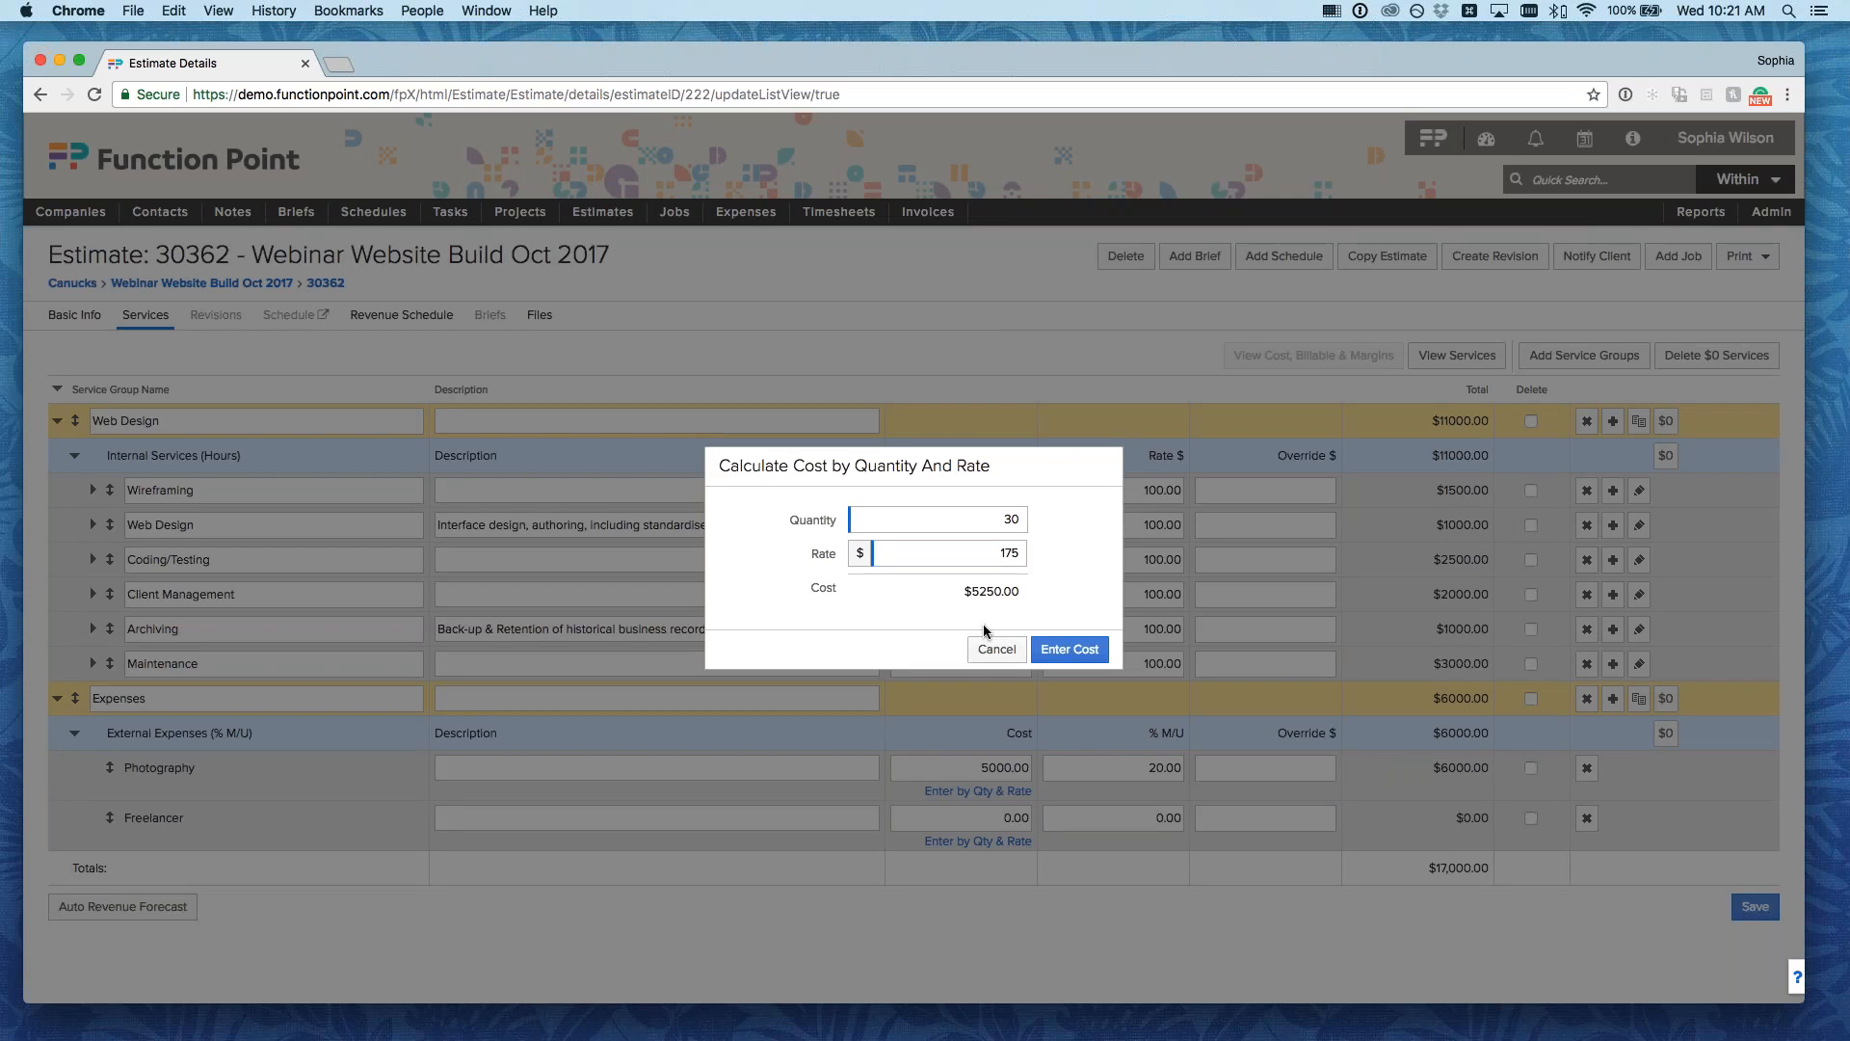
click(1070, 649)
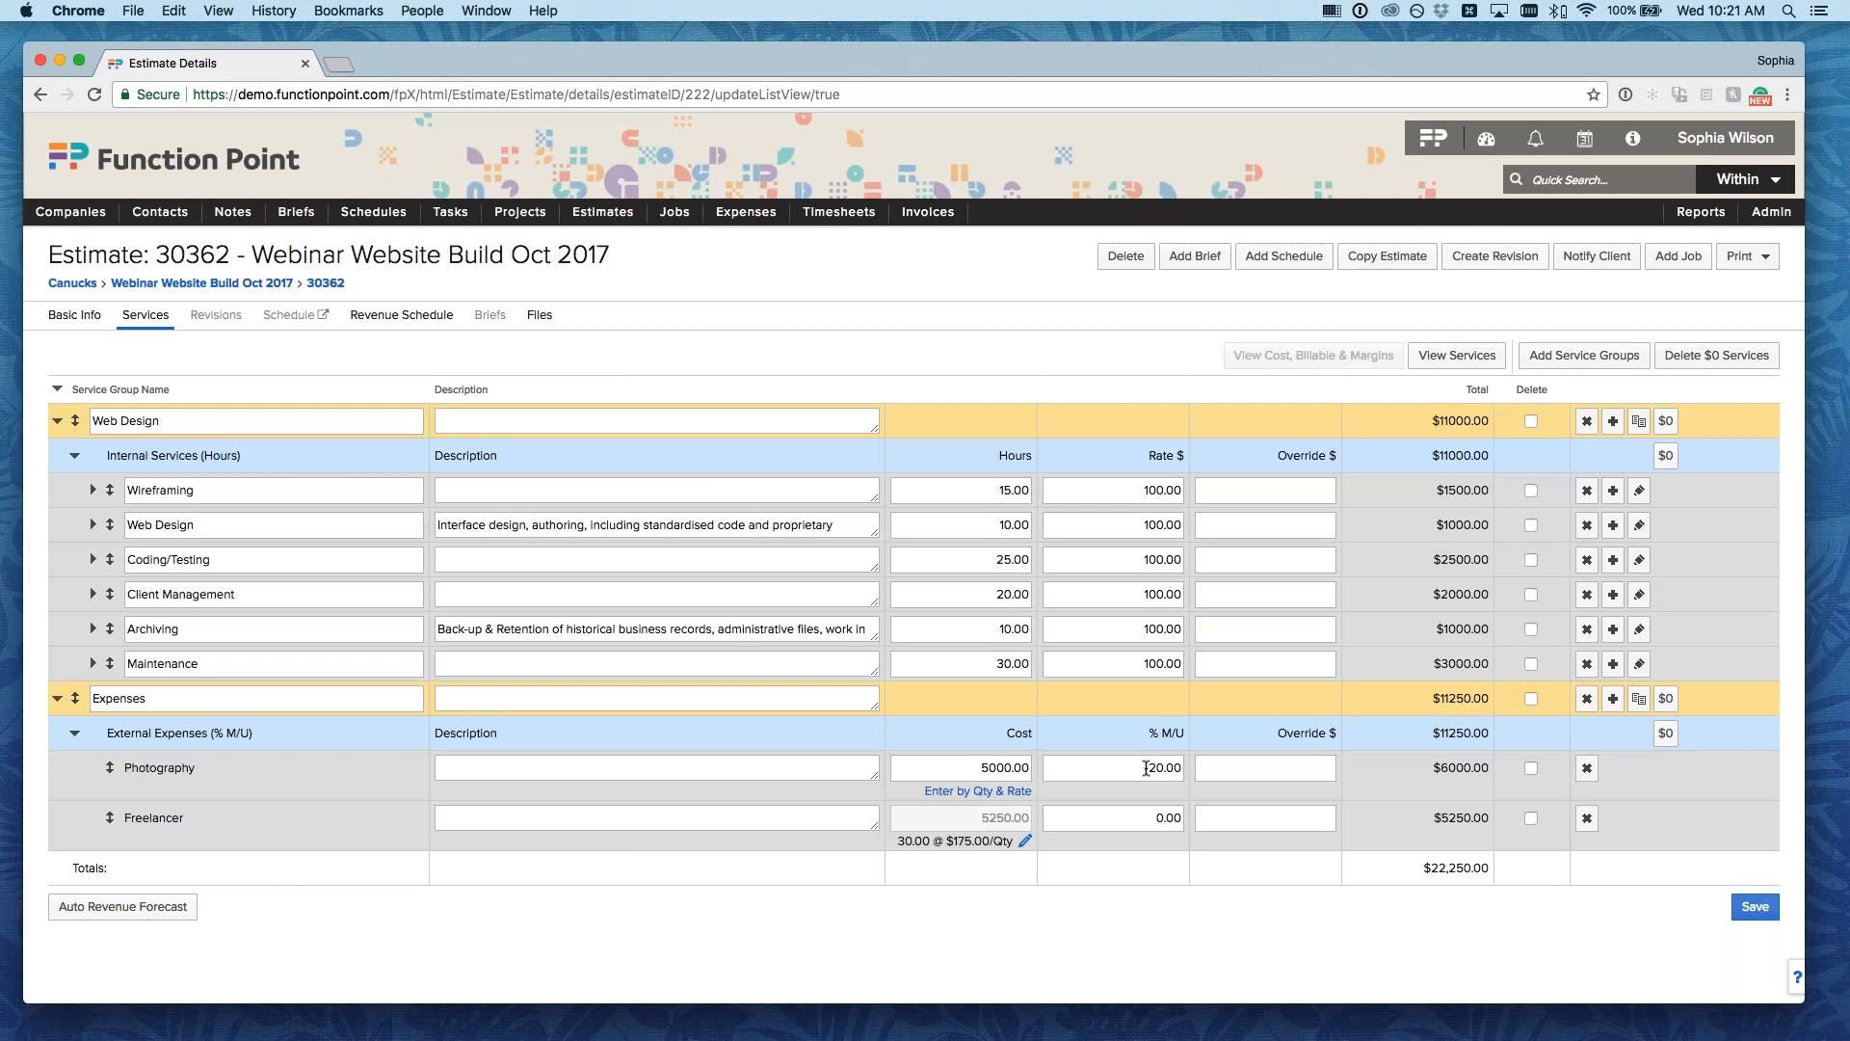
- Set the markup of the Freelancer expense to 15 percent
click(1151, 818)
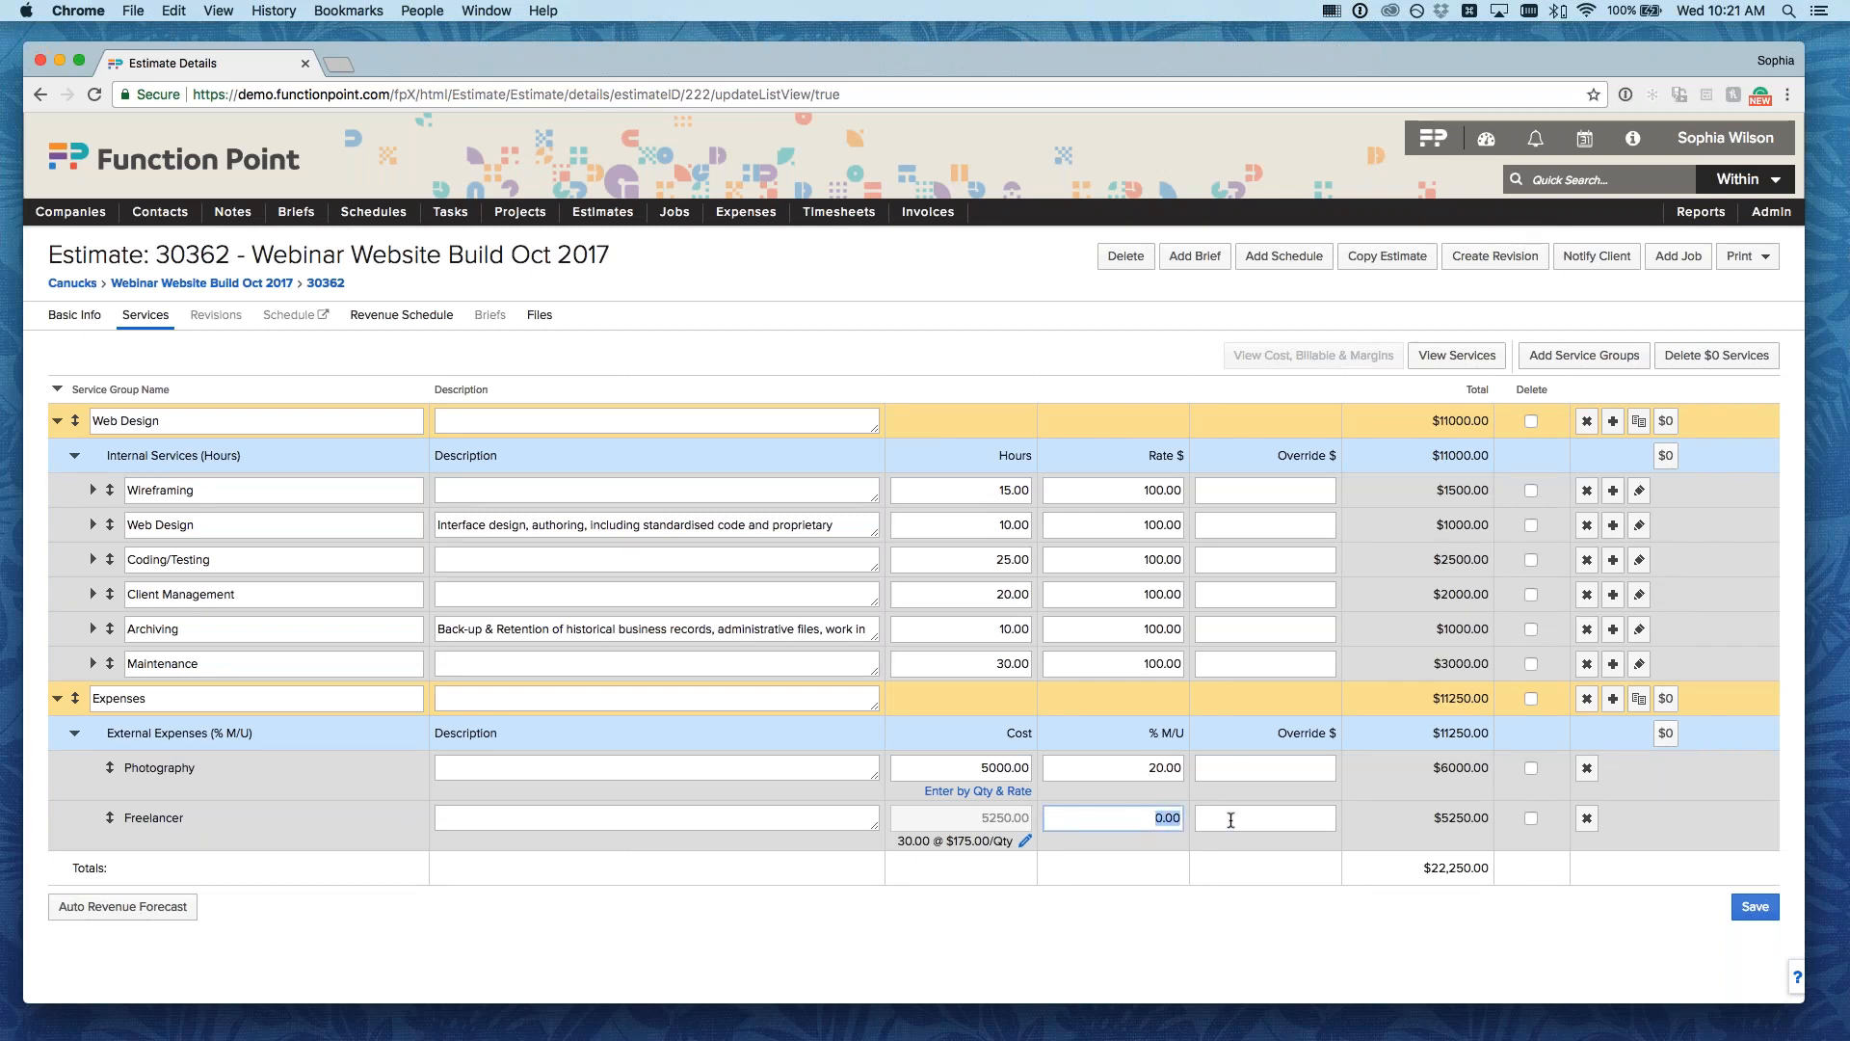
text(15)
key(Return)
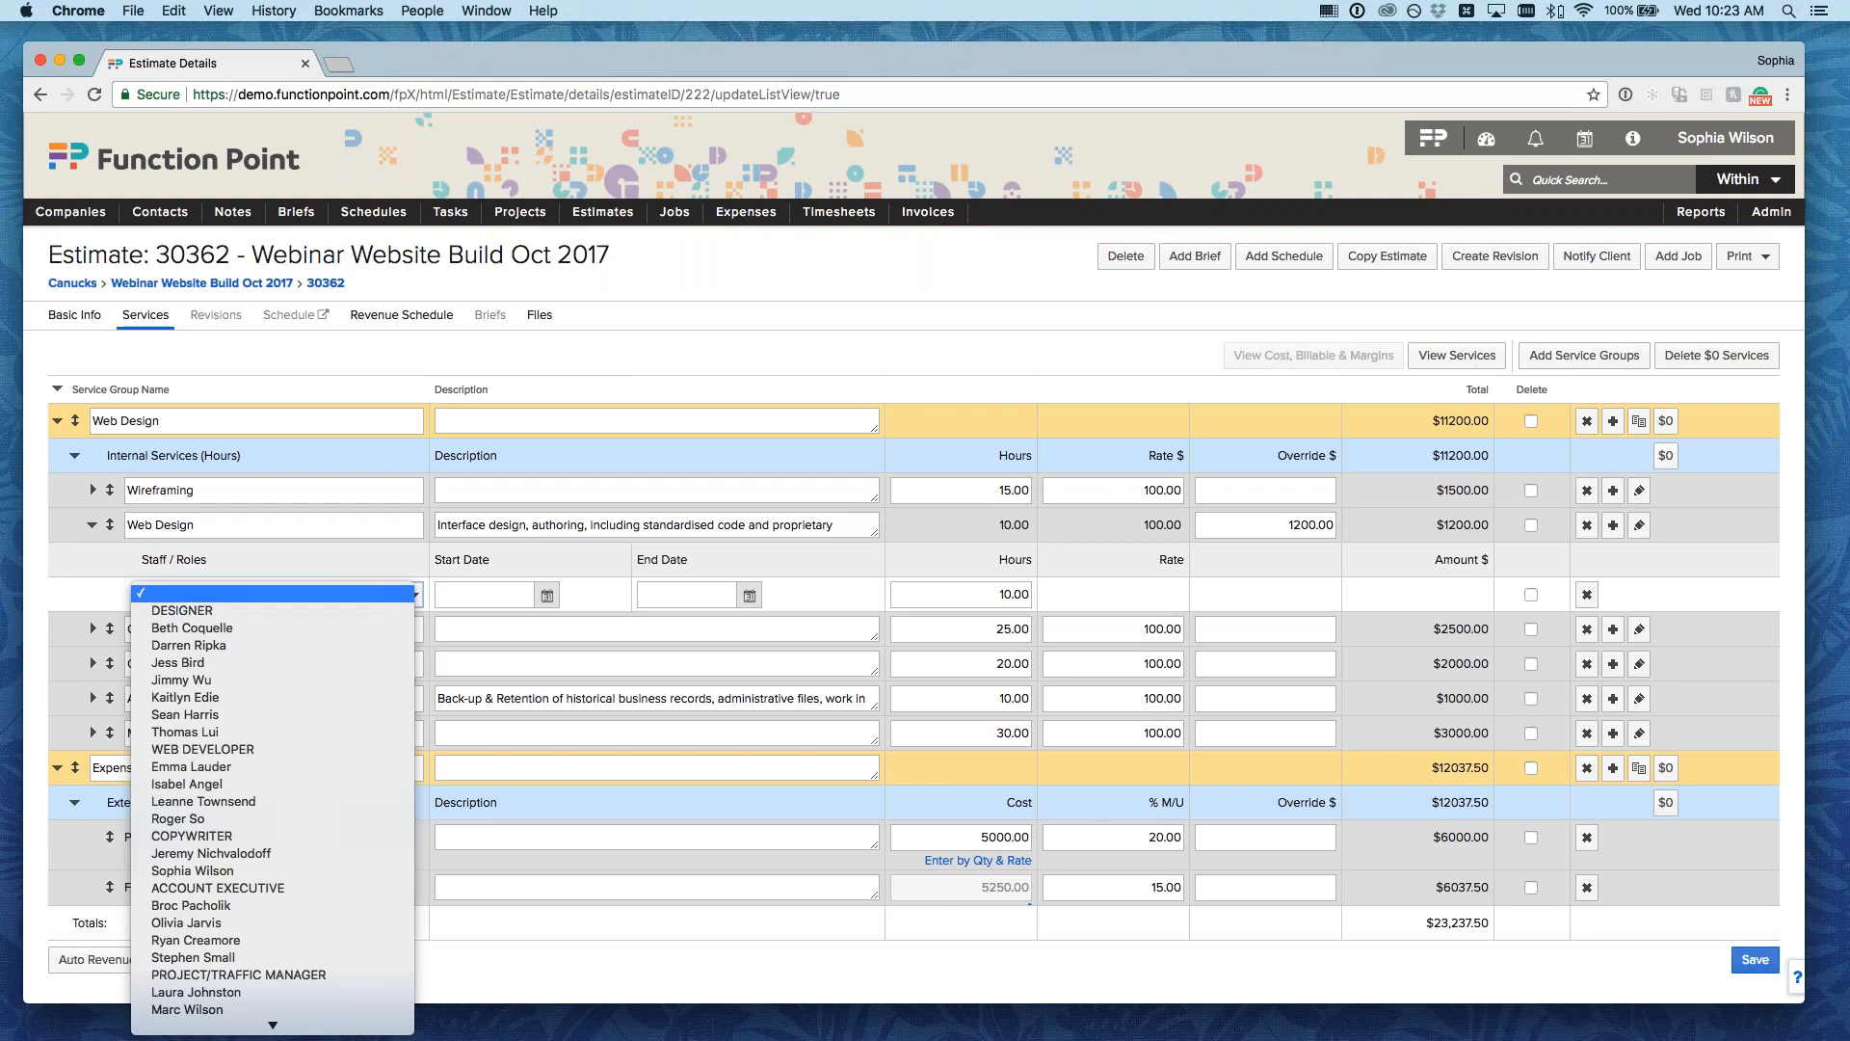
- Assign a web developer to the Web Design service's staff row and delete that staff assignment
click(285, 799)
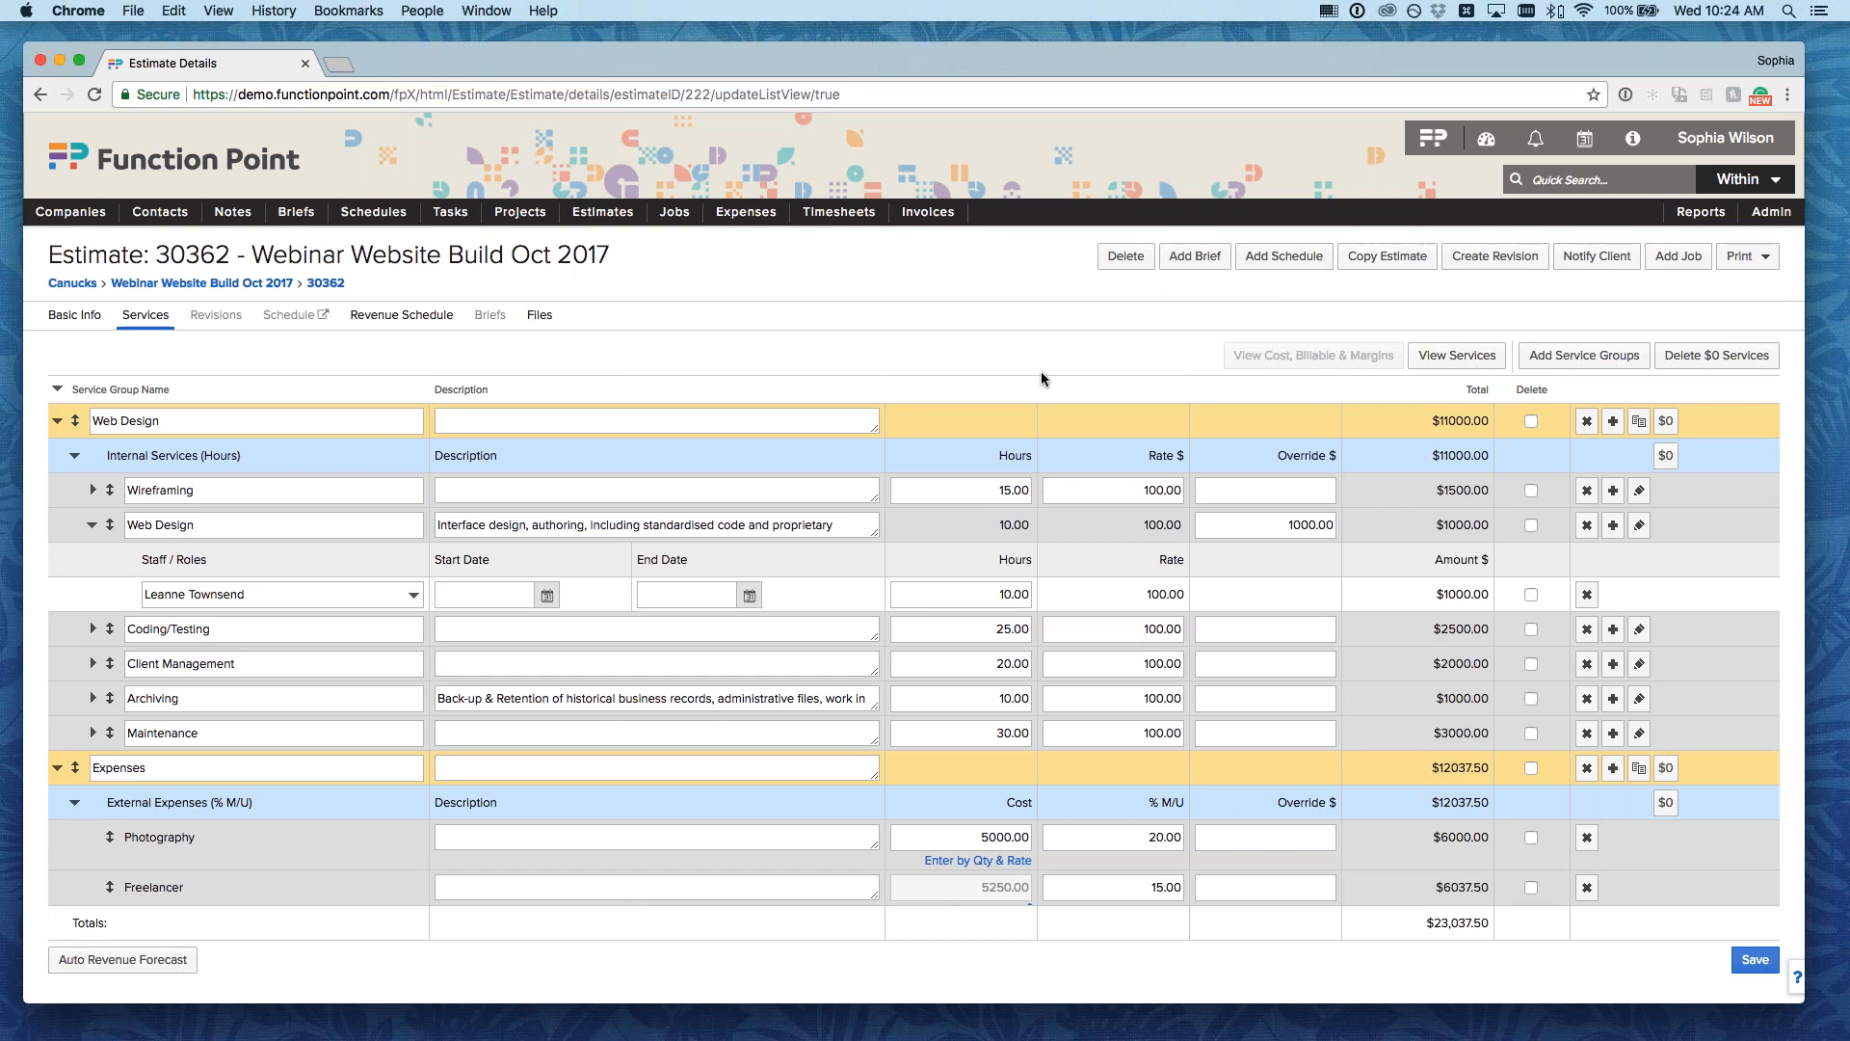
click(1587, 594)
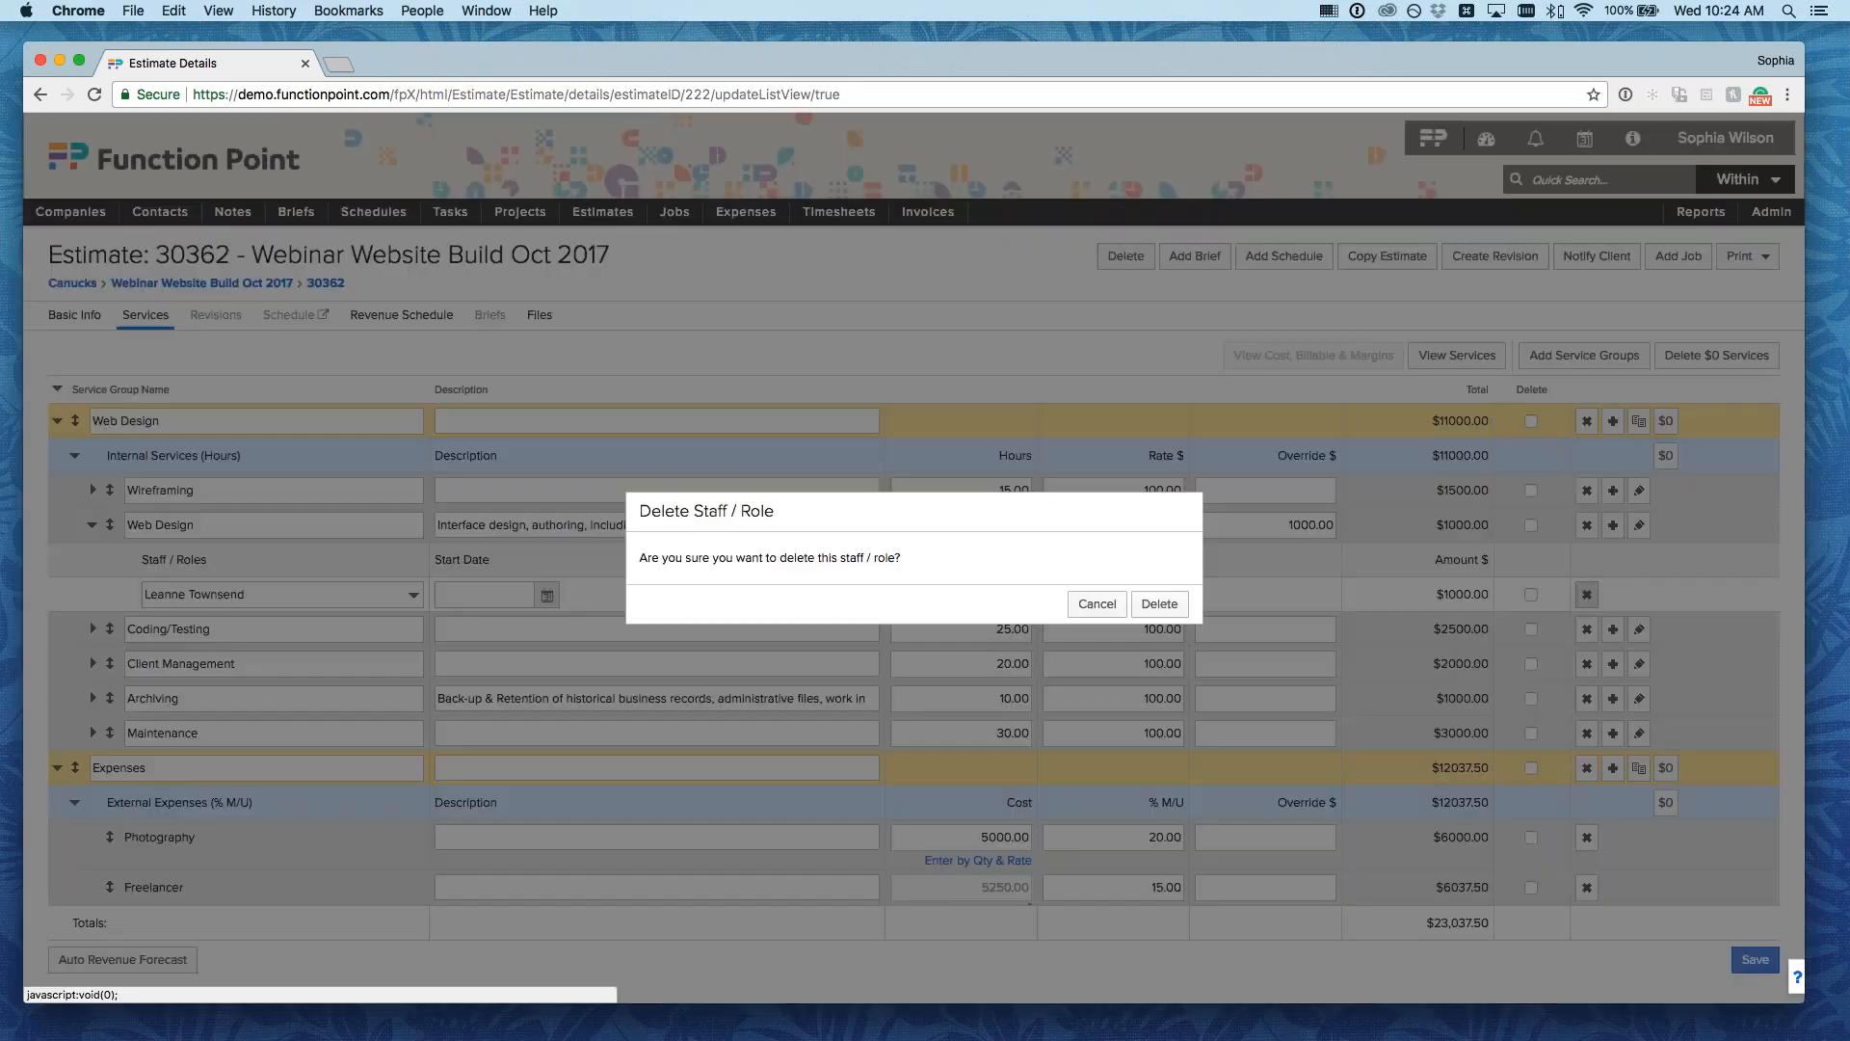
click(1147, 607)
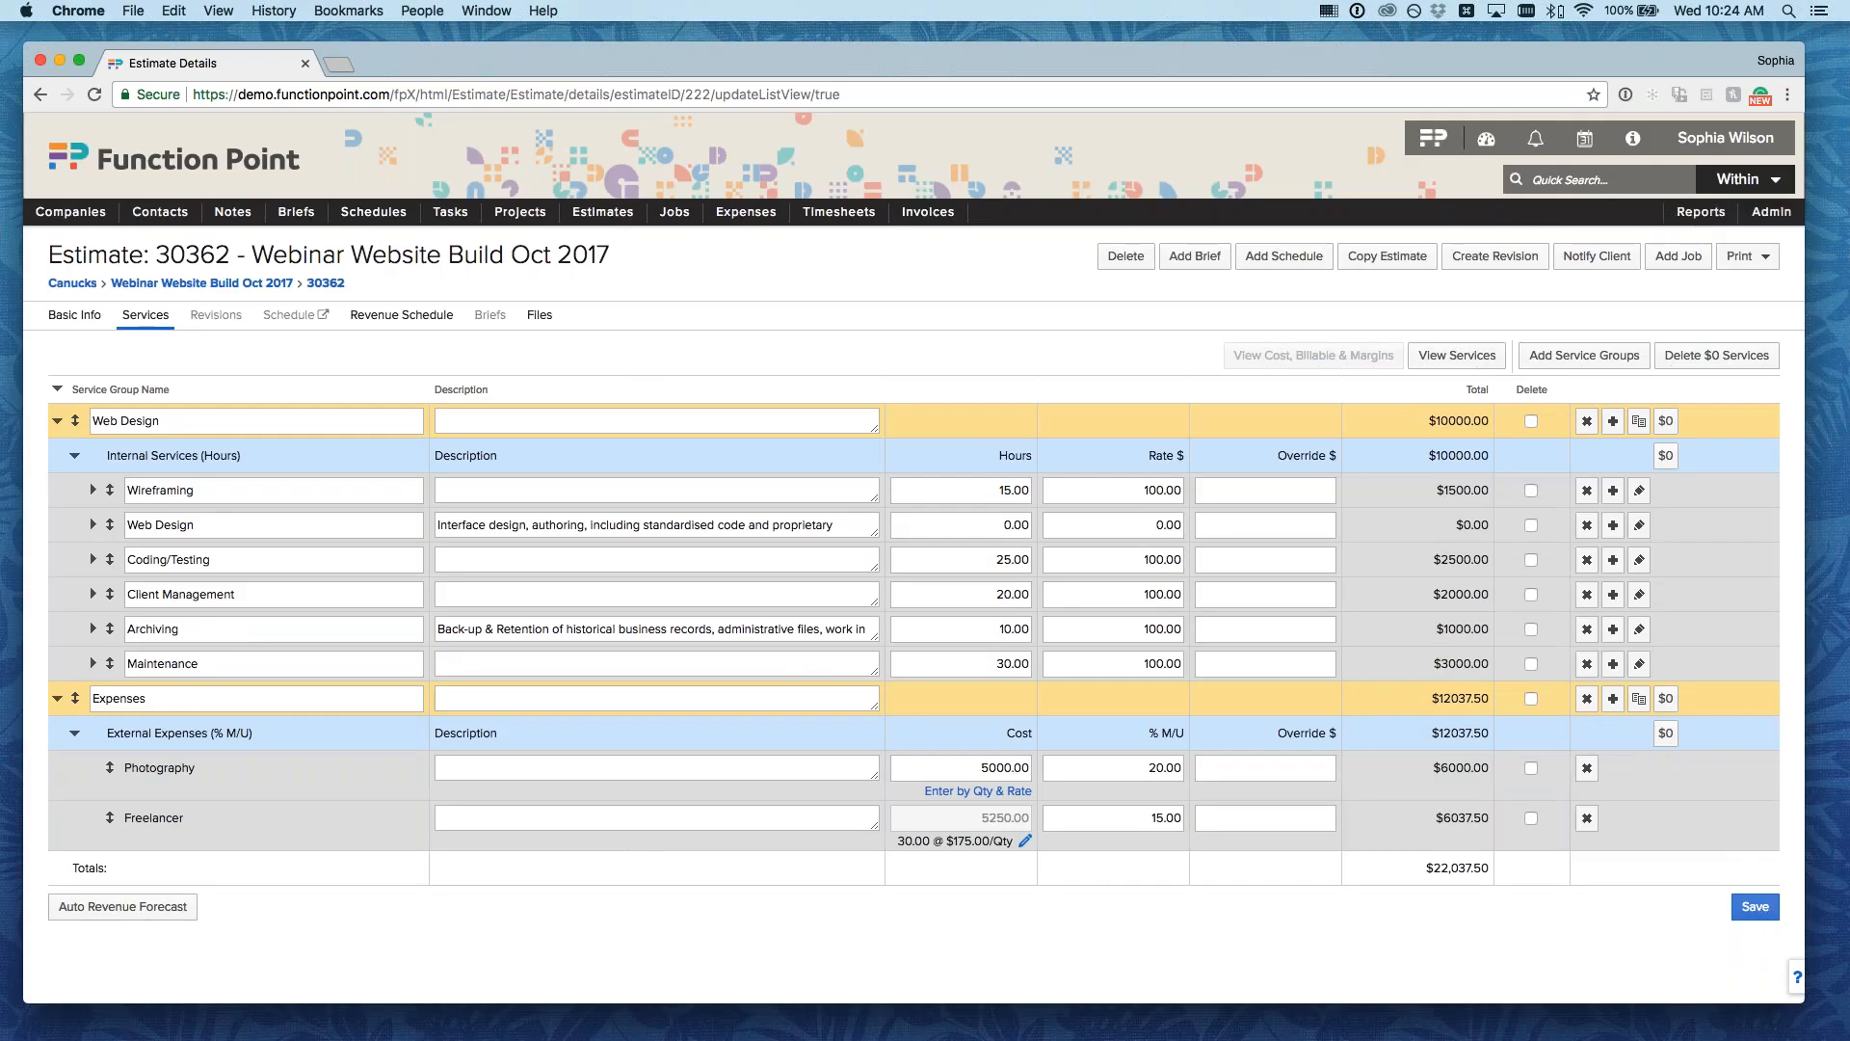
- Browse the internal services and expenses that can be added to the Web Design group, adding none
click(1613, 424)
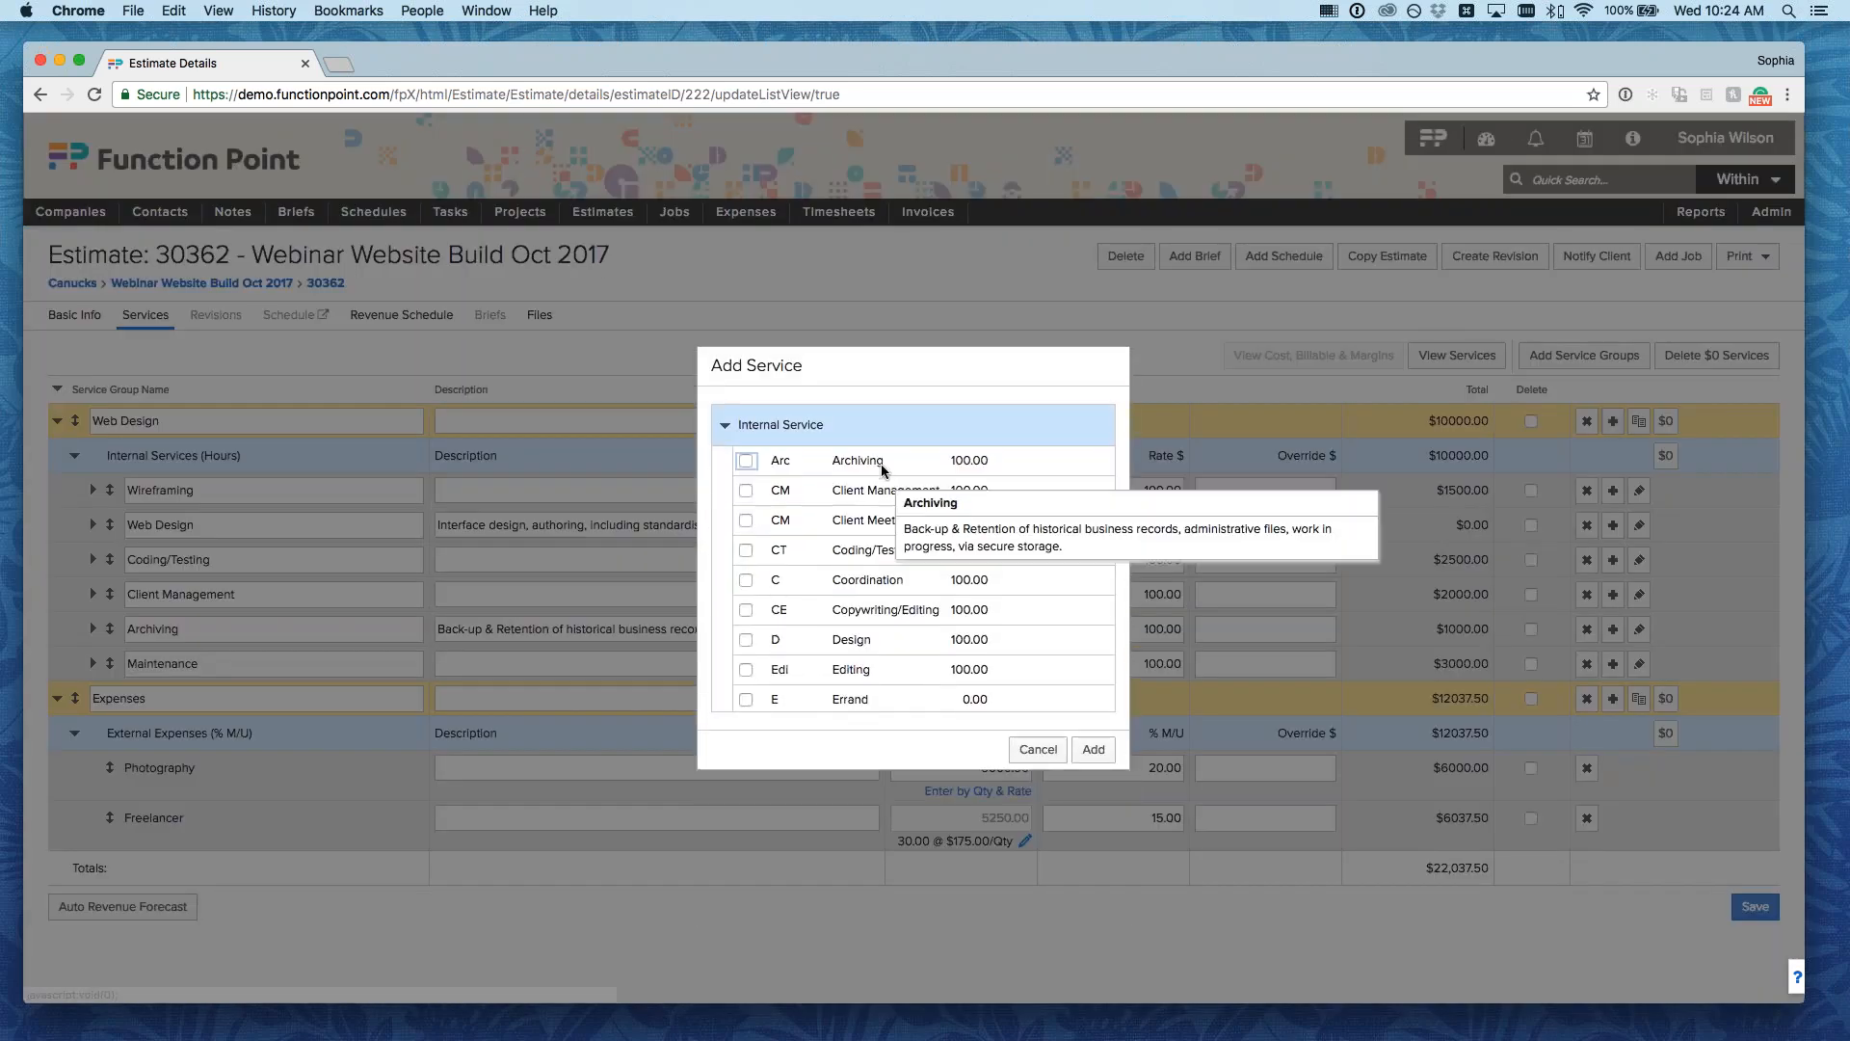
scroll(1058, 557, down, 10)
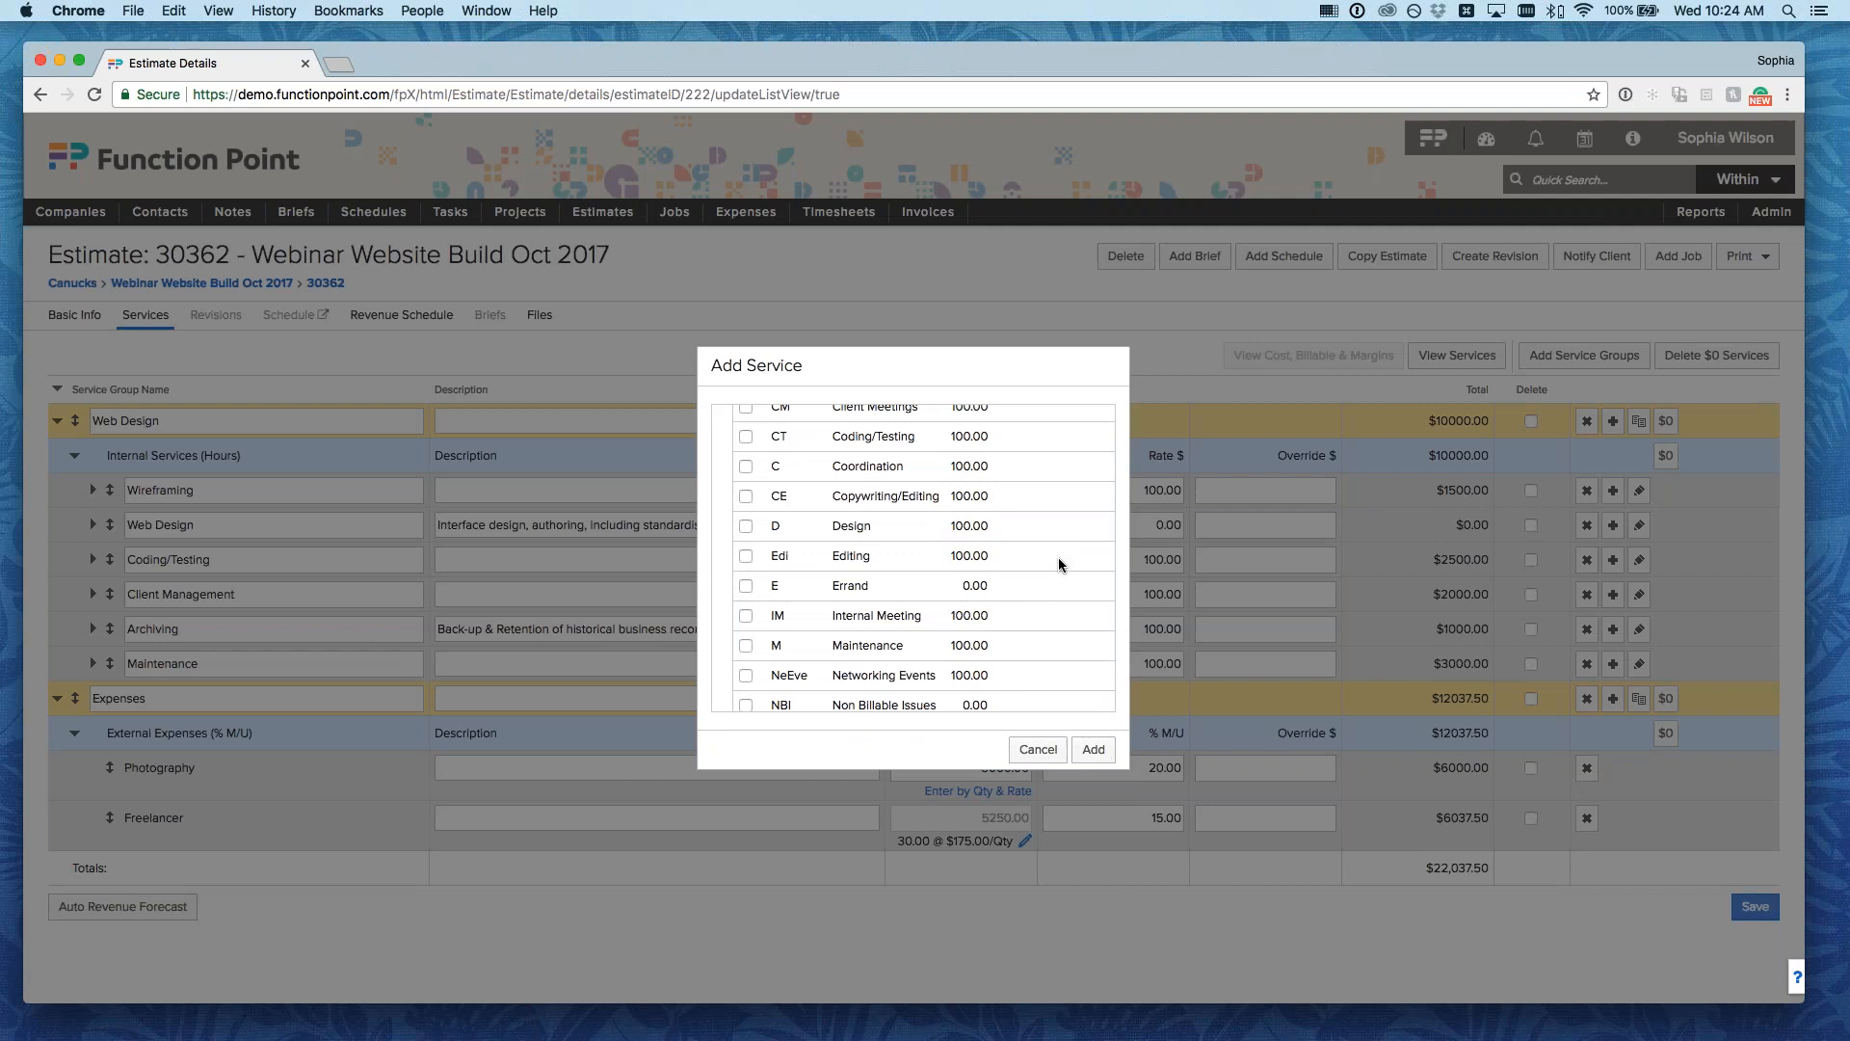
scroll(1058, 559, down, 15)
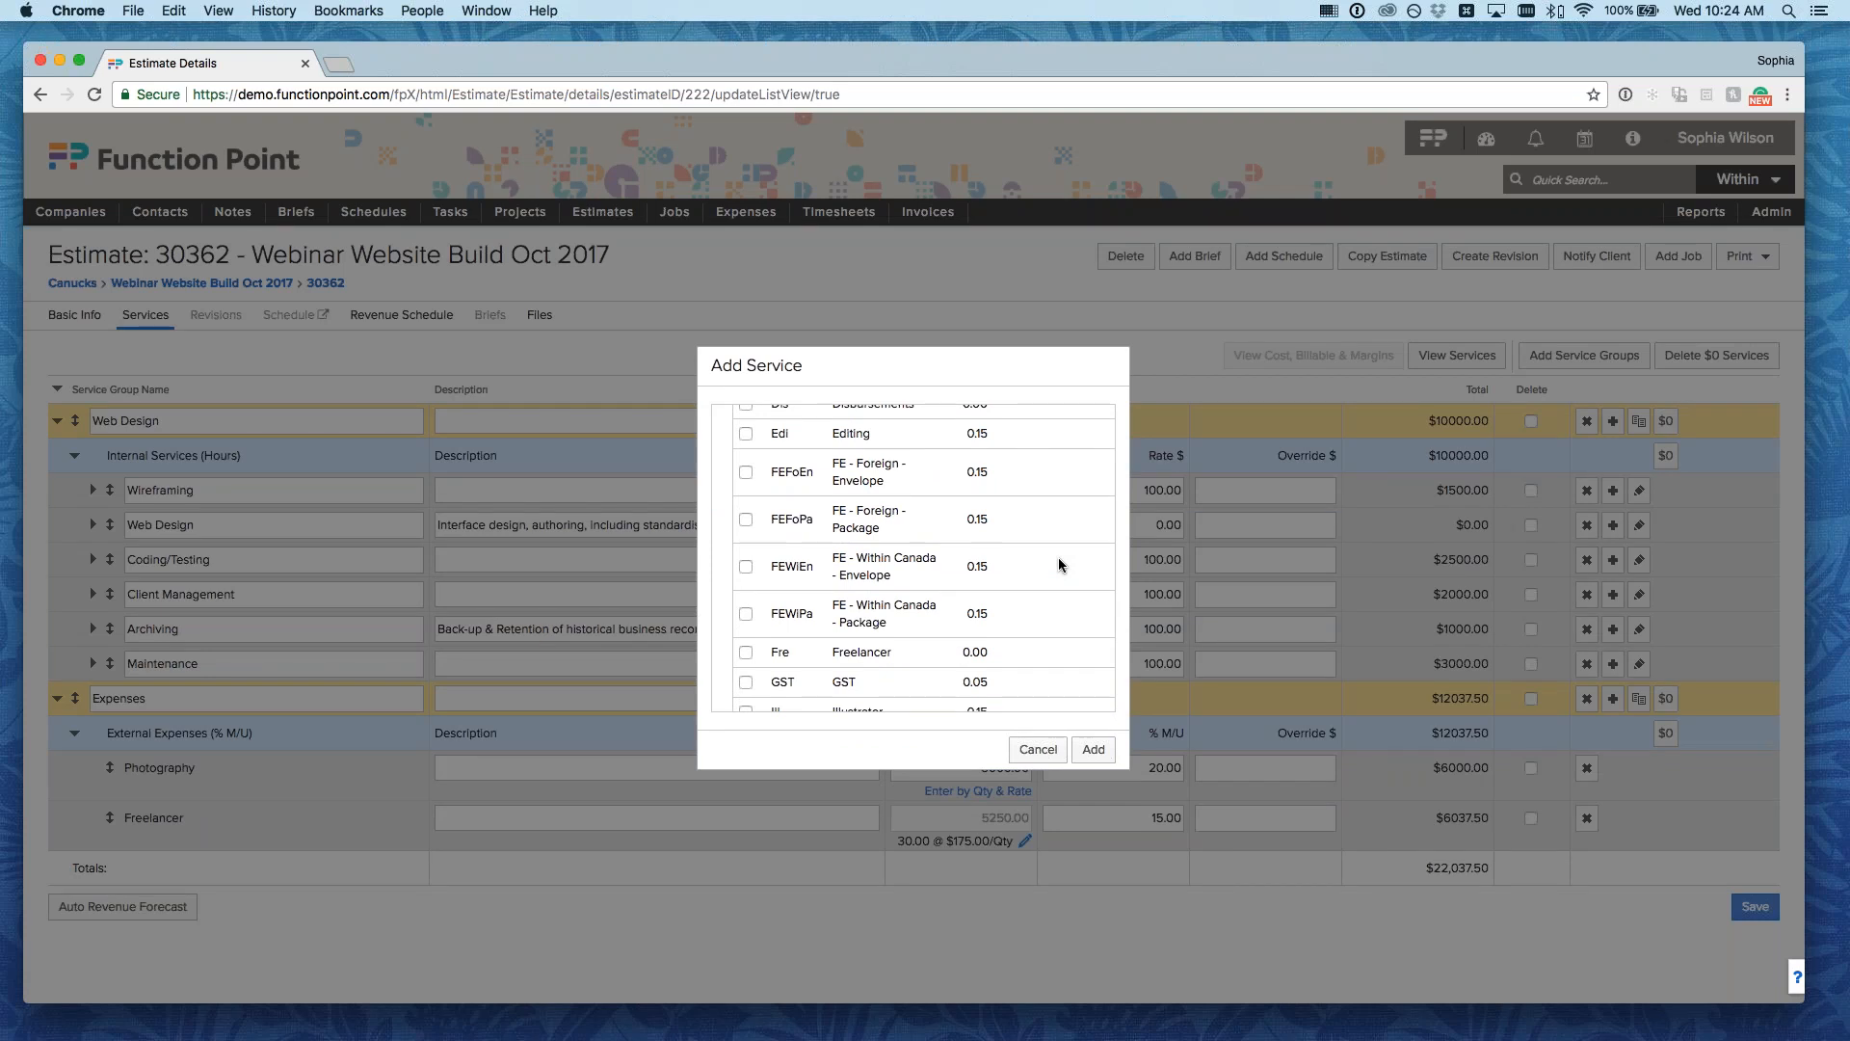
scroll(864, 527, up, 2)
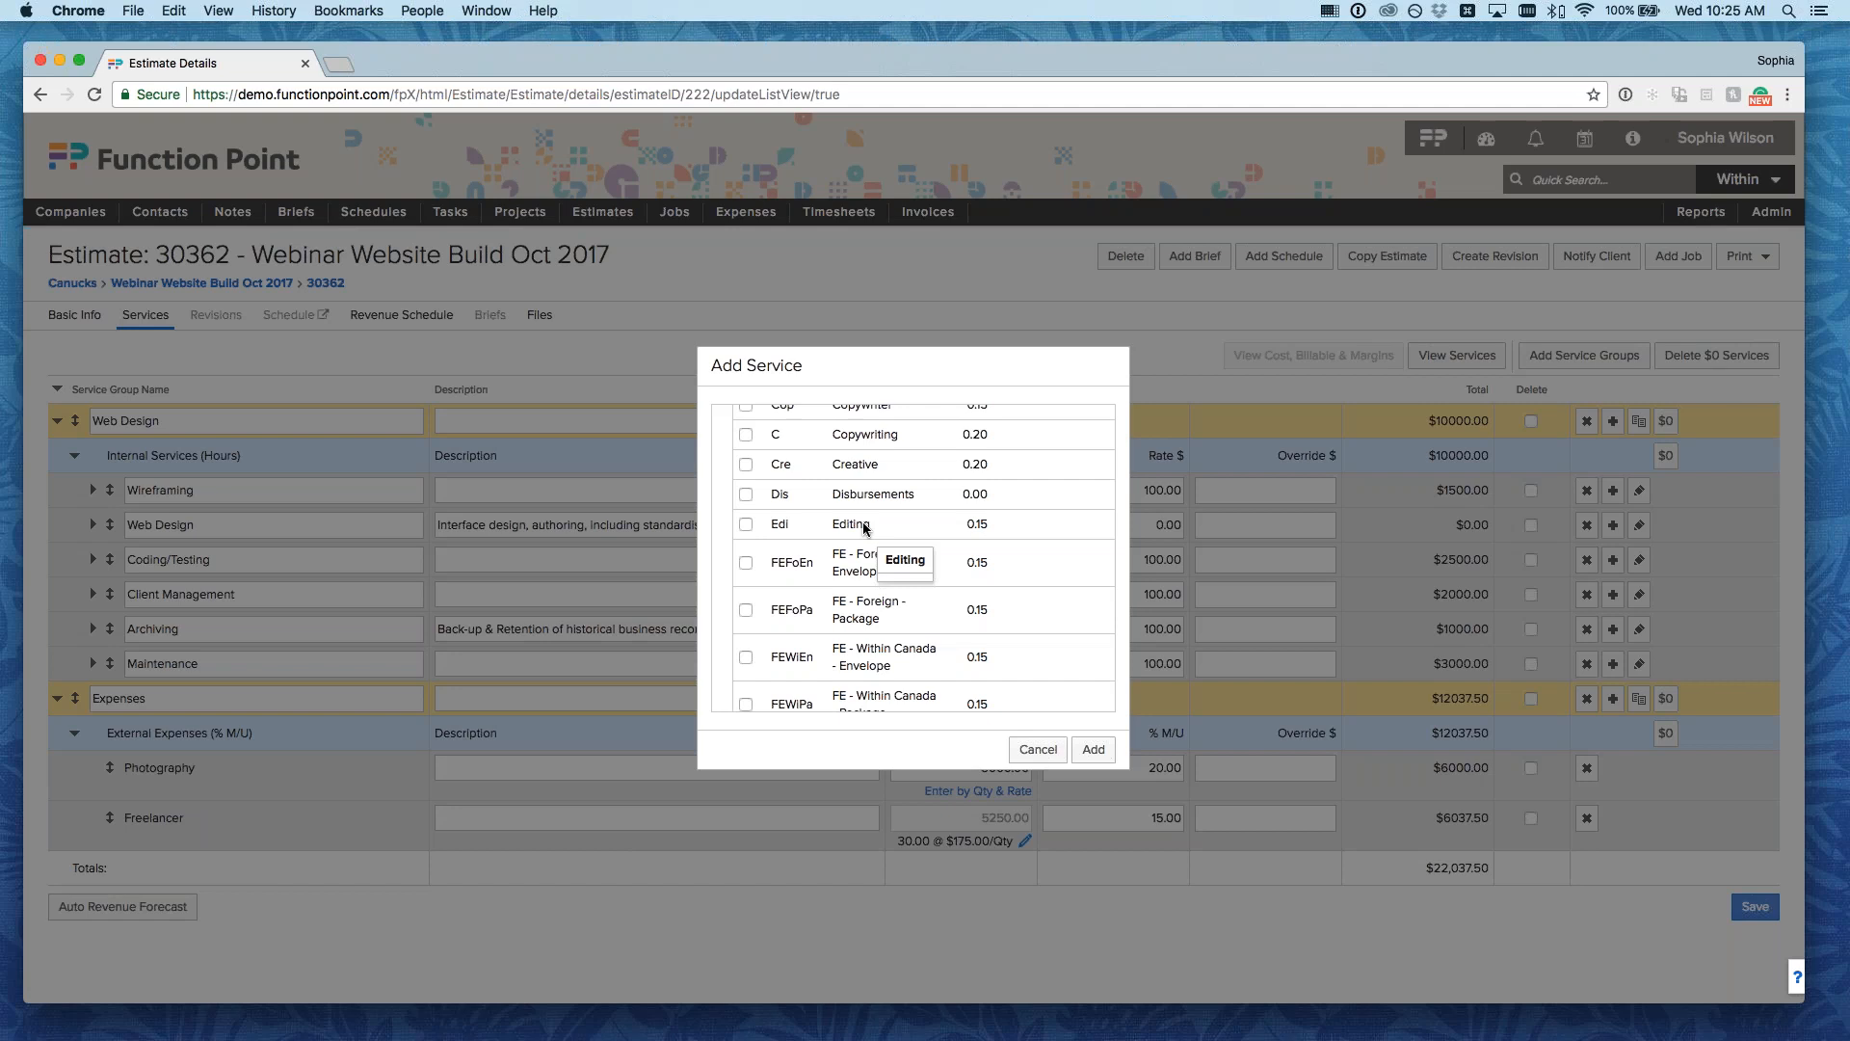
scroll(990, 499, down, 10)
scroll(993, 492, up, 12)
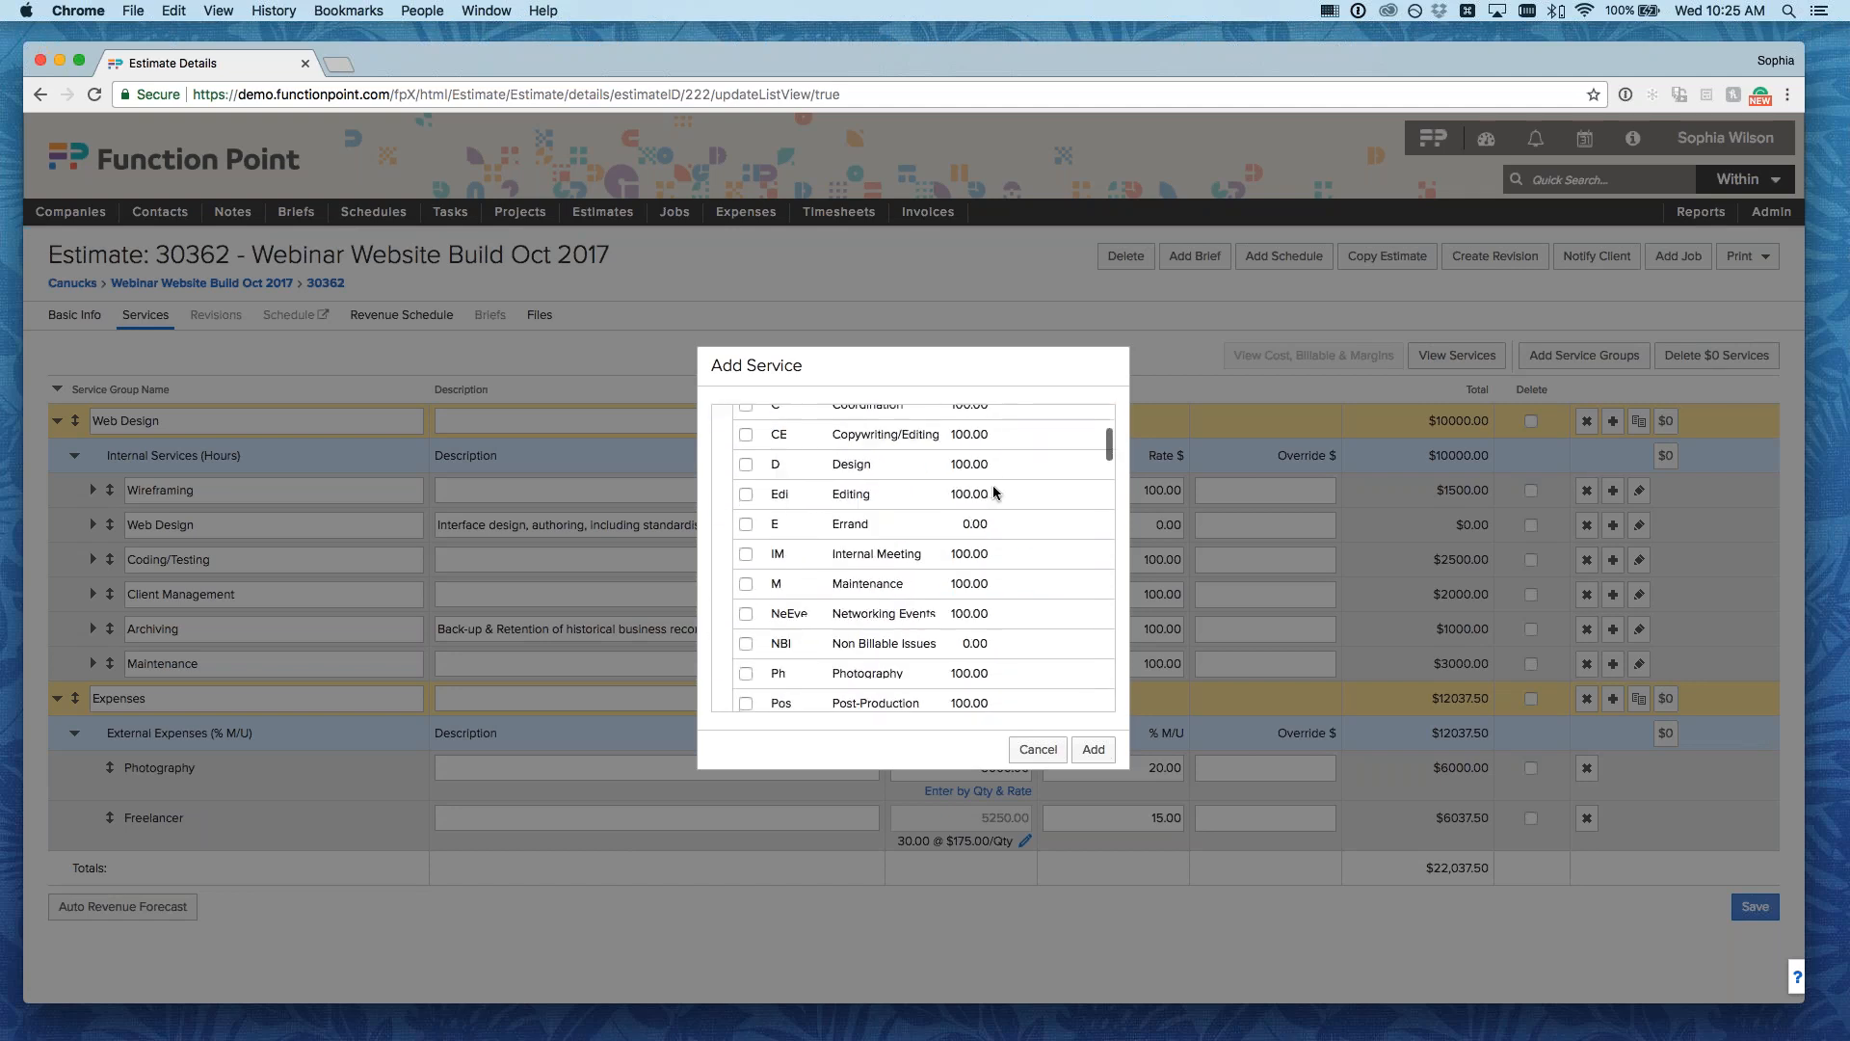
scroll(993, 491, down, 2)
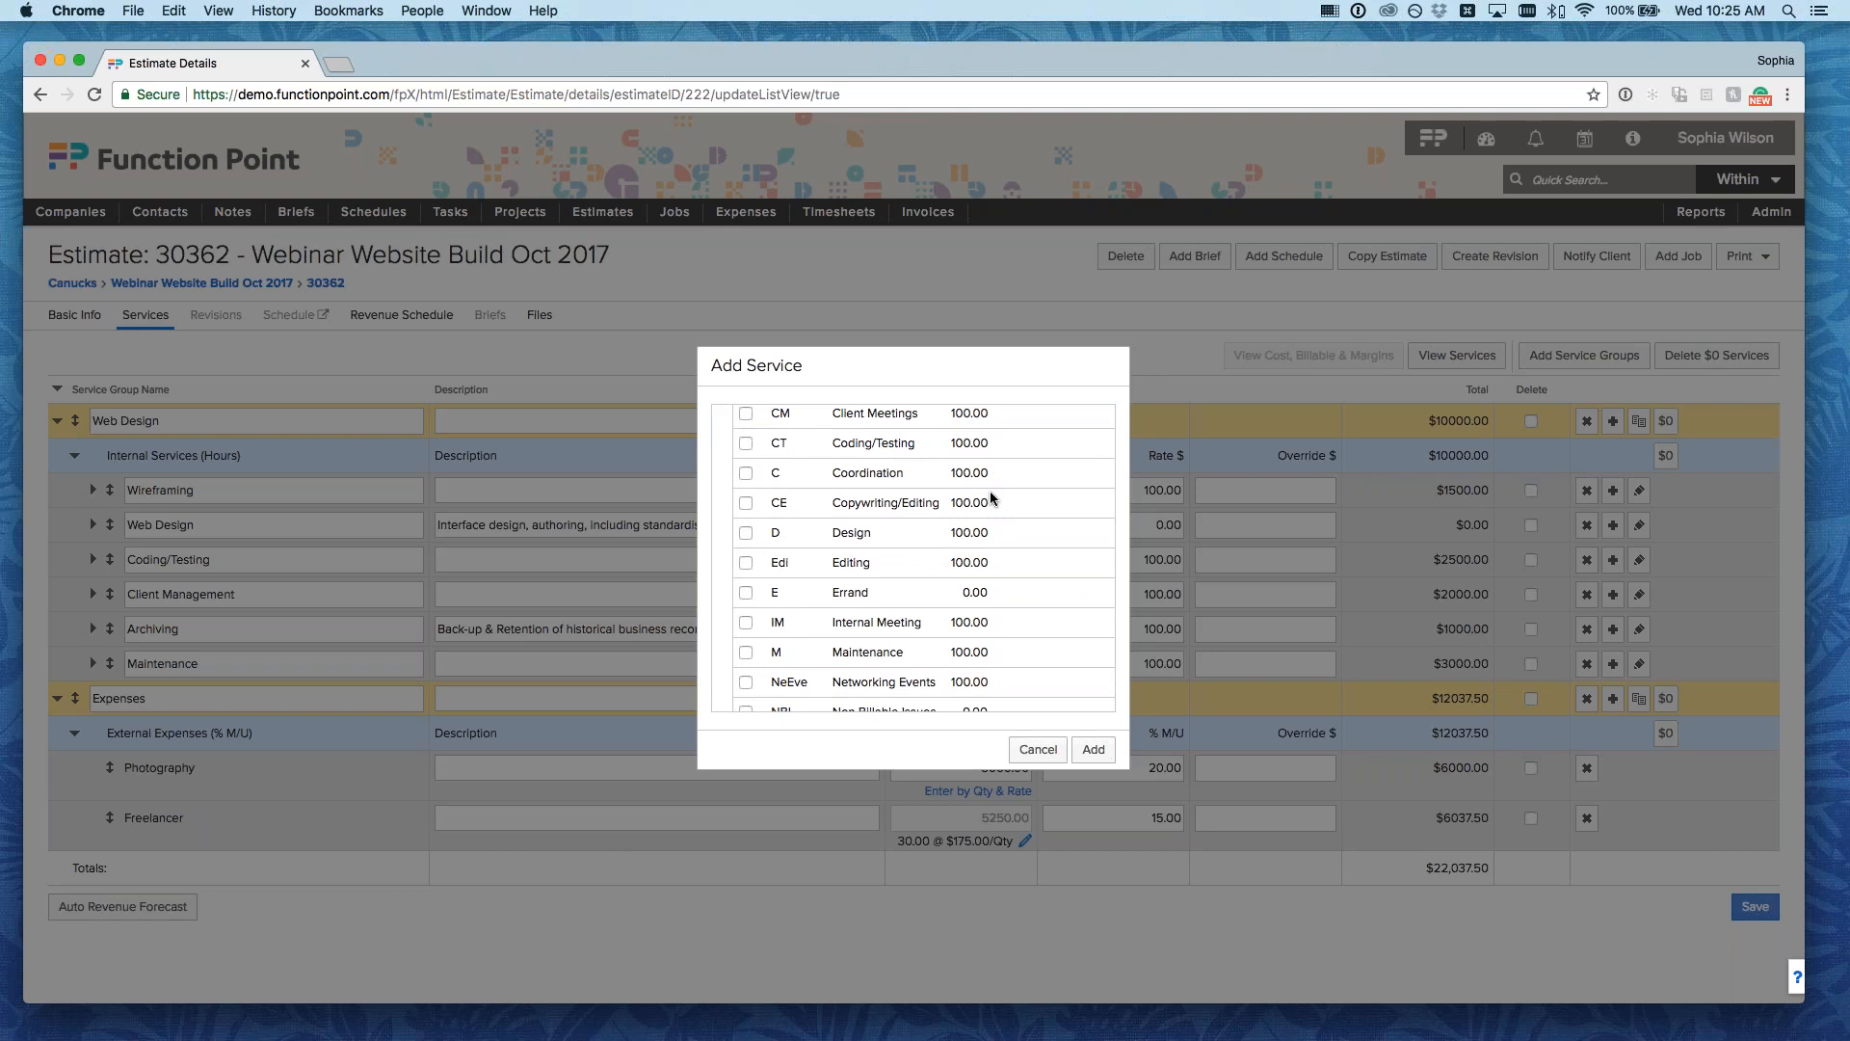
click(1038, 749)
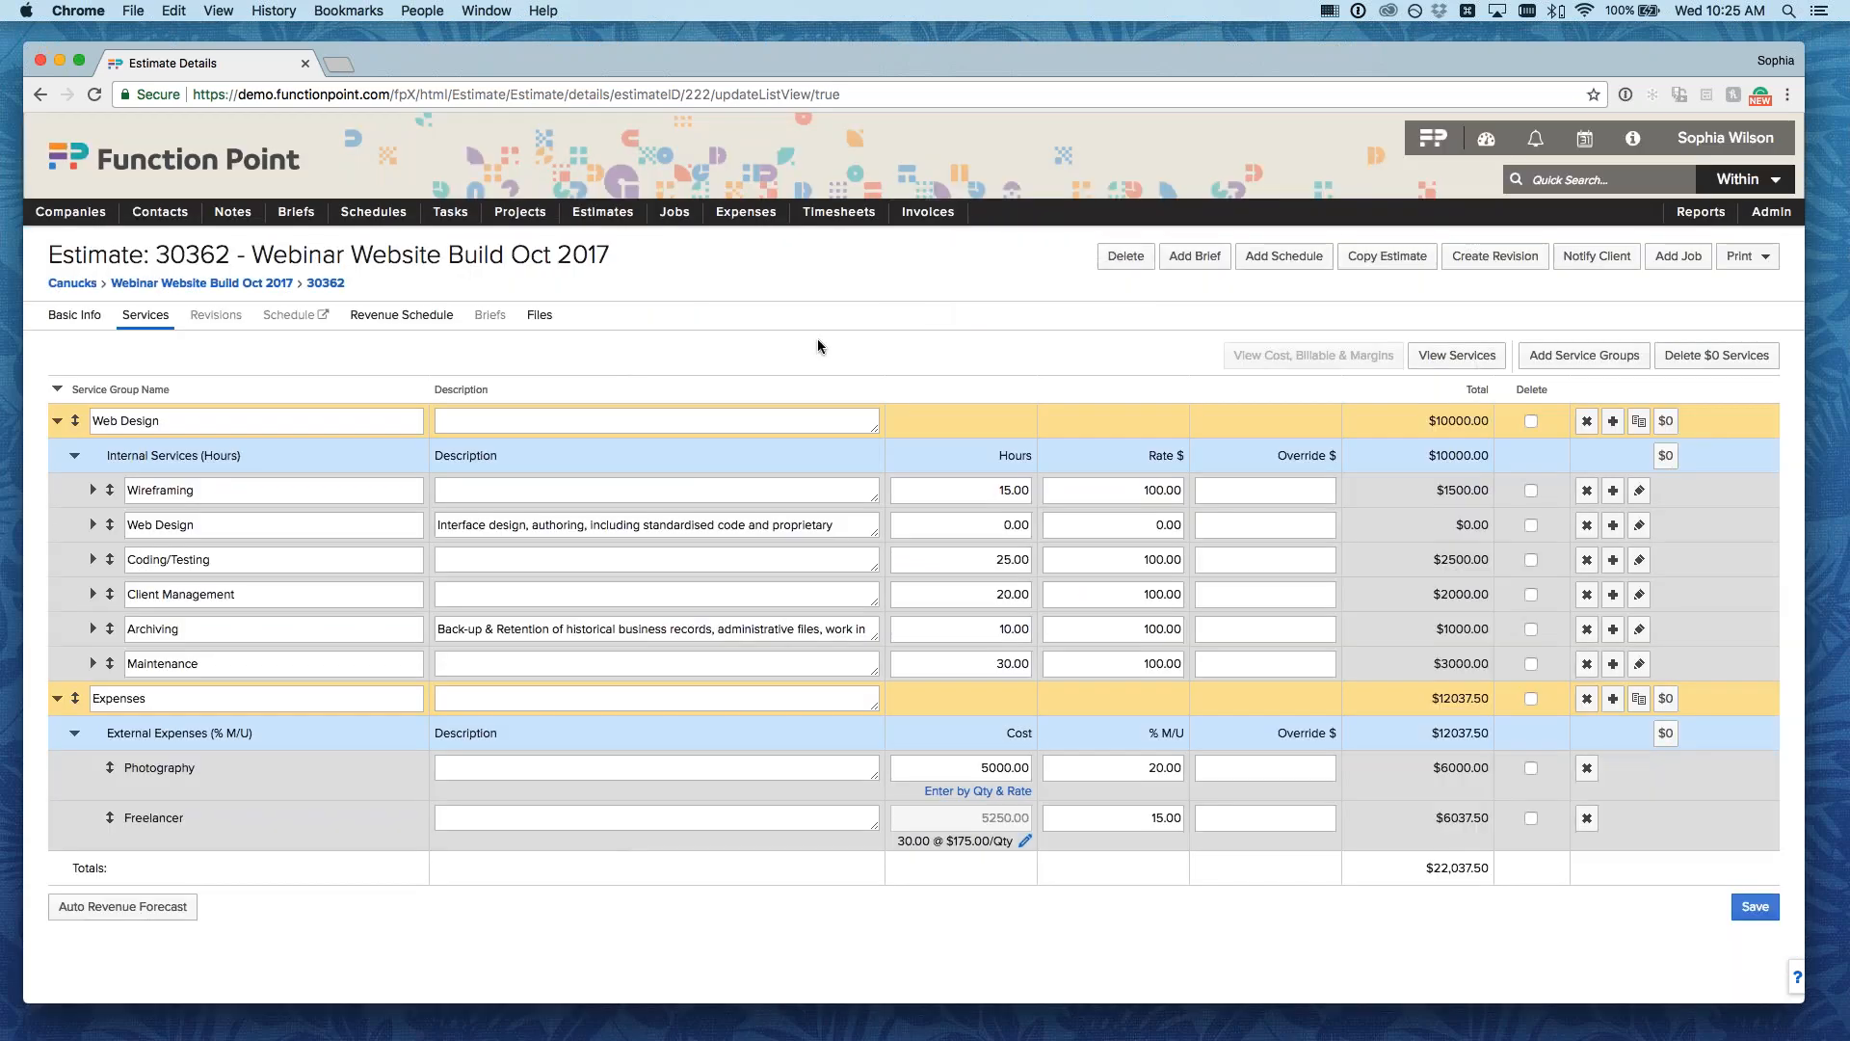
- Save the estimate's services and open its Simple Estimate printout
click(1754, 906)
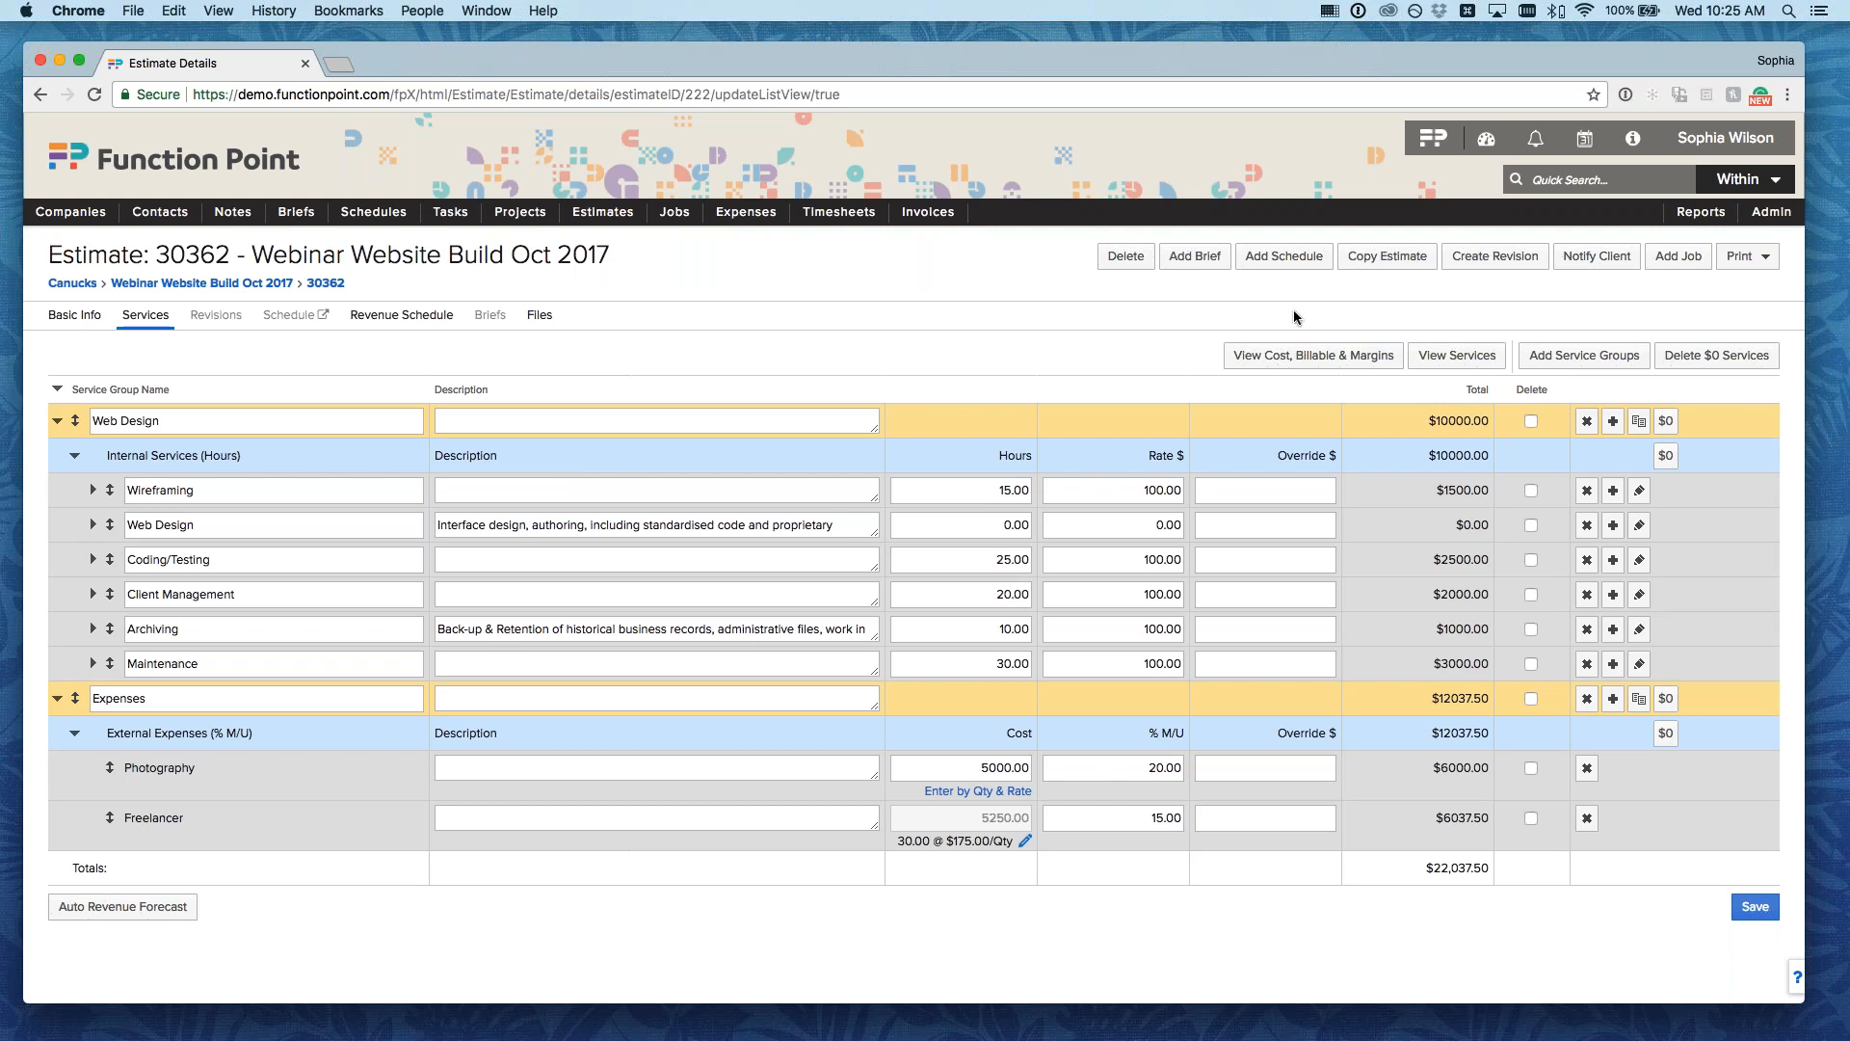
click(1746, 257)
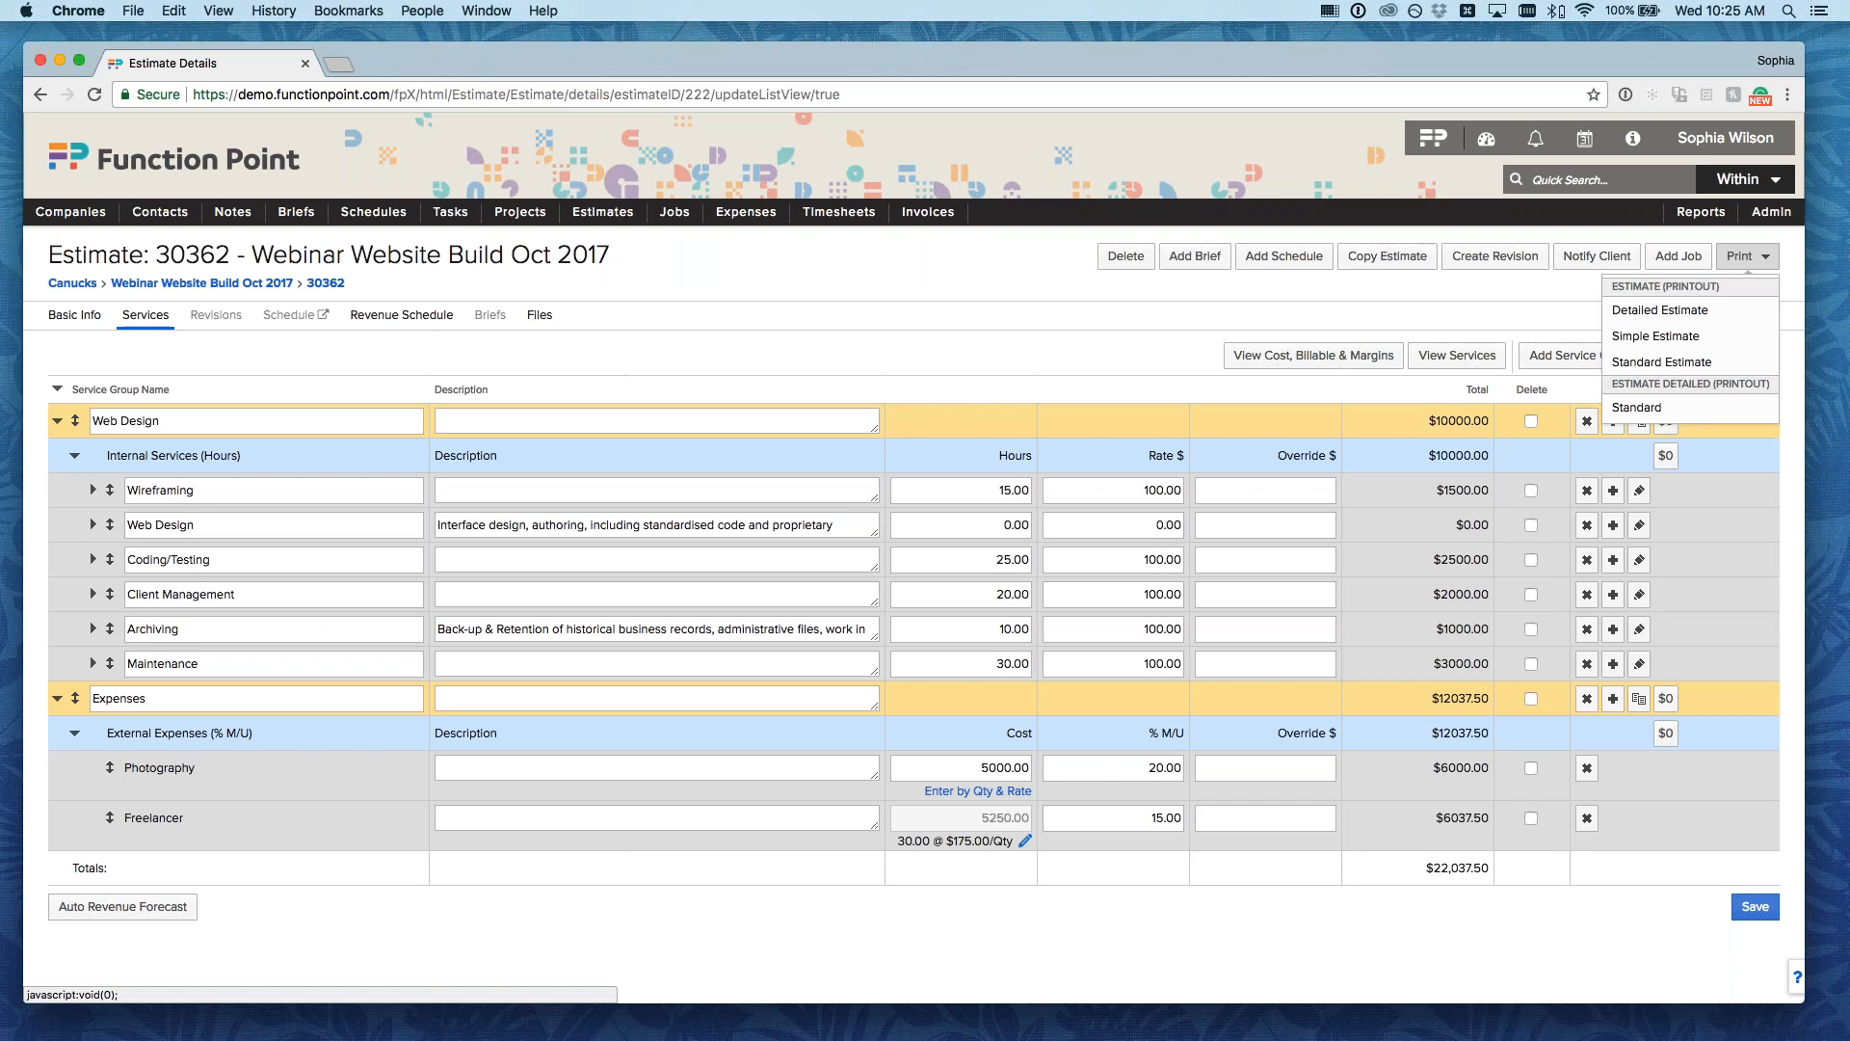
click(1665, 336)
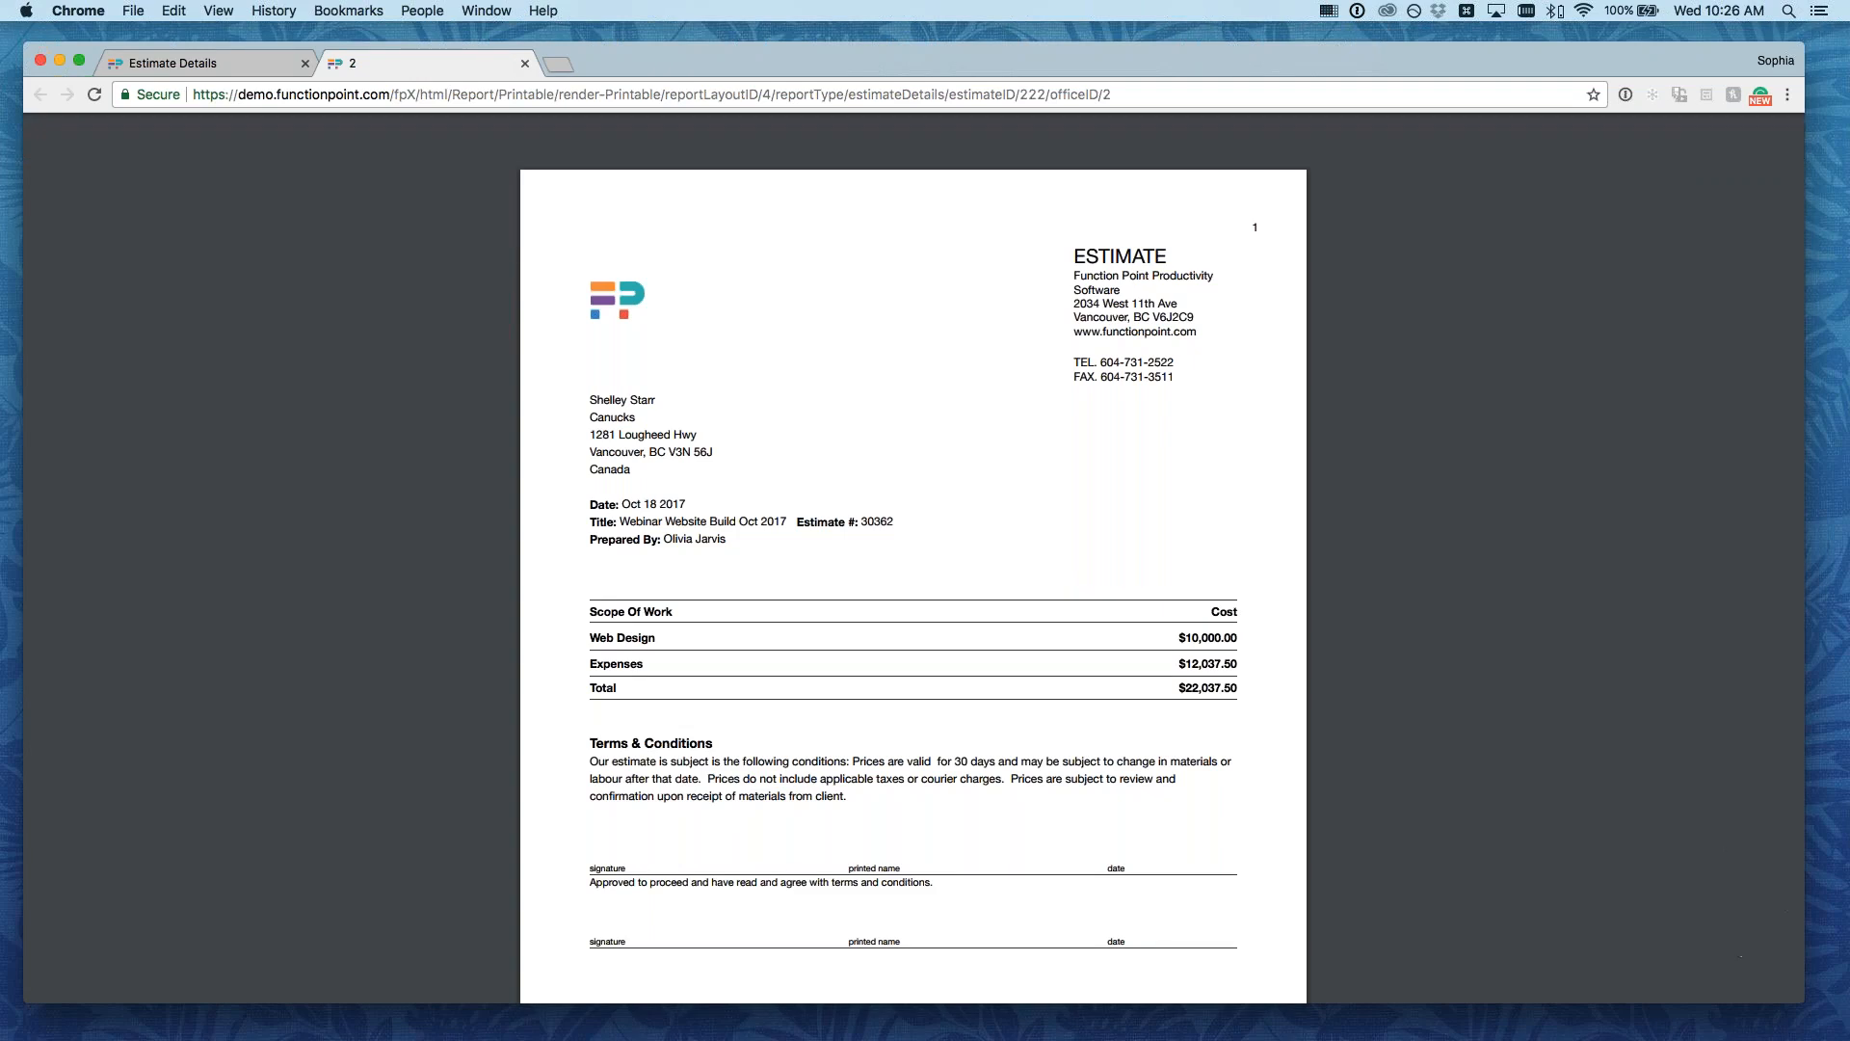
- Review the Web Design, Expenses and Total lines with their costs in the Simple Estimate printout
drag(594, 638, 678, 636)
drag(1176, 638, 1285, 633)
double_click(641, 667)
click(679, 668)
drag(1175, 667, 1264, 668)
drag(1176, 688, 1274, 688)
click(1275, 688)
drag(592, 664, 657, 663)
- Rename the estimate's Expenses service group as Web Development and save the estimate
click(207, 63)
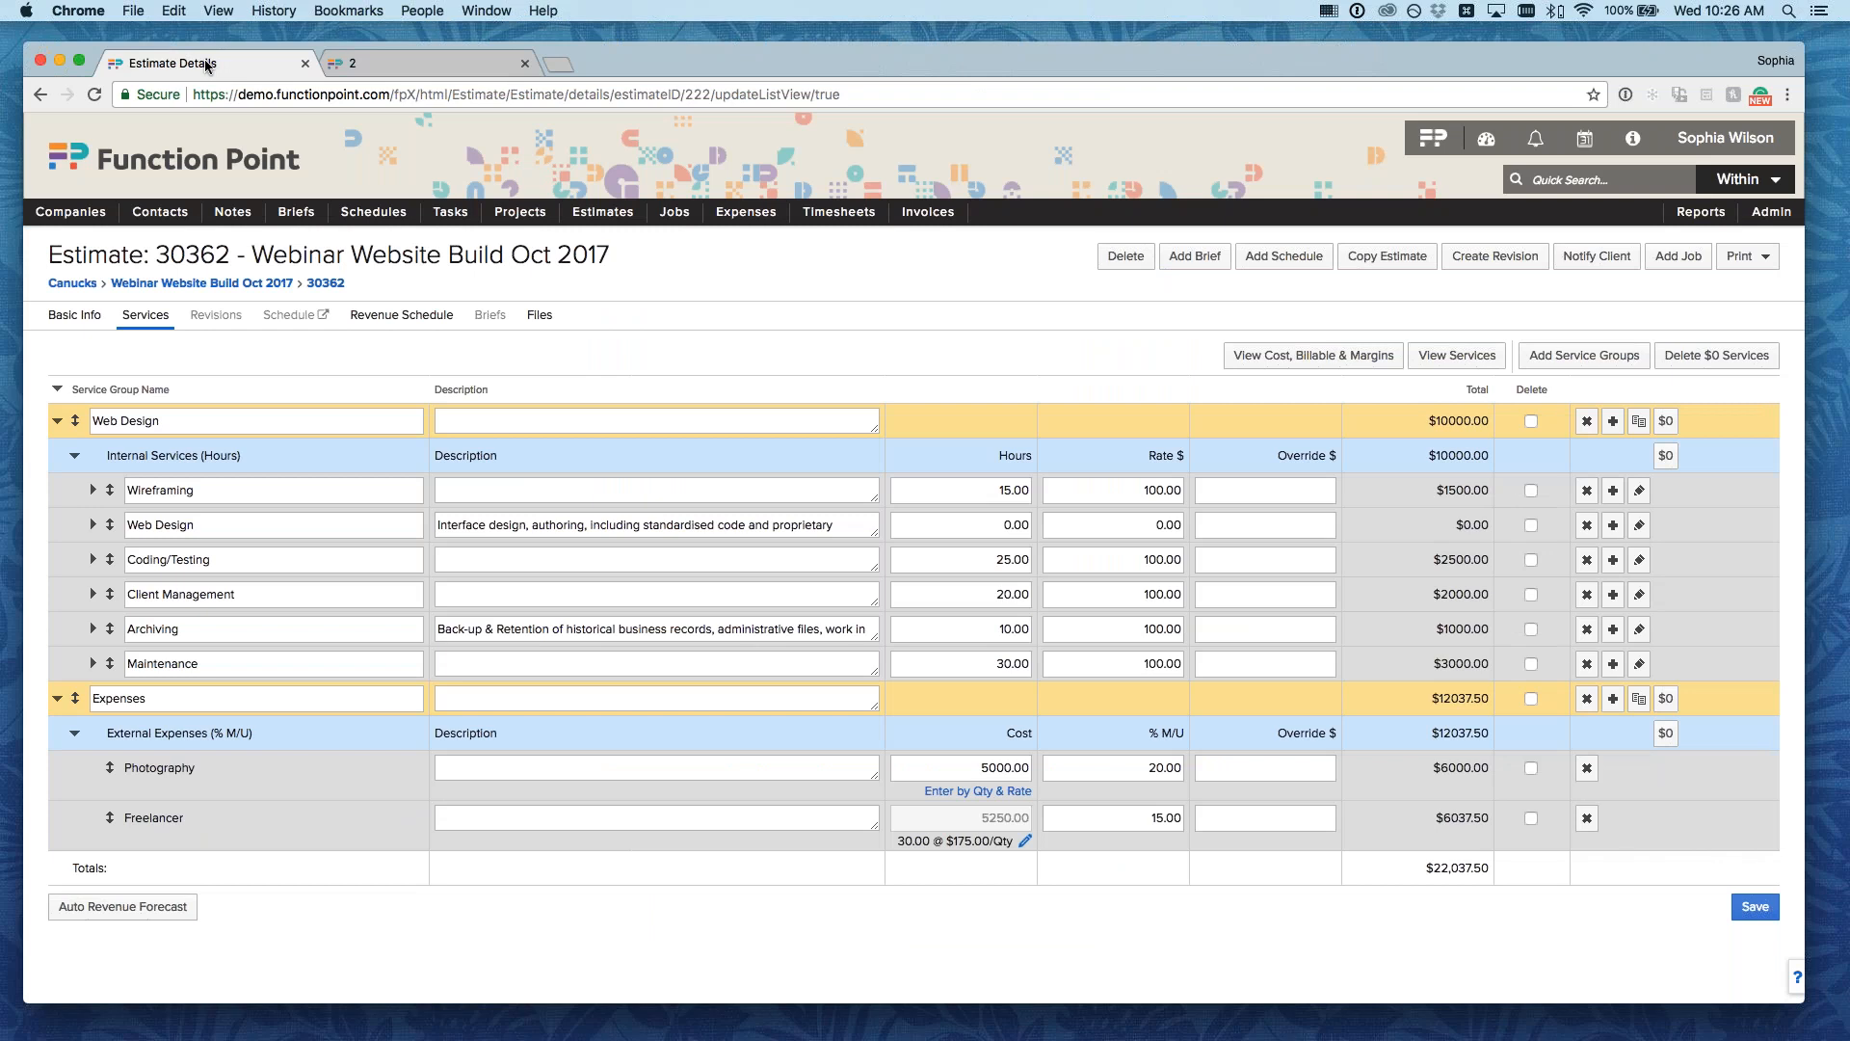
drag(149, 697, 91, 697)
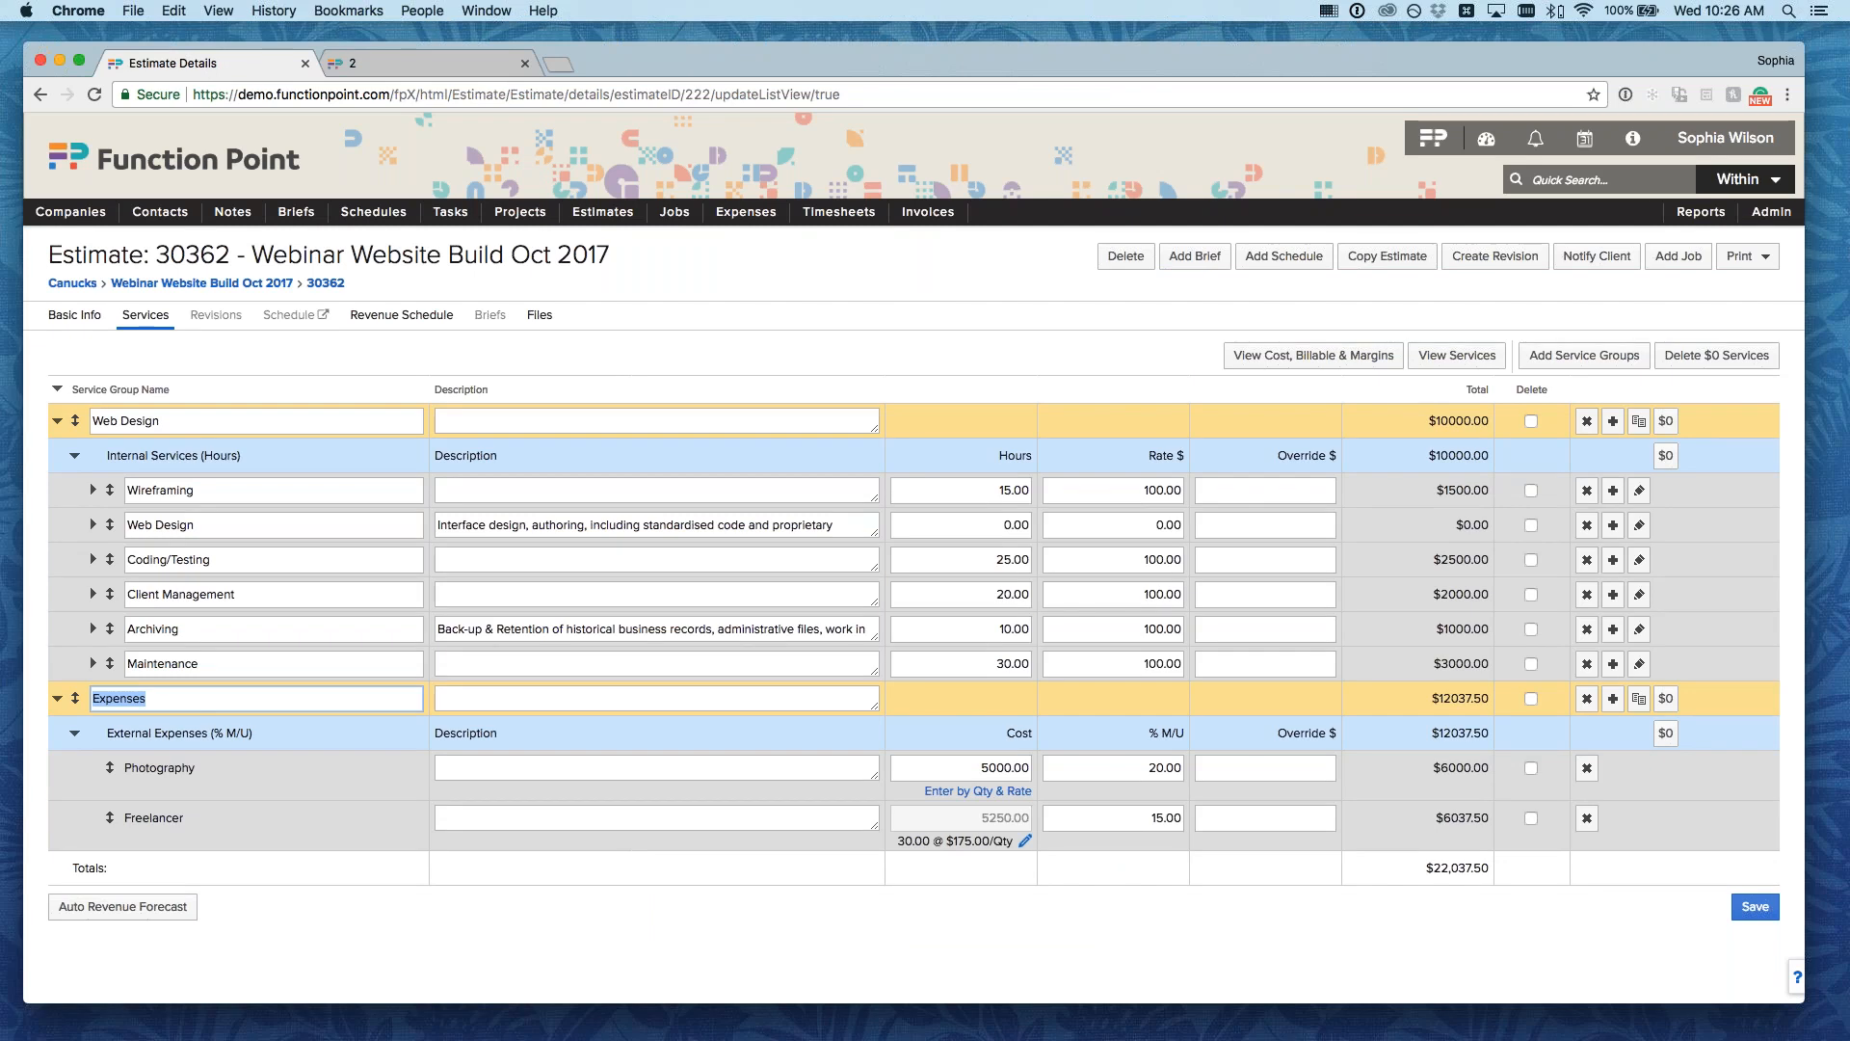
text(Web developmen)
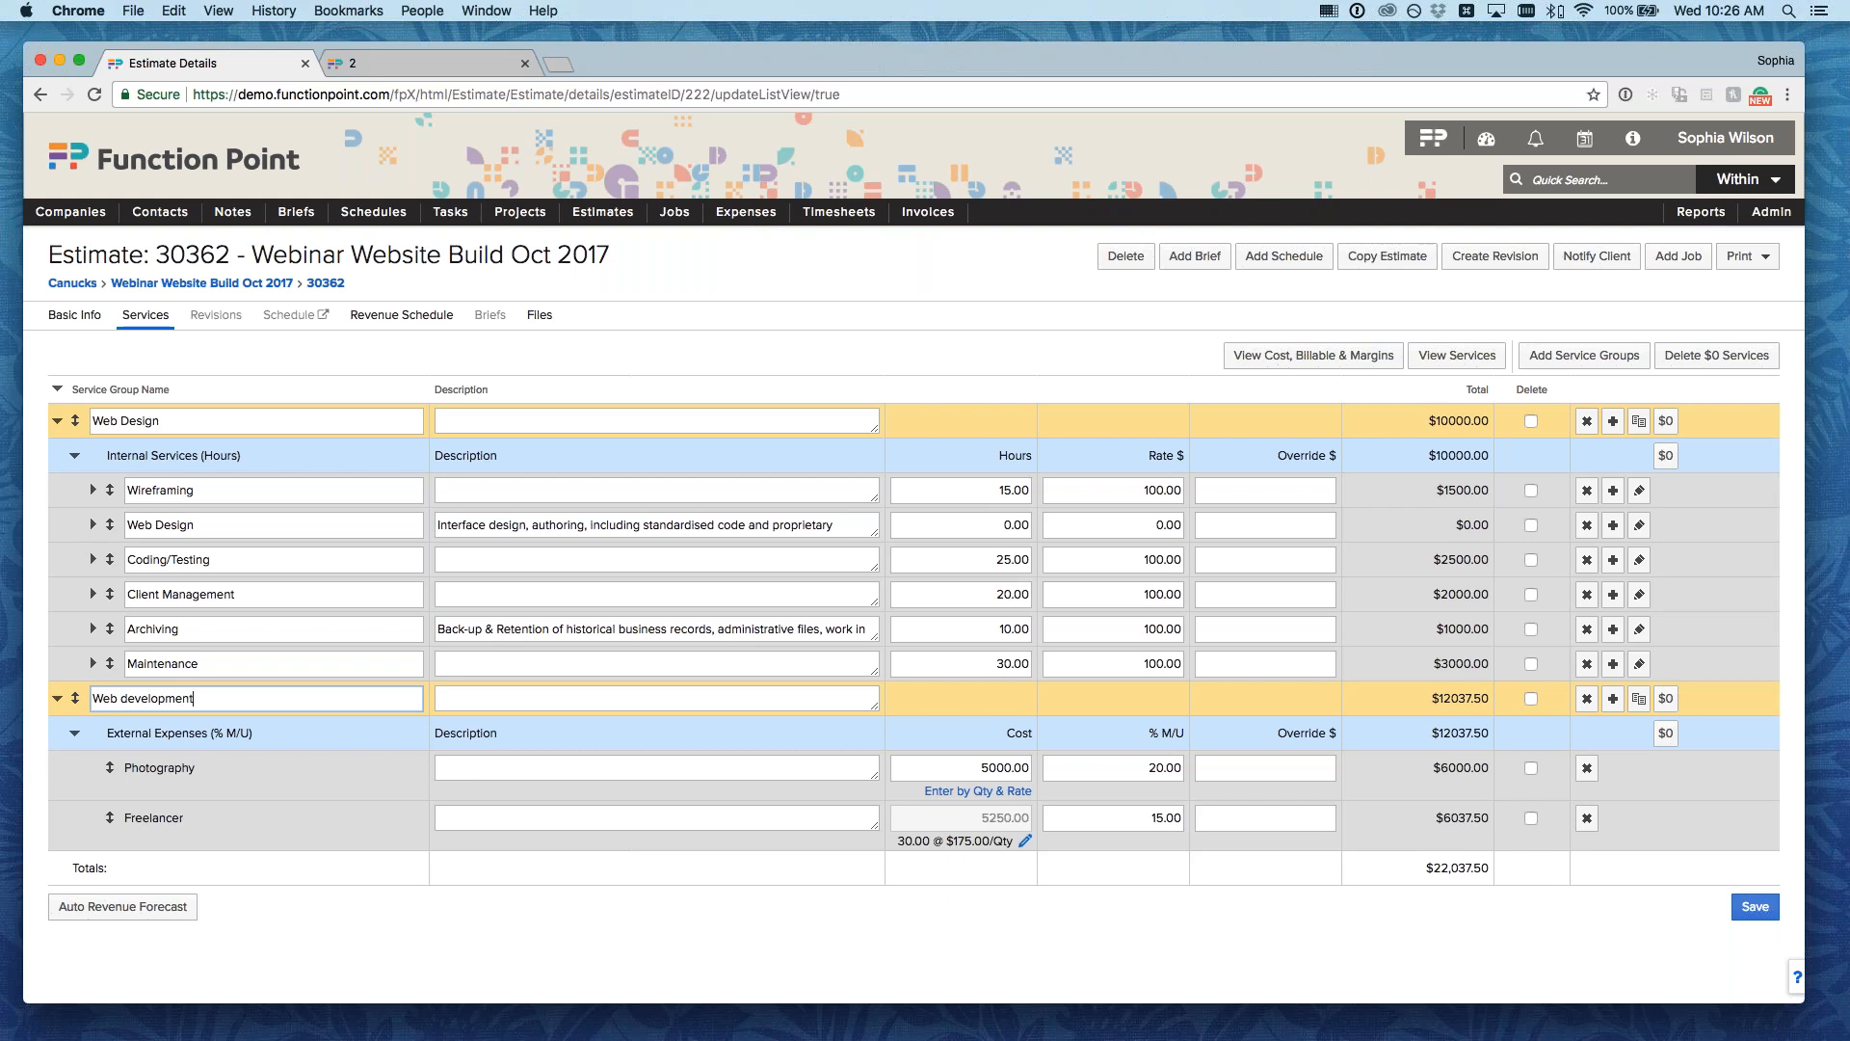
text(t)
click(350, 912)
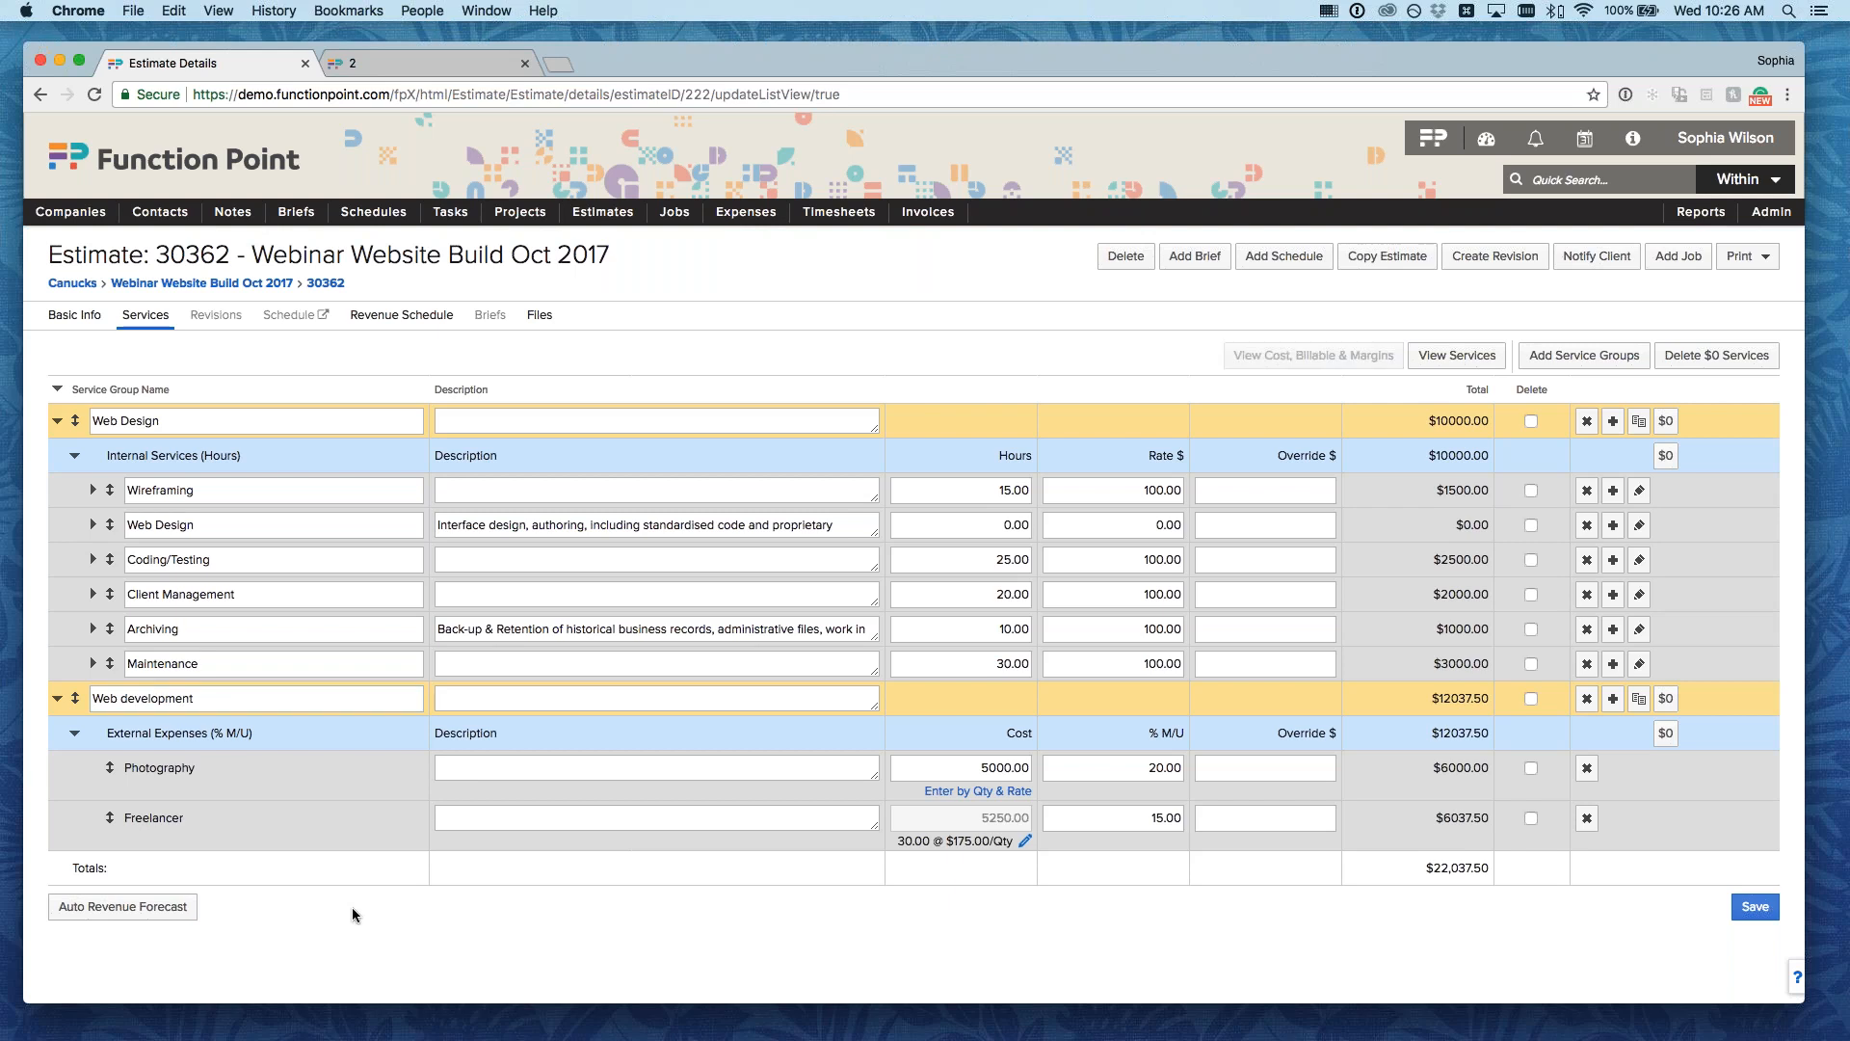
click(123, 698)
key(BackSpace)
text(D)
click(509, 857)
click(1755, 905)
- Open the Simple Estimate printout again, check its service group names and close the extra printout tab
click(1746, 255)
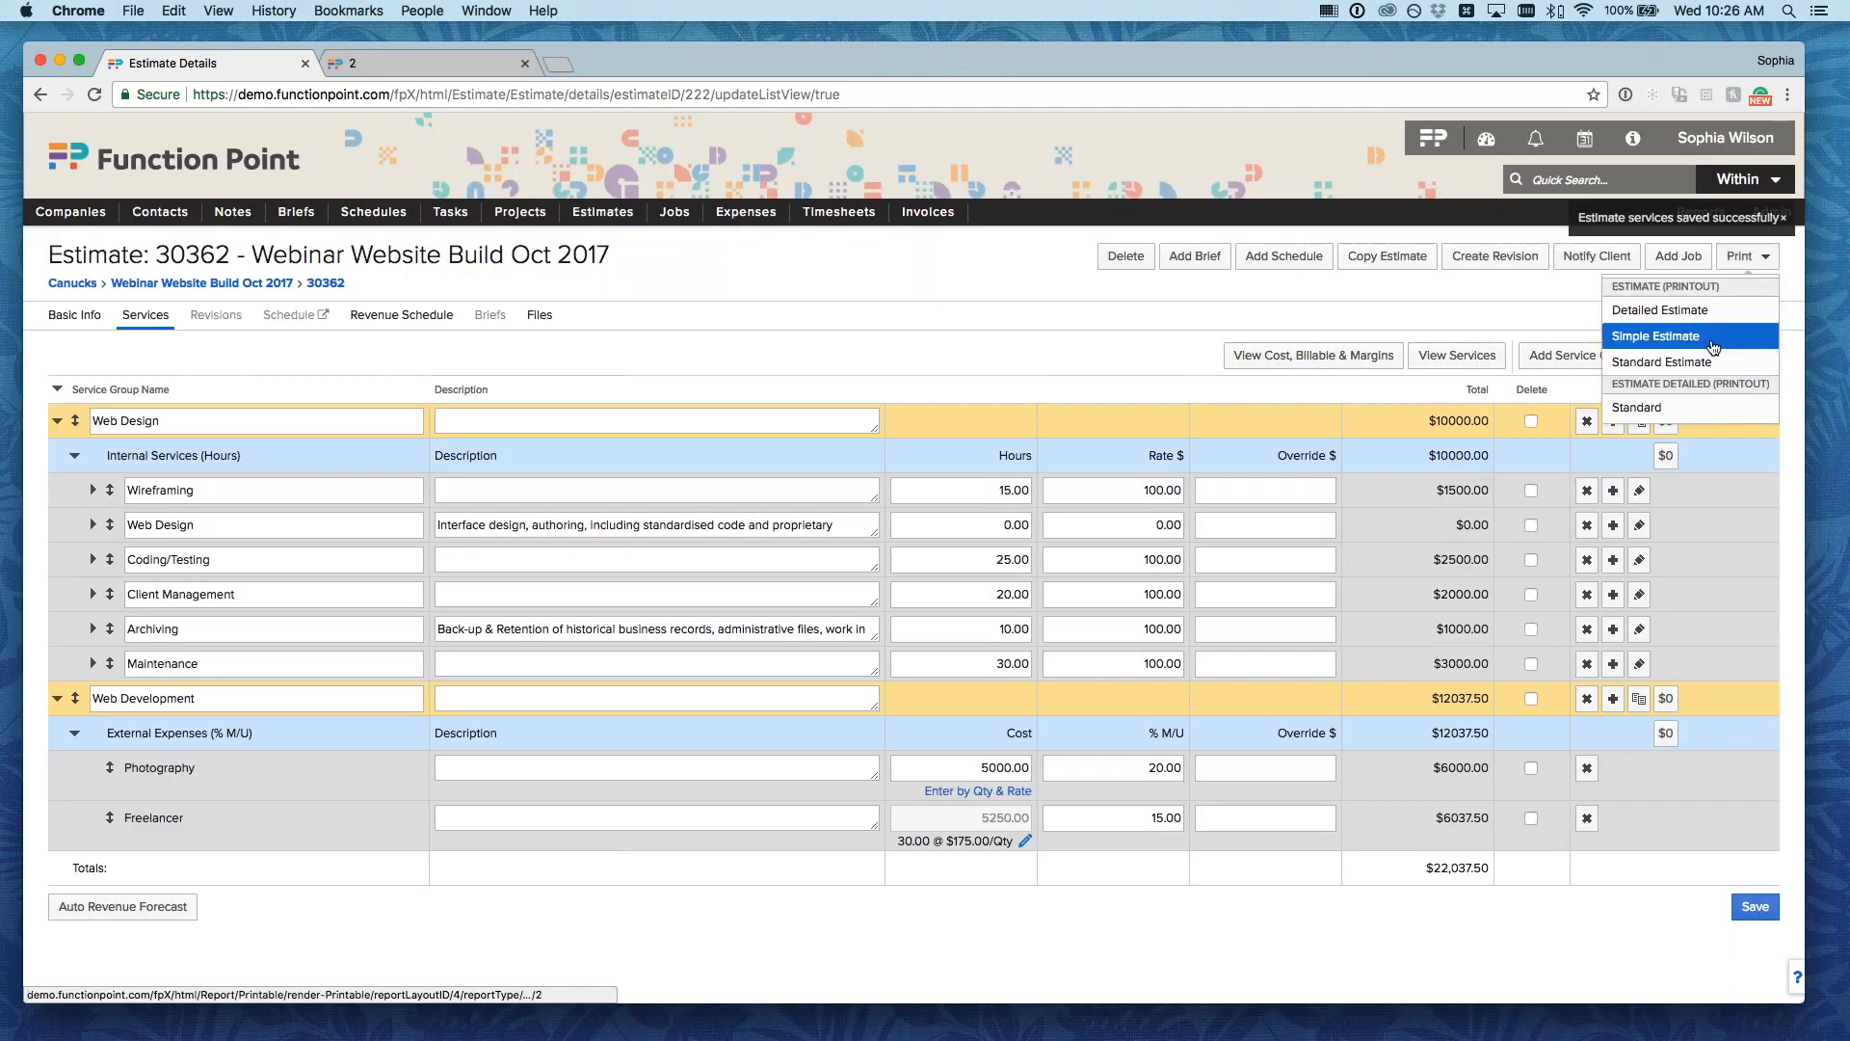
click(1713, 338)
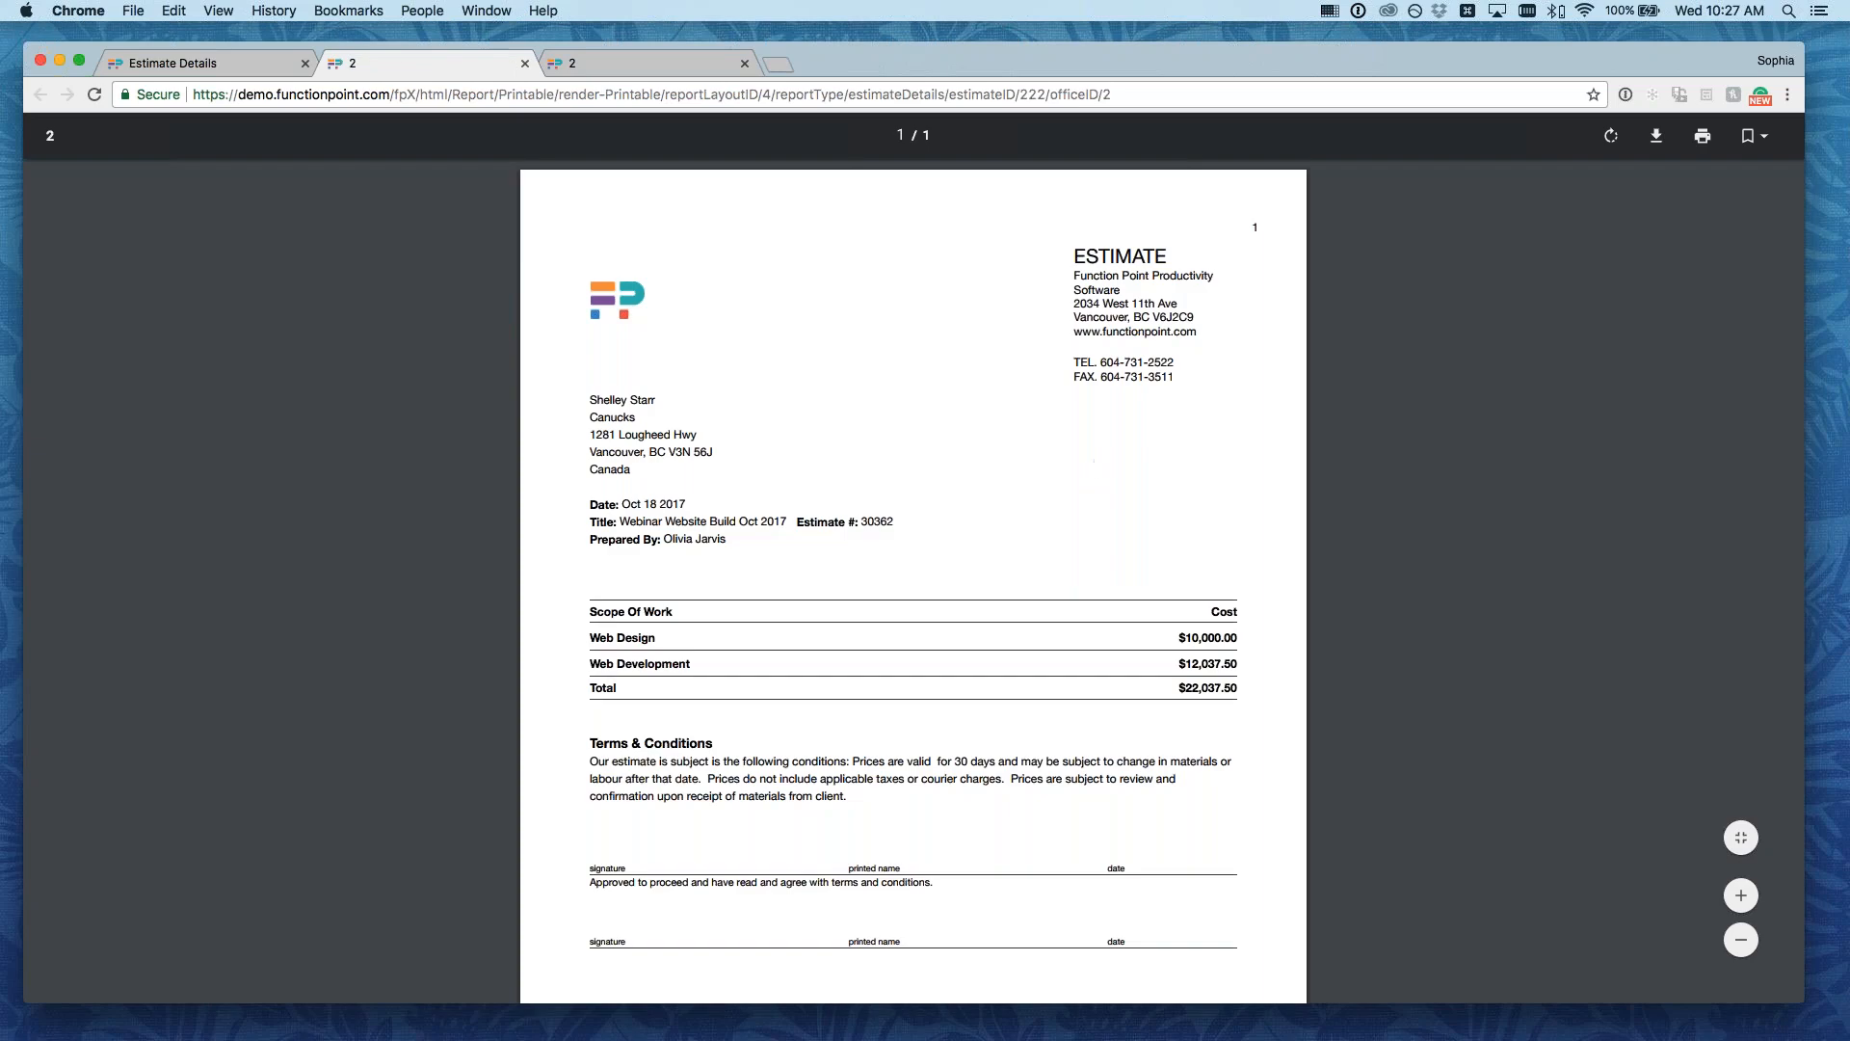
drag(584, 641, 735, 667)
click(735, 668)
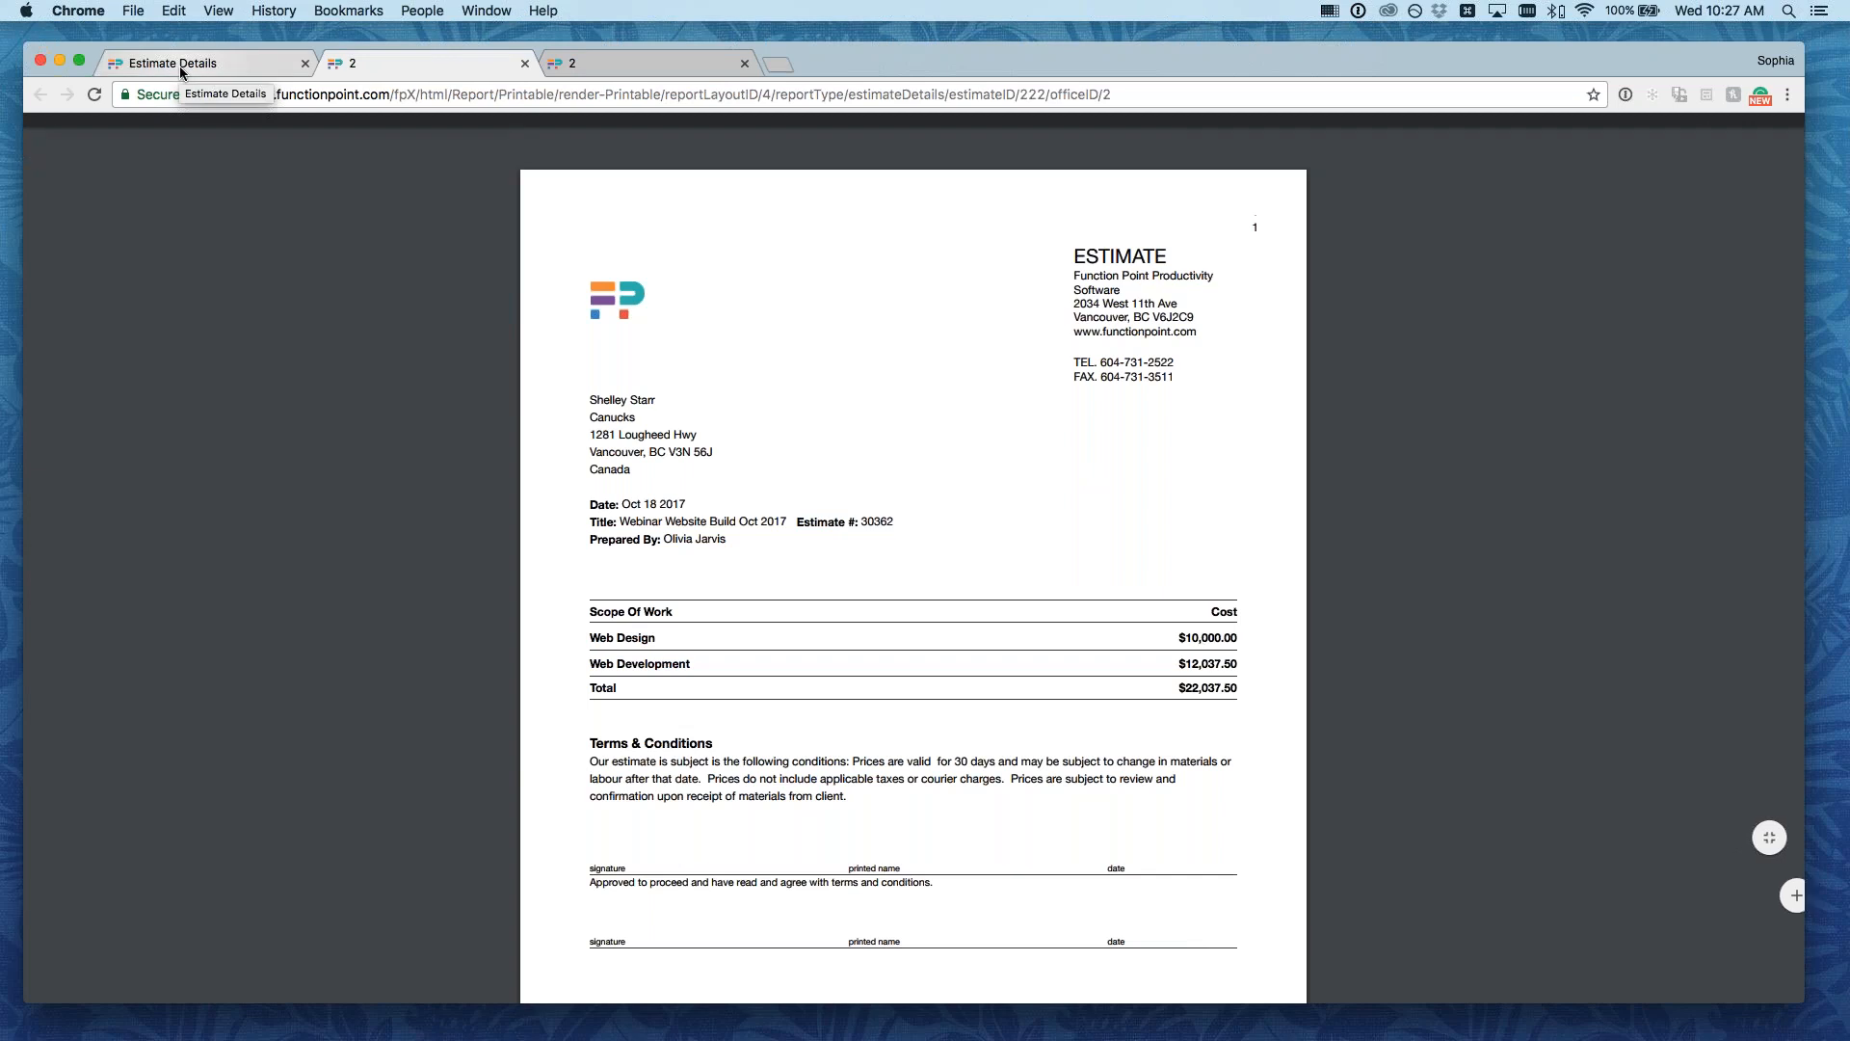
click(744, 62)
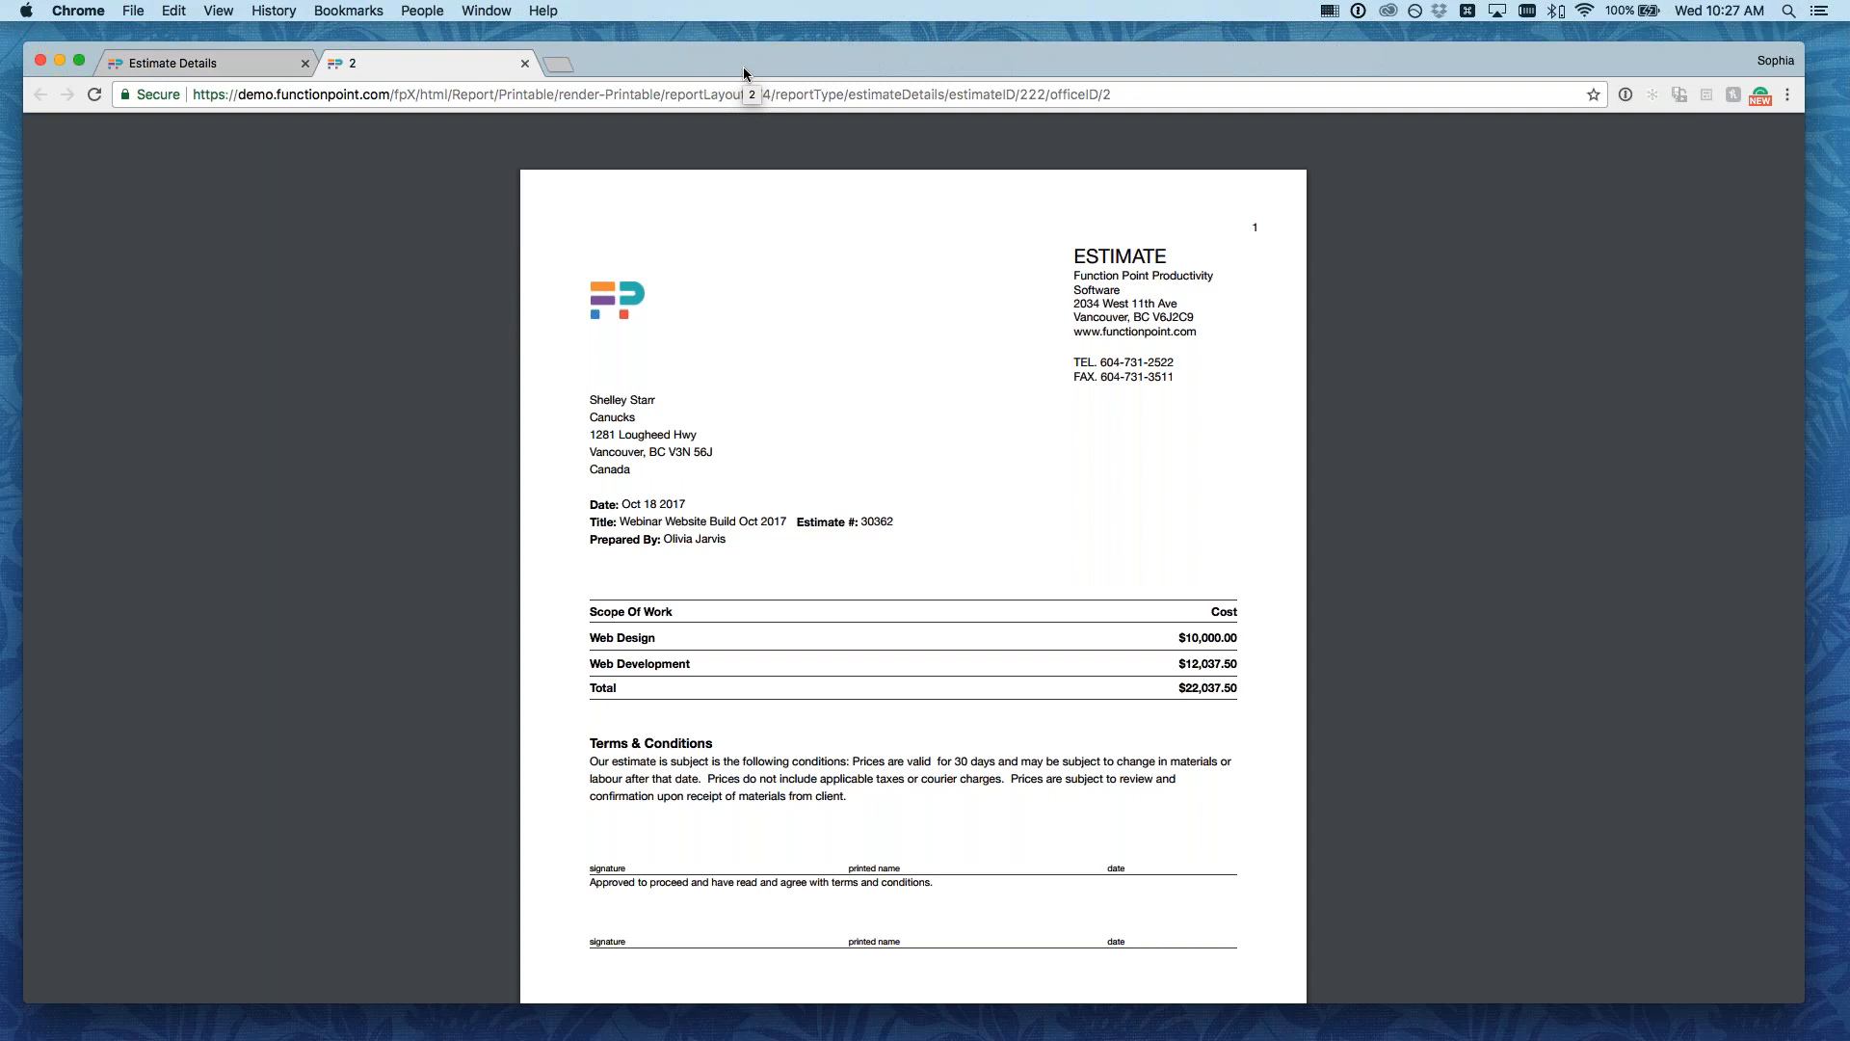
- Open the Standard Estimate printout of the estimate
click(194, 60)
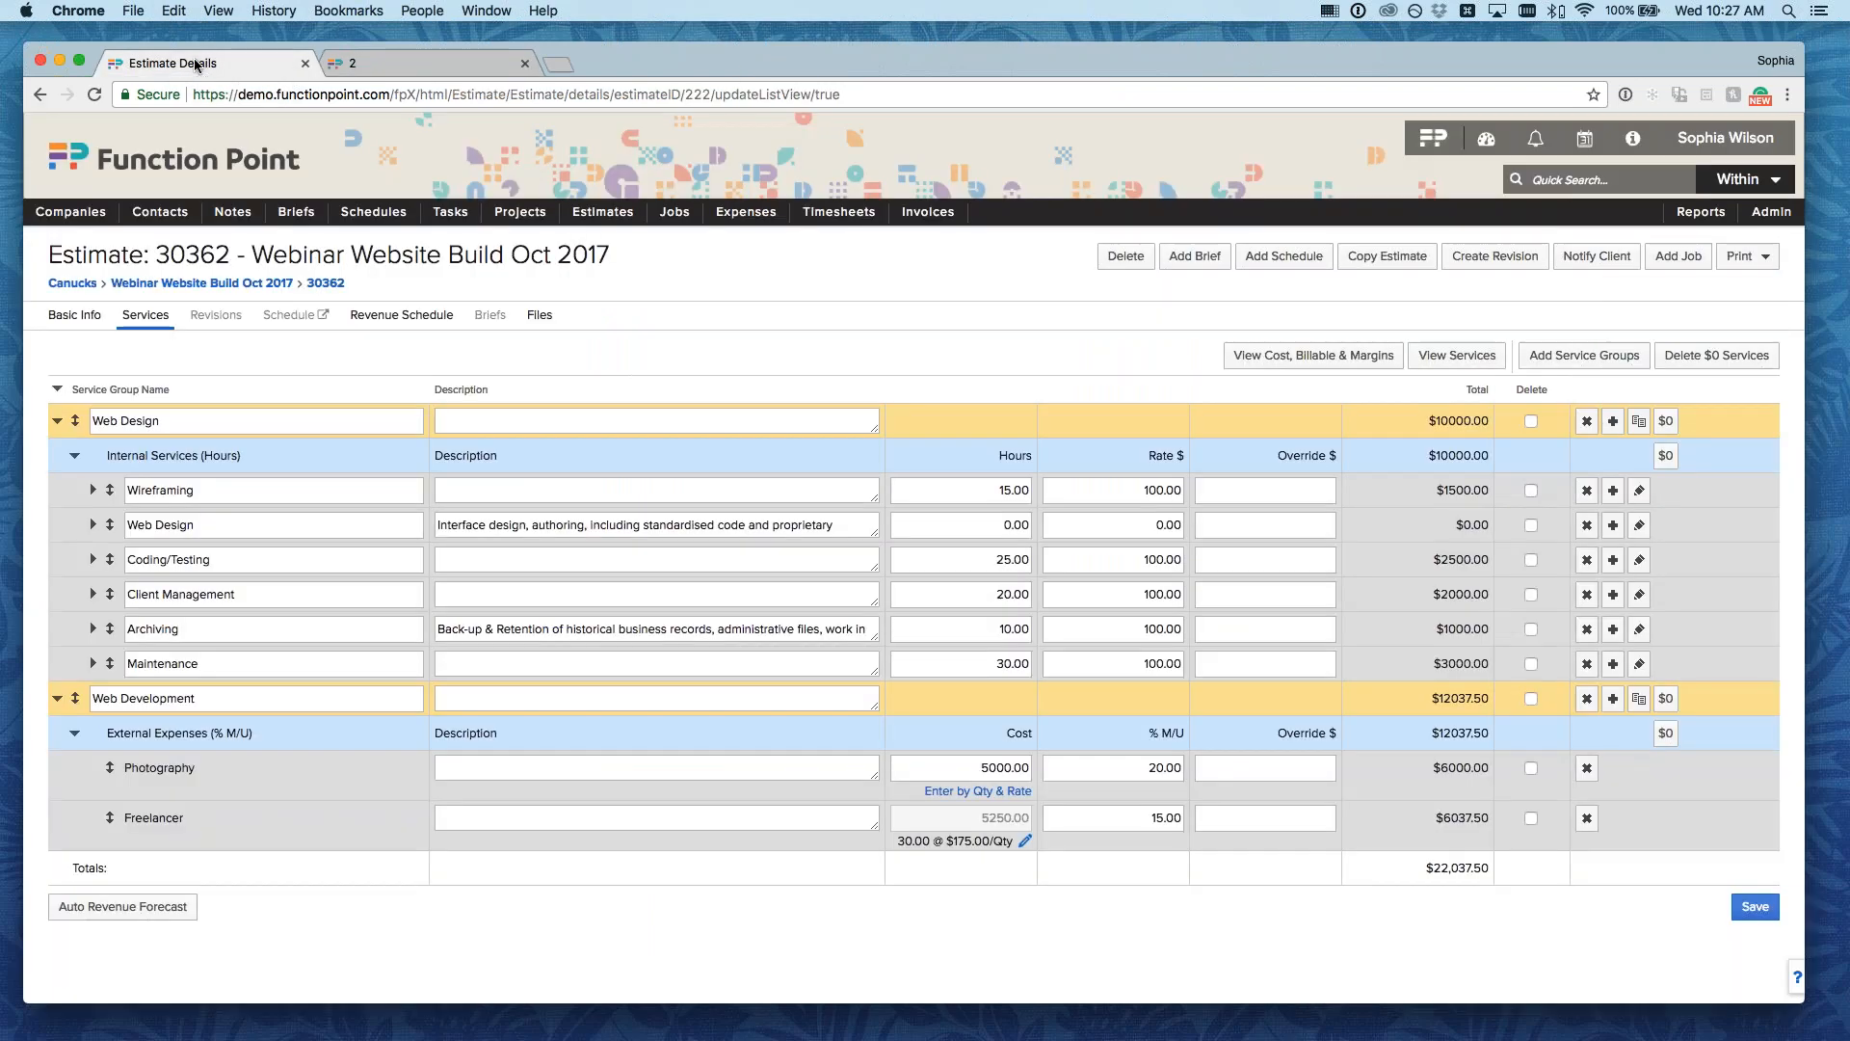
click(1743, 258)
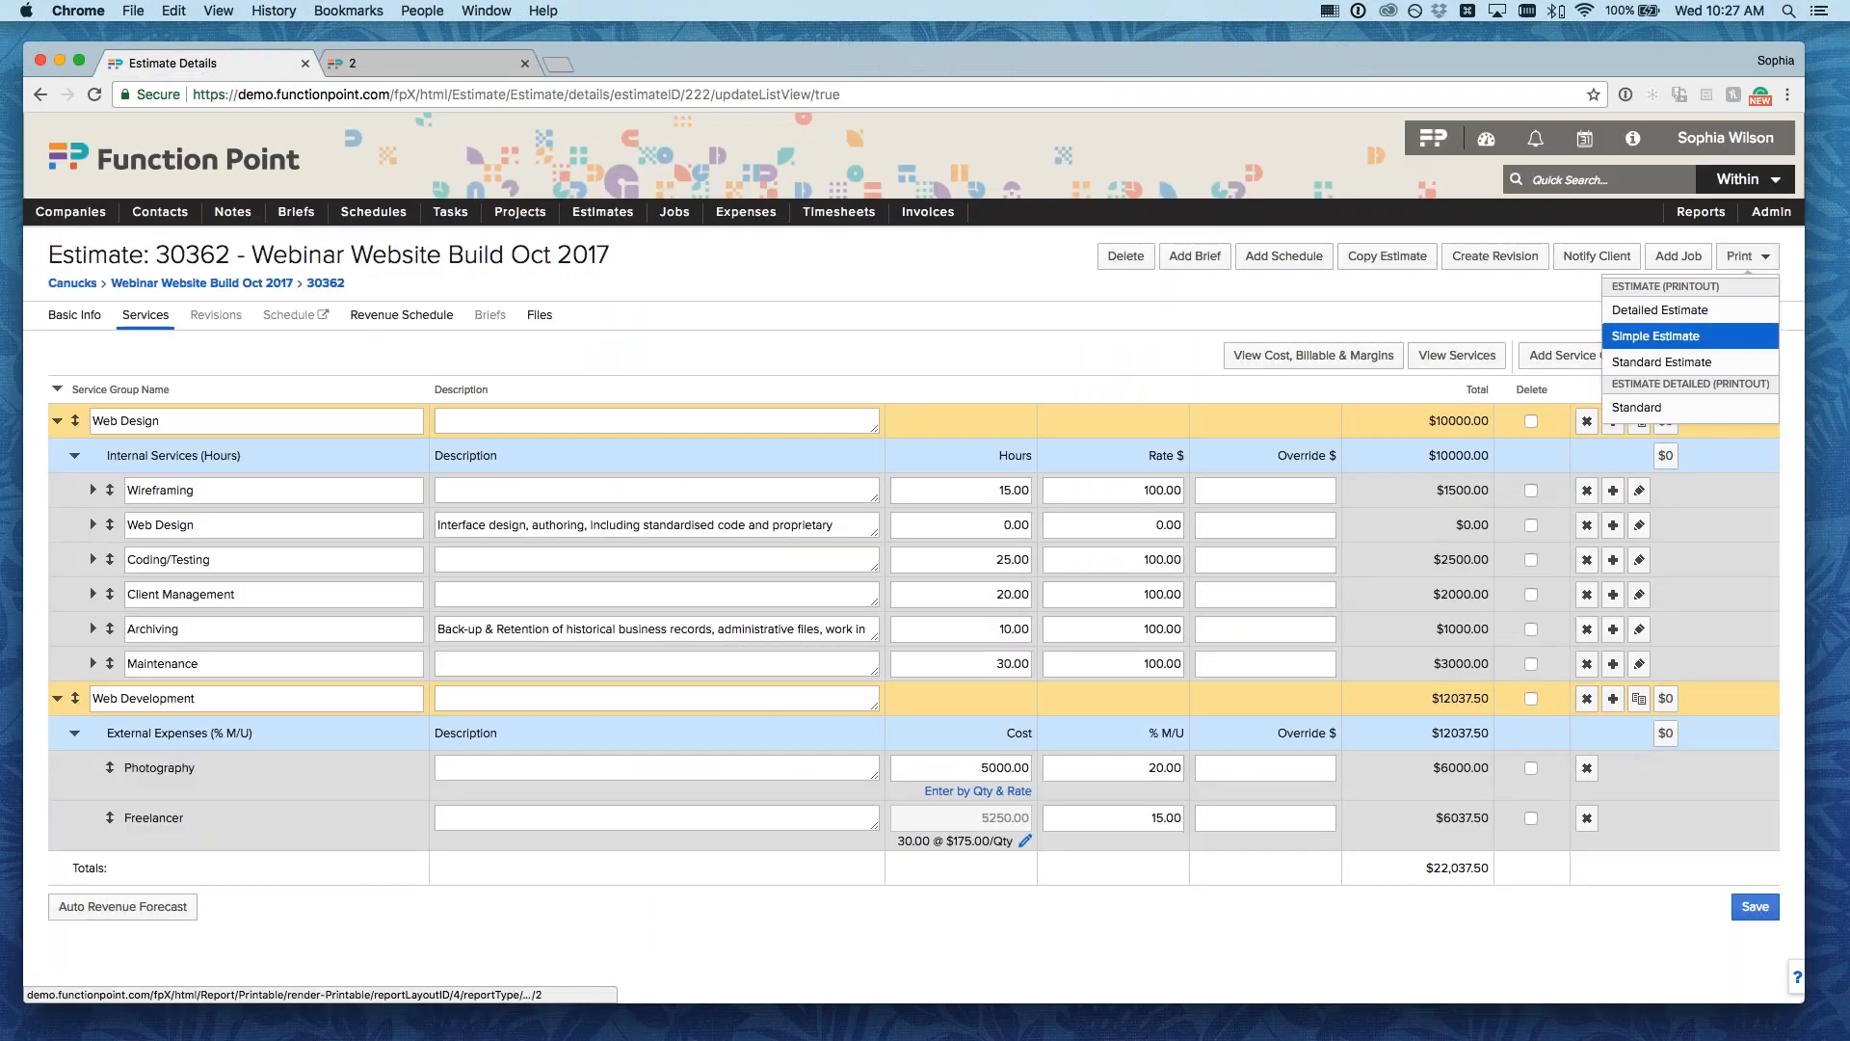
click(1666, 370)
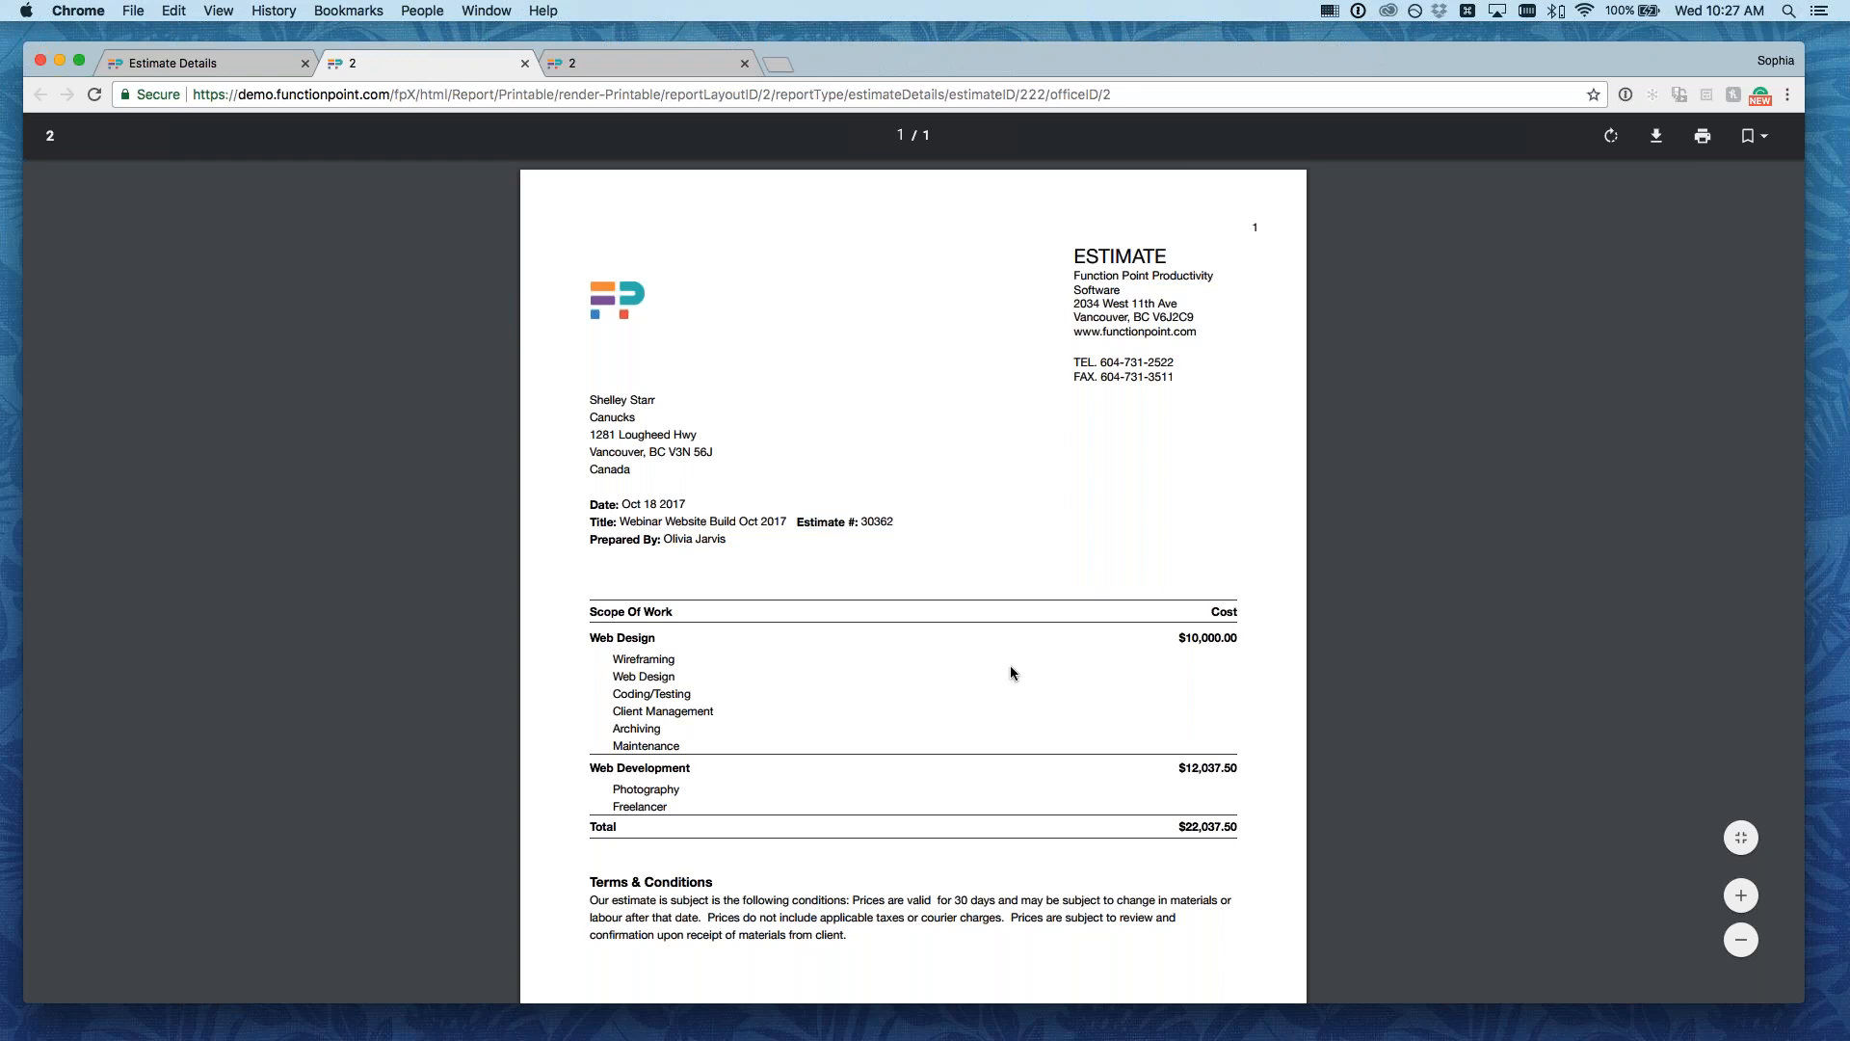
- Review the services and cost listed under Web Design in the printout, and close both printout tabs
scroll(899, 681, down, 3)
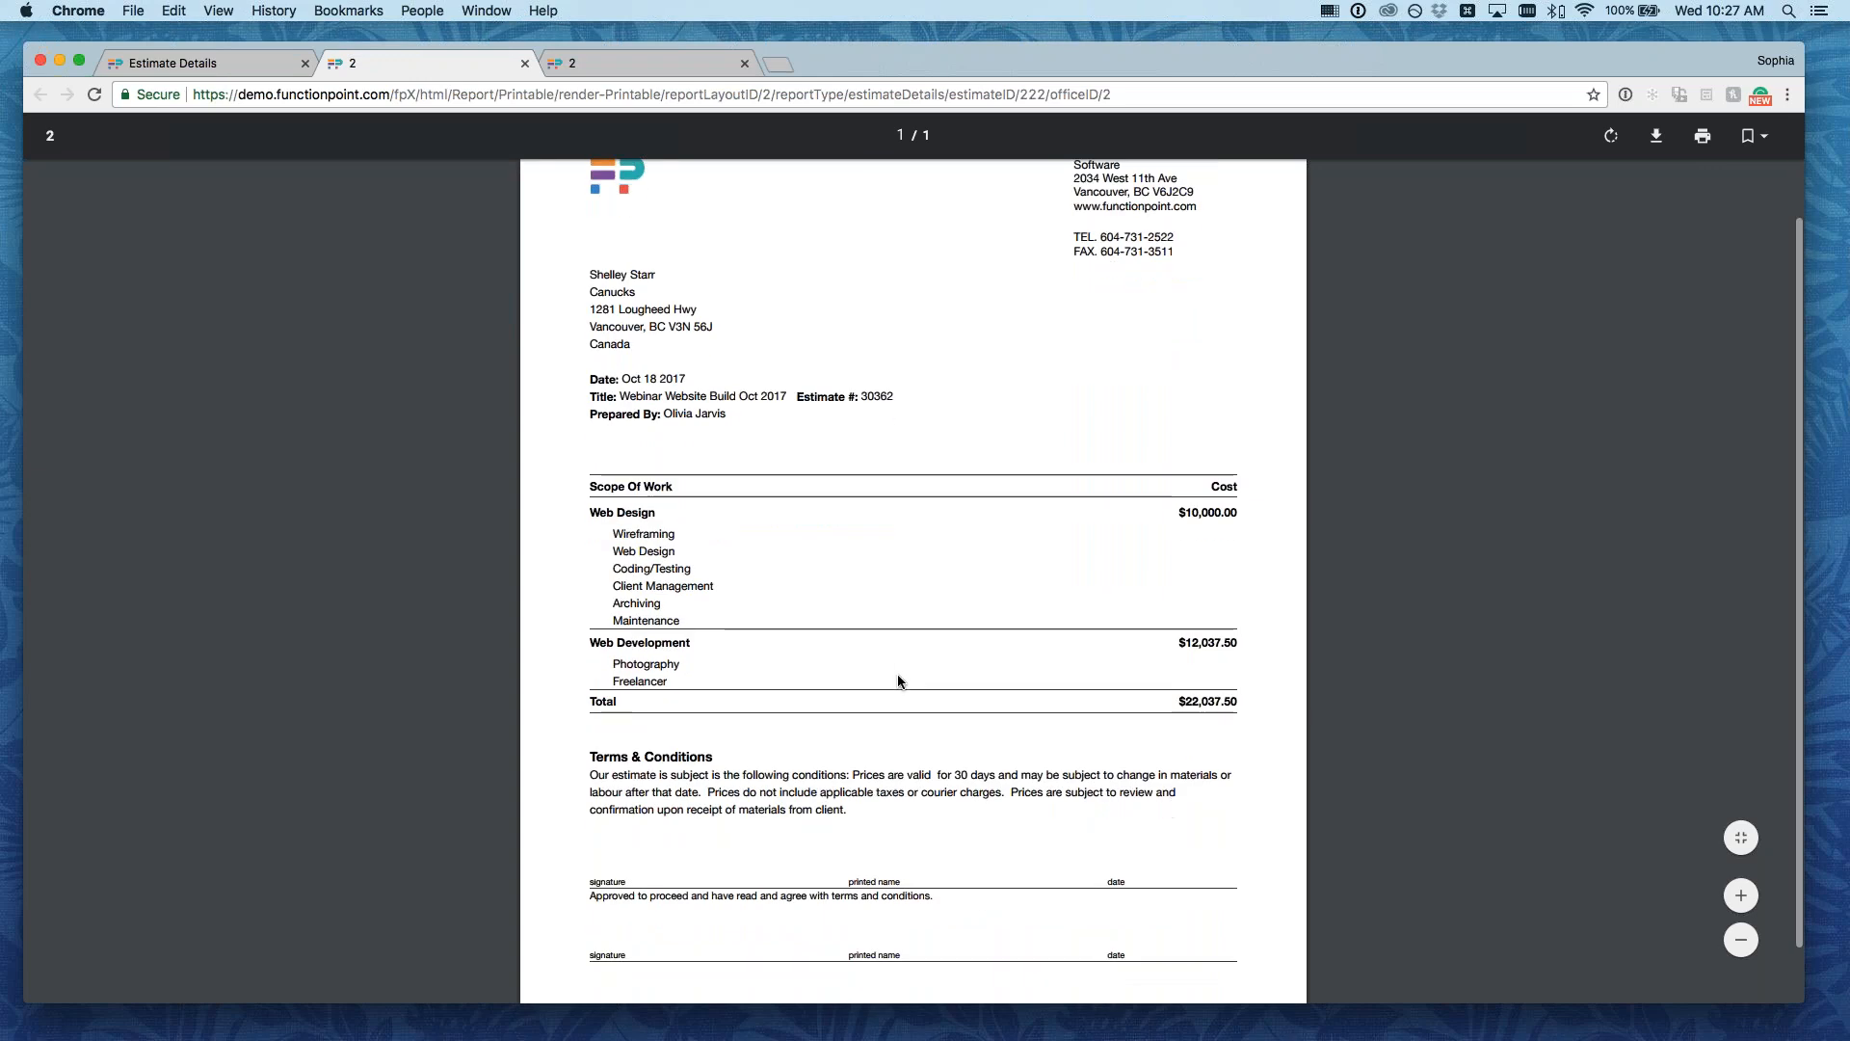
drag(602, 518, 687, 622)
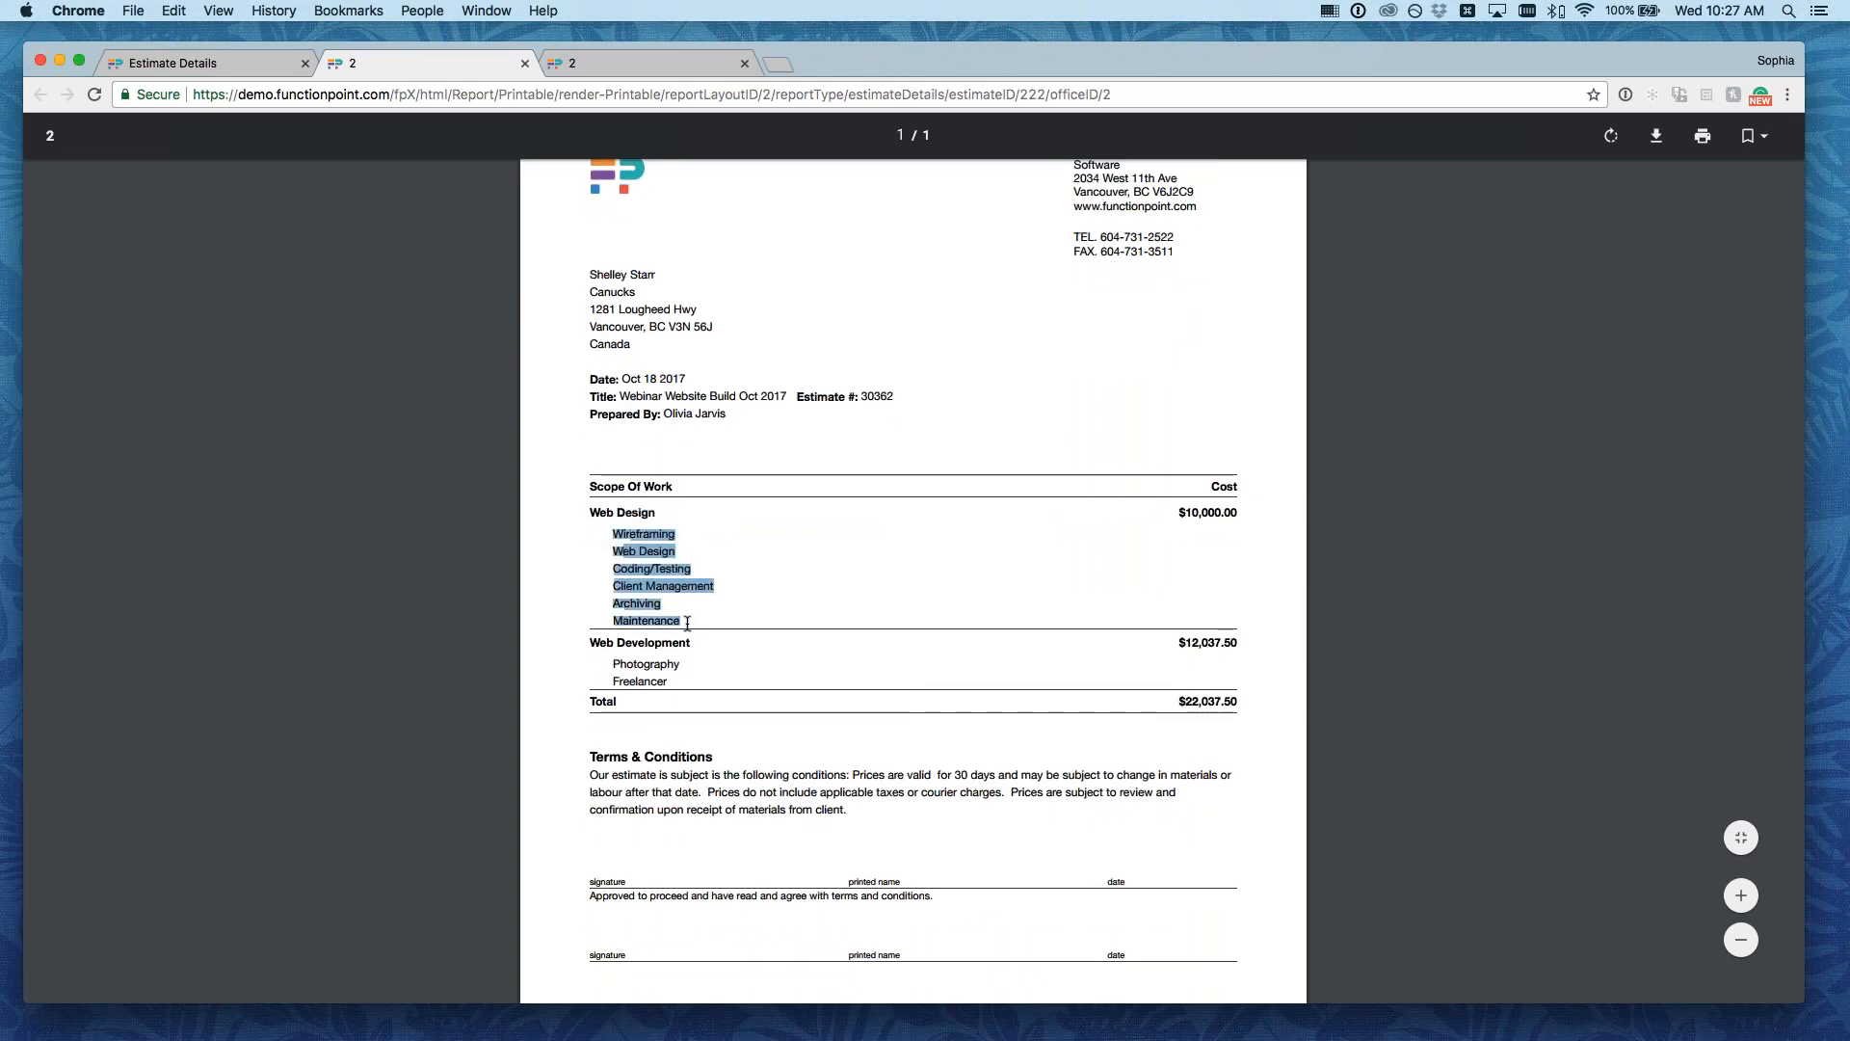
click(687, 622)
drag(1174, 513, 1247, 512)
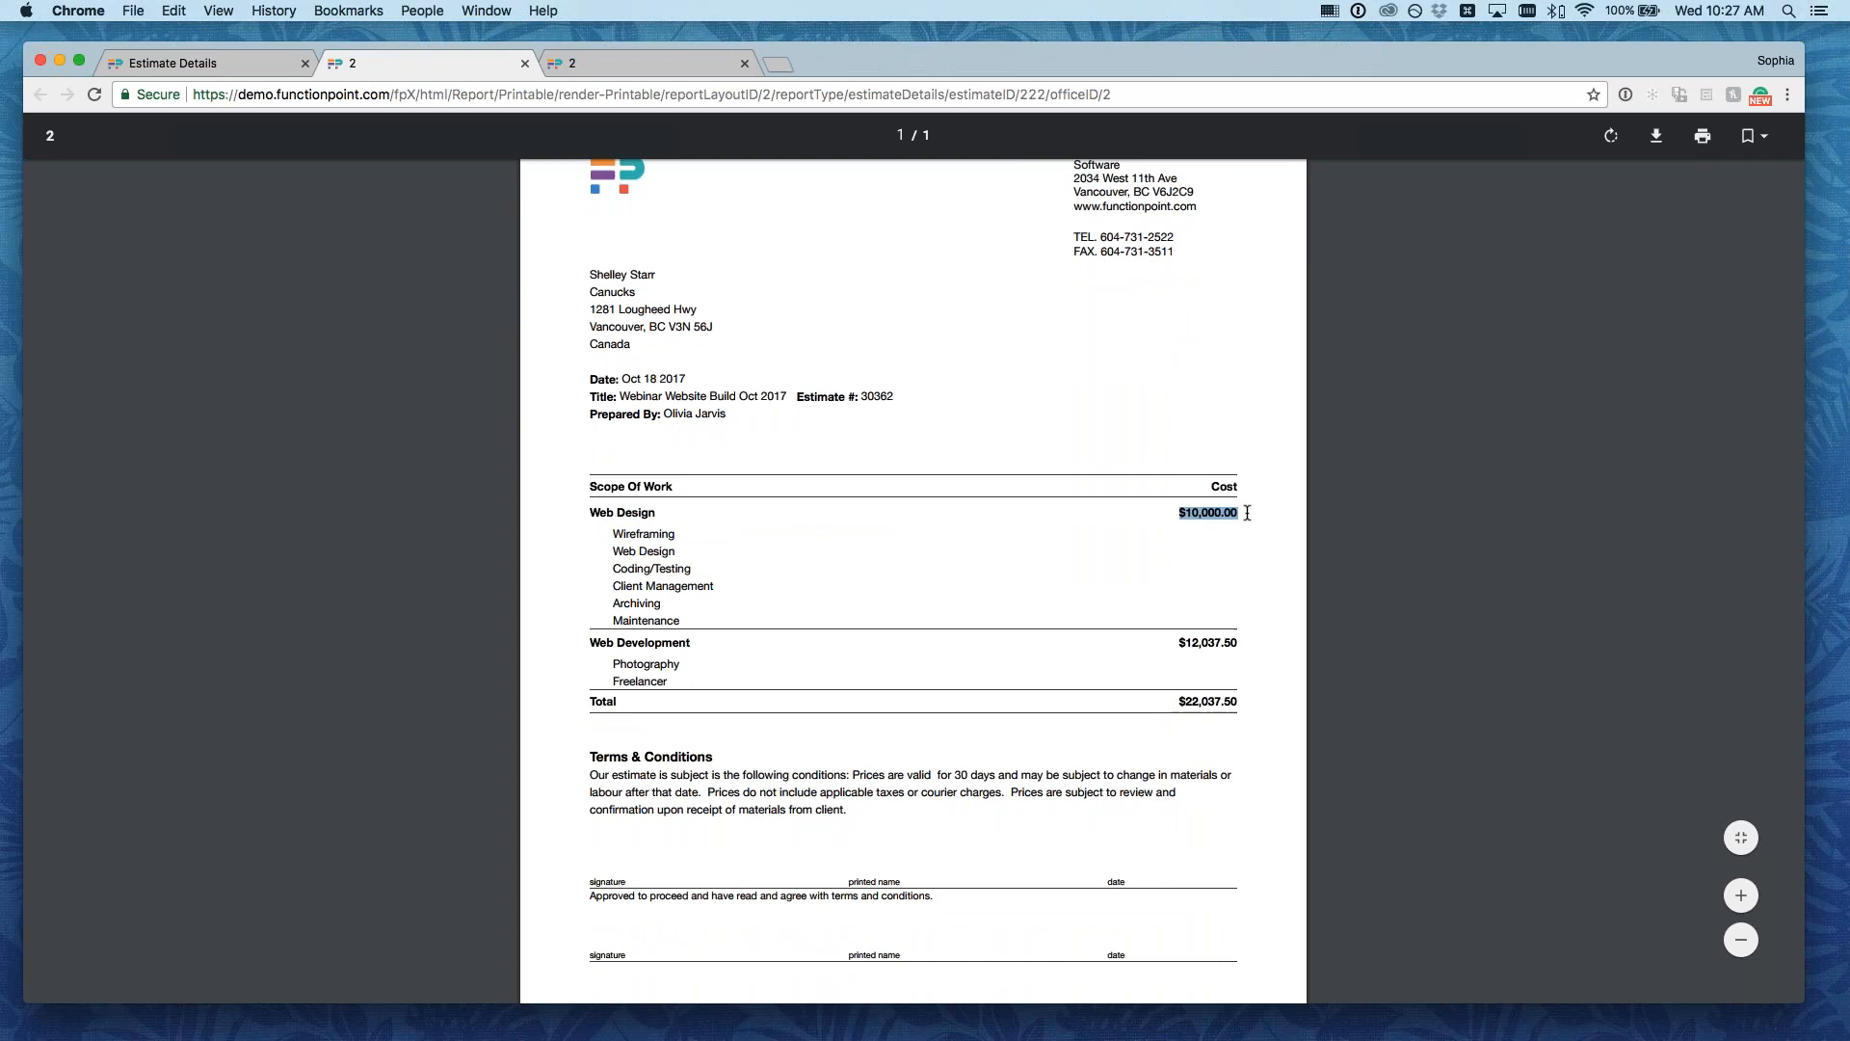
click(1249, 510)
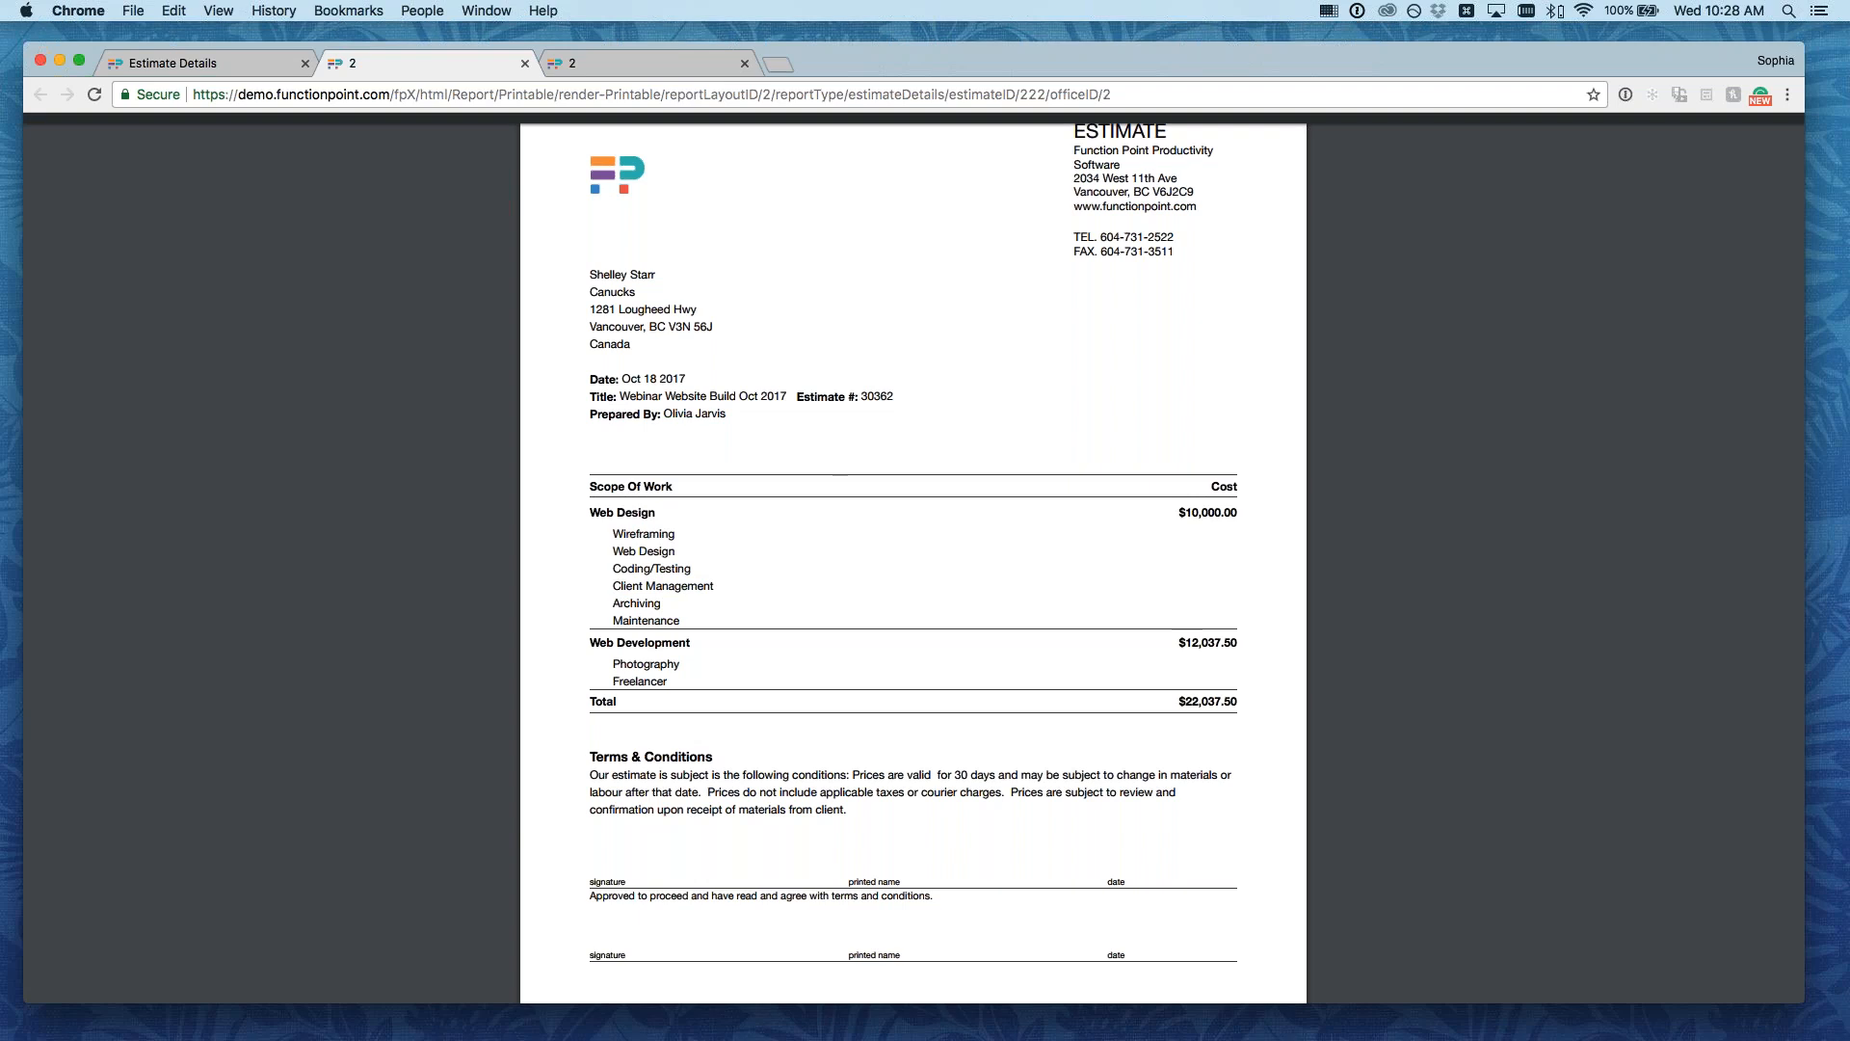
click(525, 65)
click(525, 64)
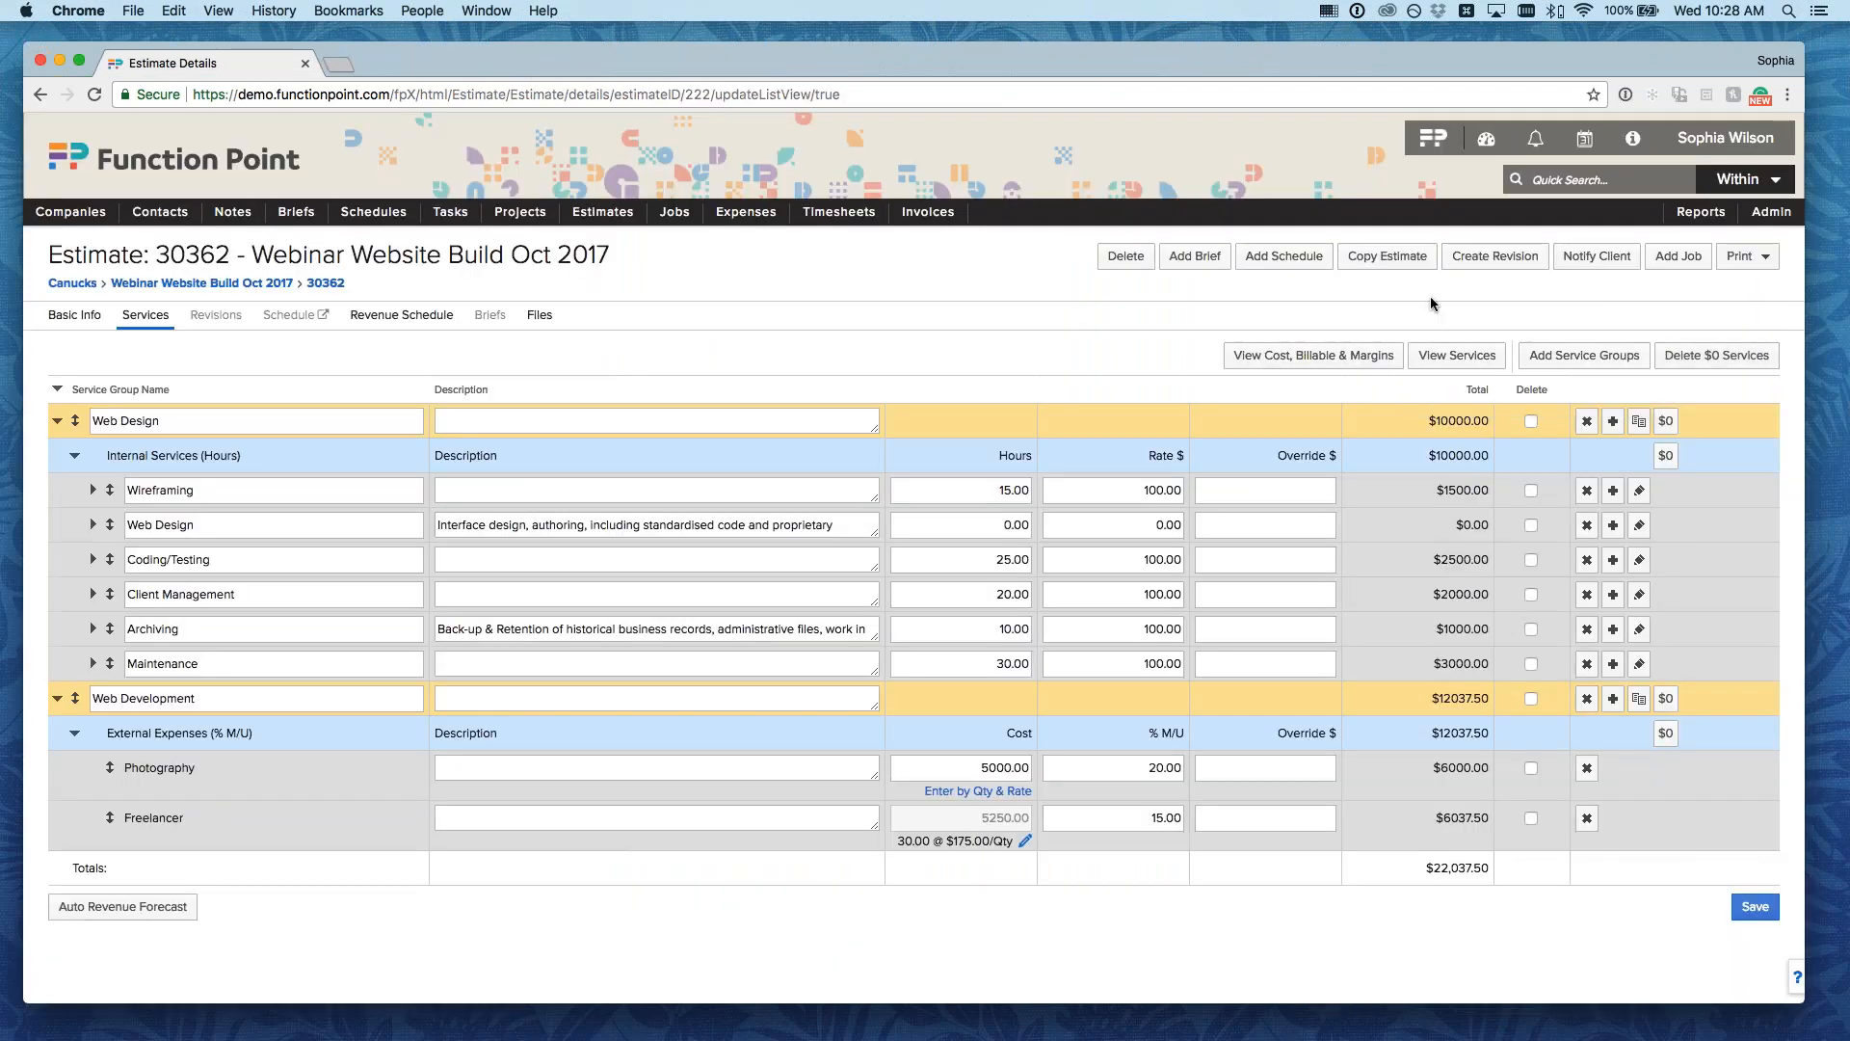
- Review the Notify Client email for the estimate and its PDF printout choices, keeping Detailed Estimate, and close it without sending
click(1598, 256)
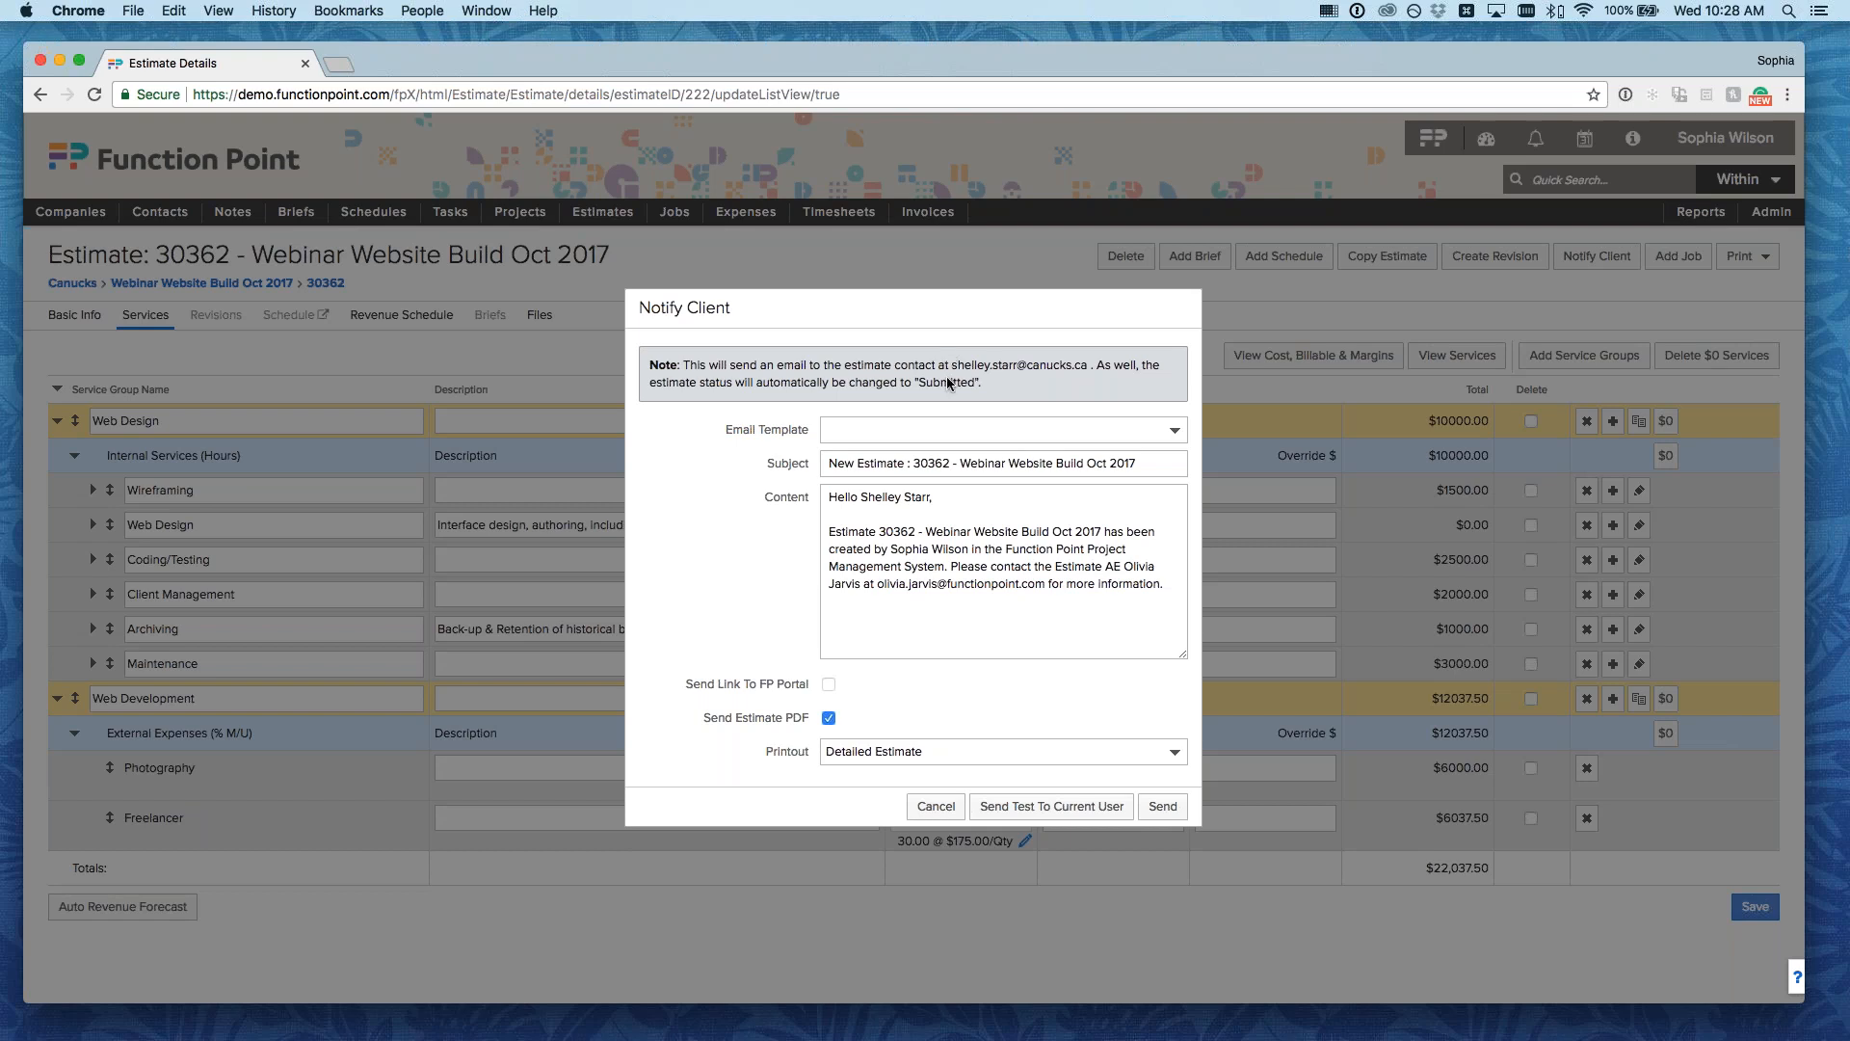
drag(952, 366, 1088, 368)
click(1087, 368)
click(898, 760)
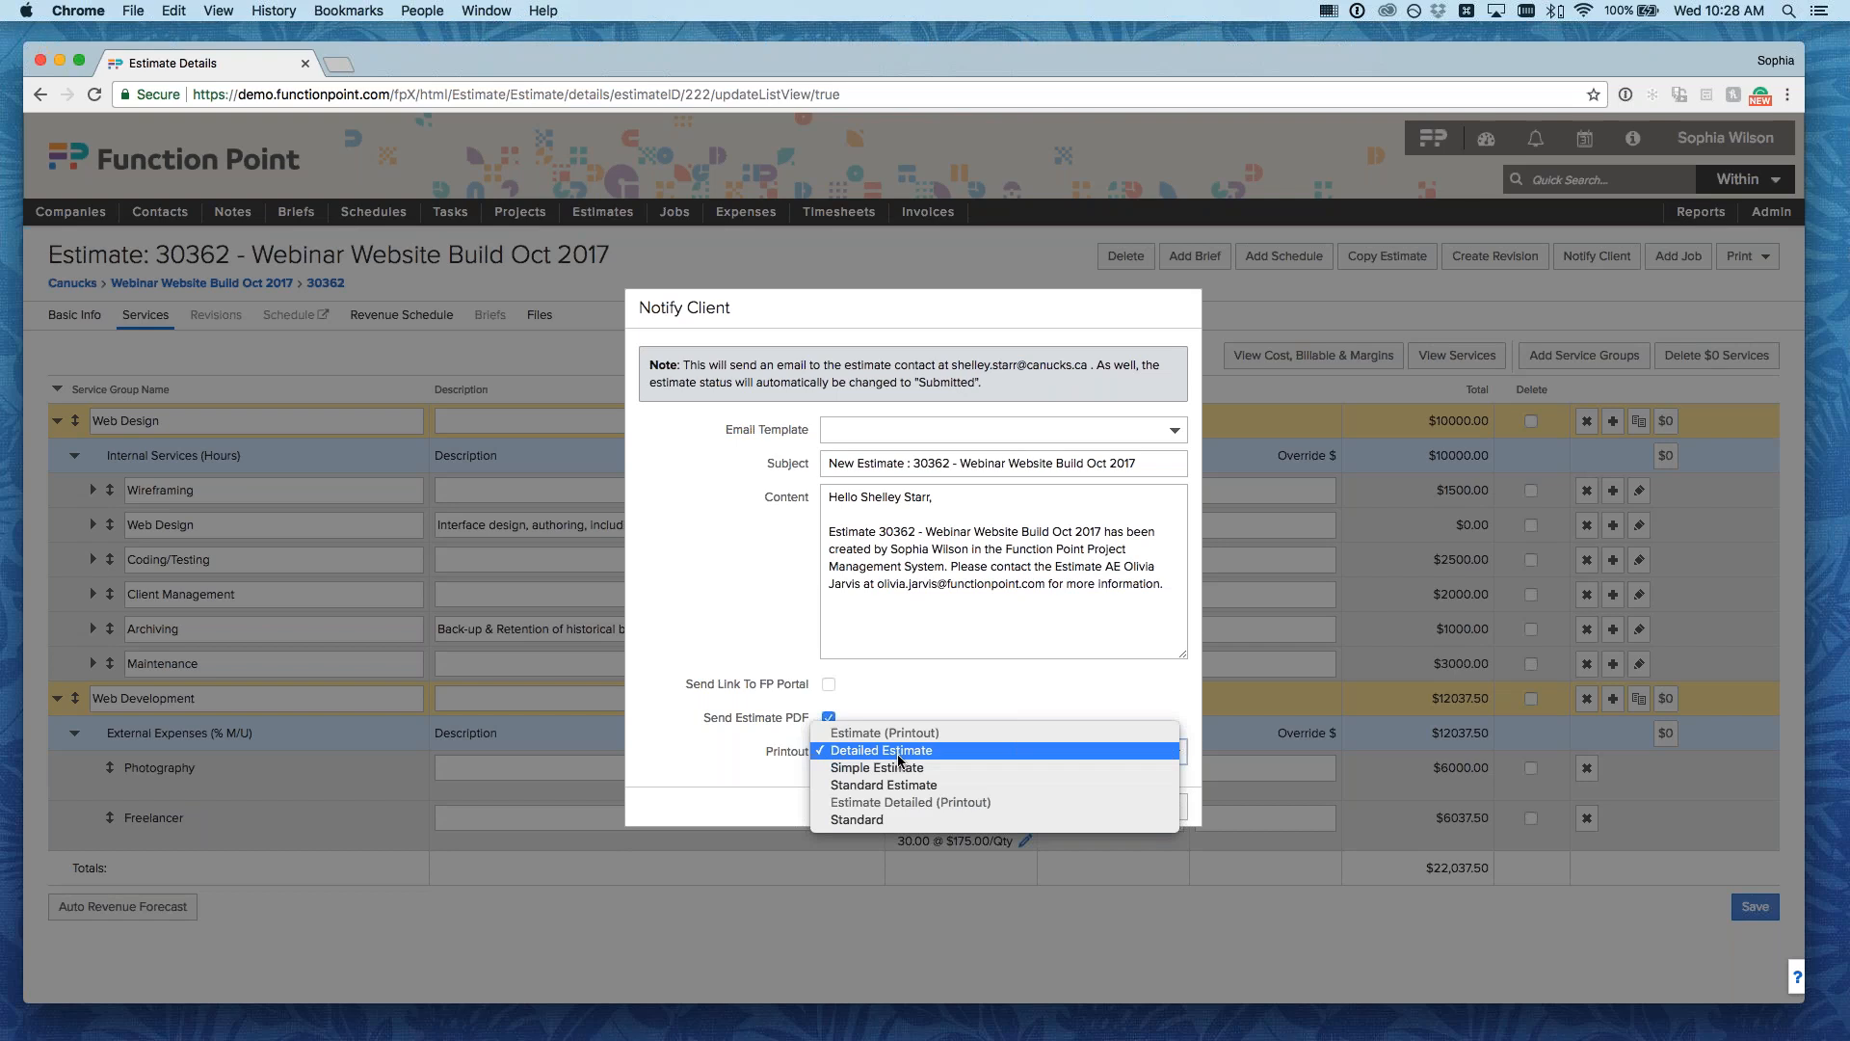
click(898, 759)
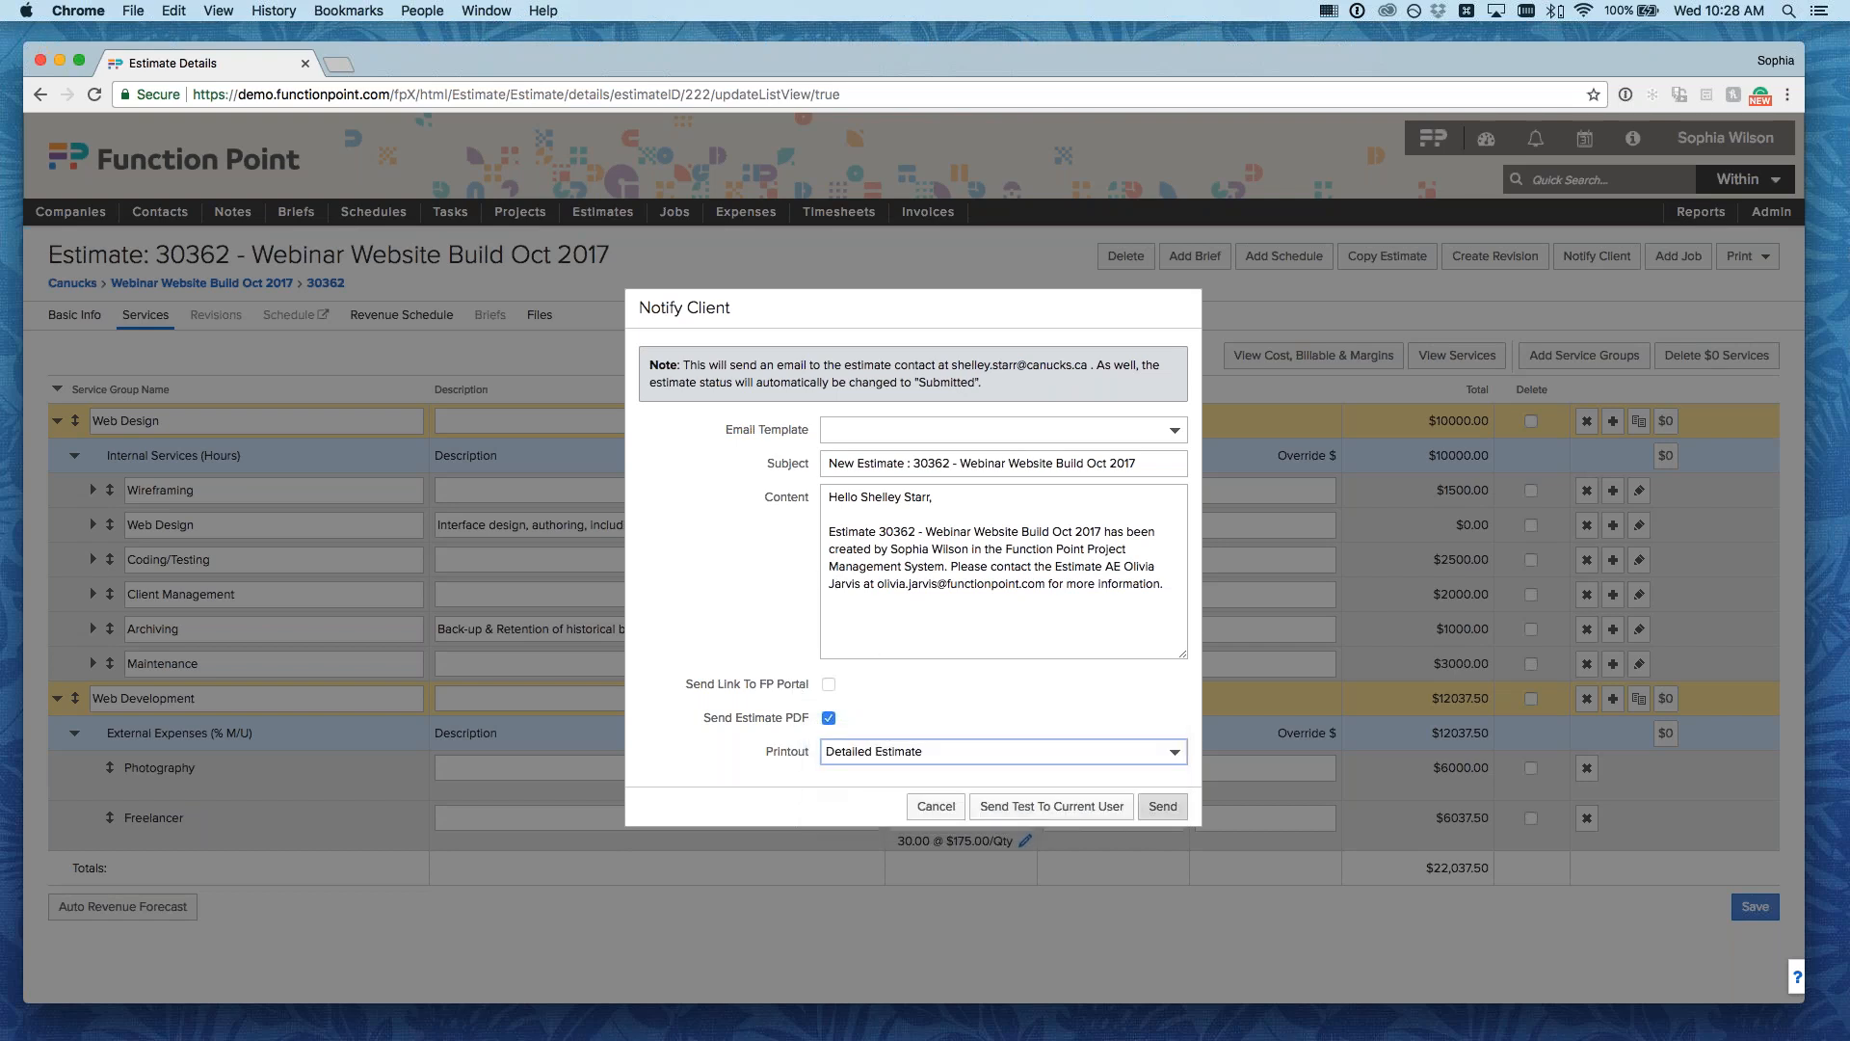
click(1172, 806)
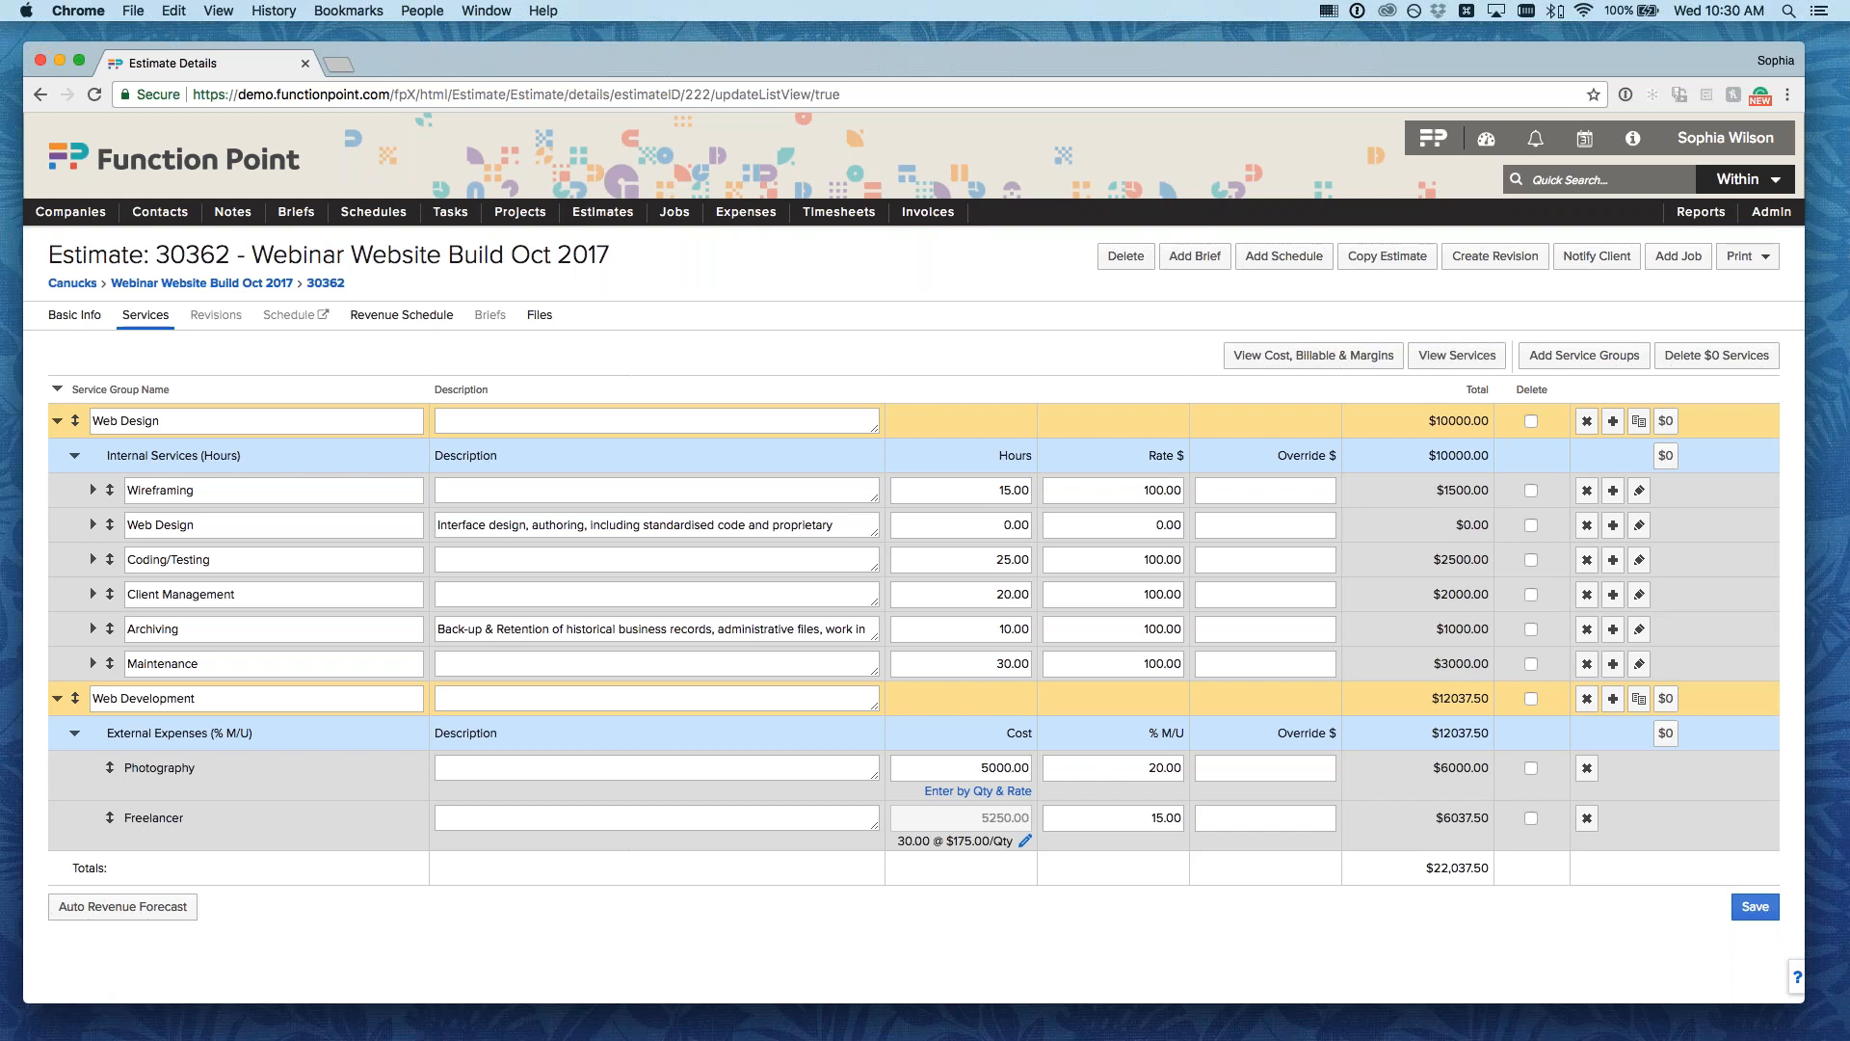
- Show the estimate's services in the read-only view and compare the Wireframing service's cost with its billable total
click(1442, 359)
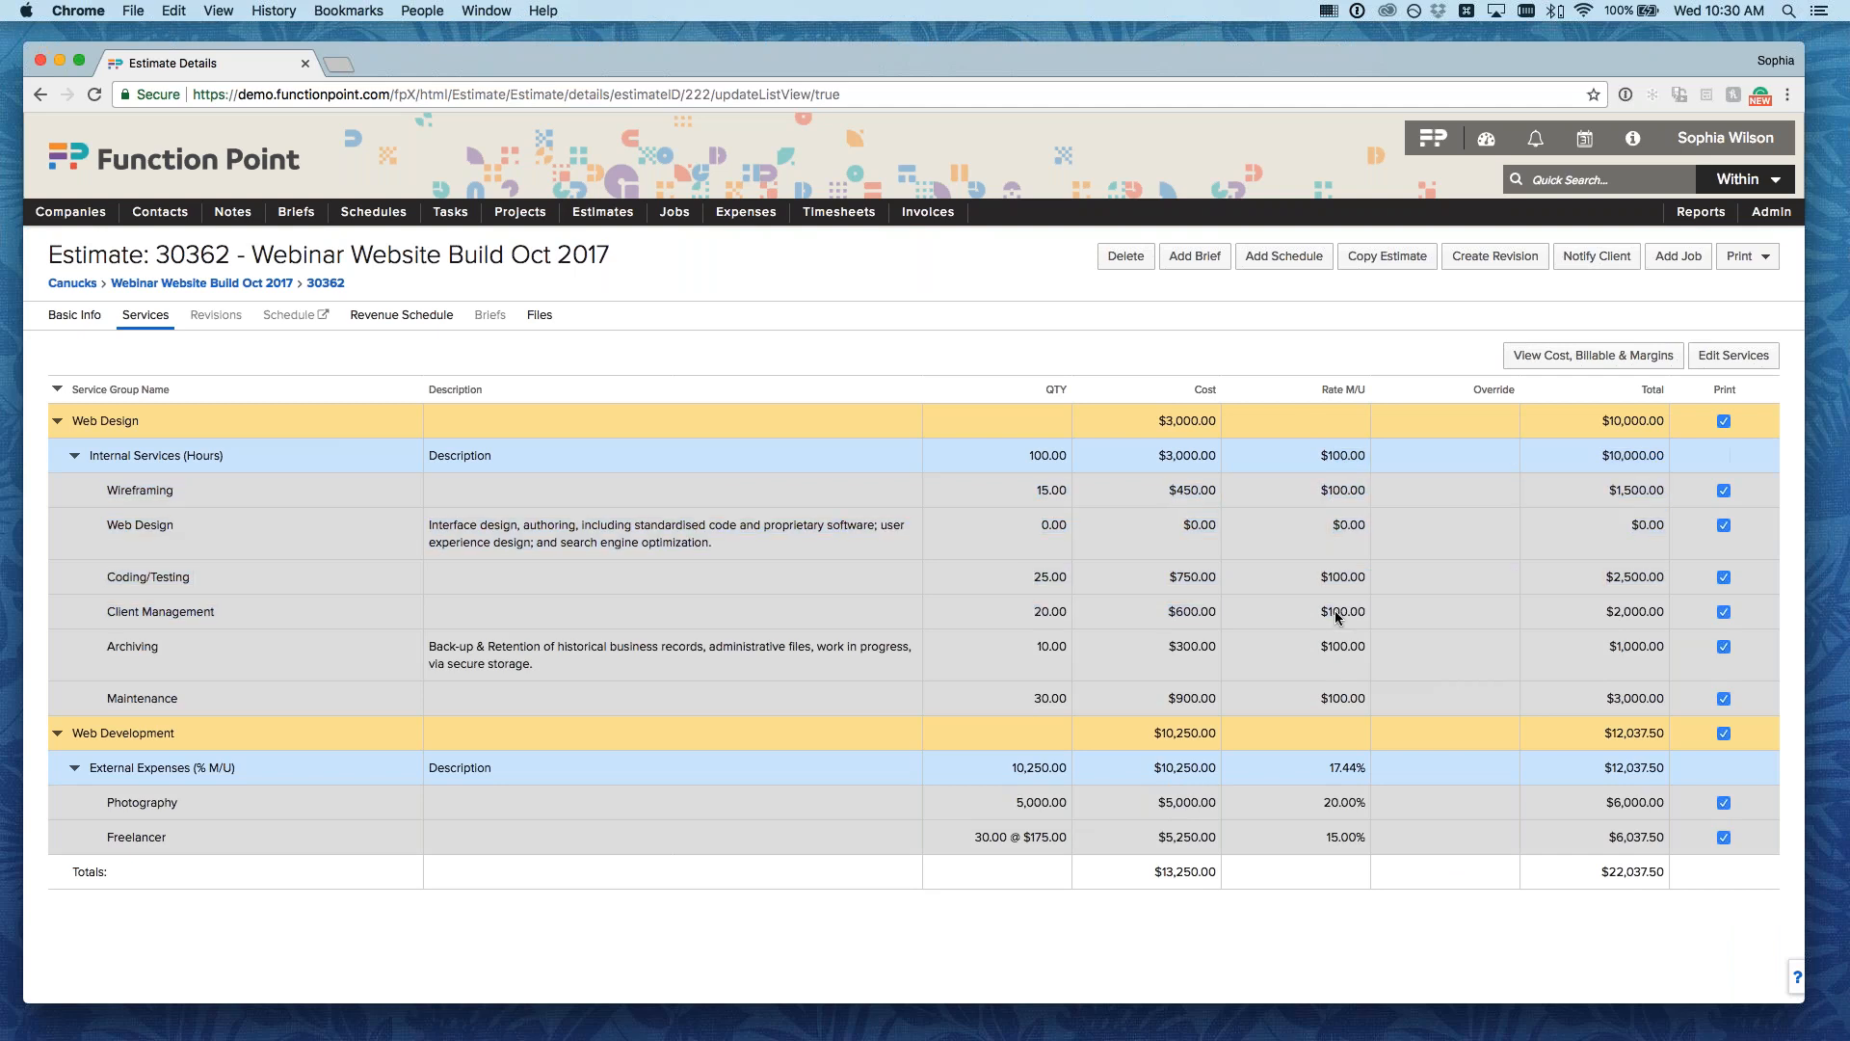
click(1644, 492)
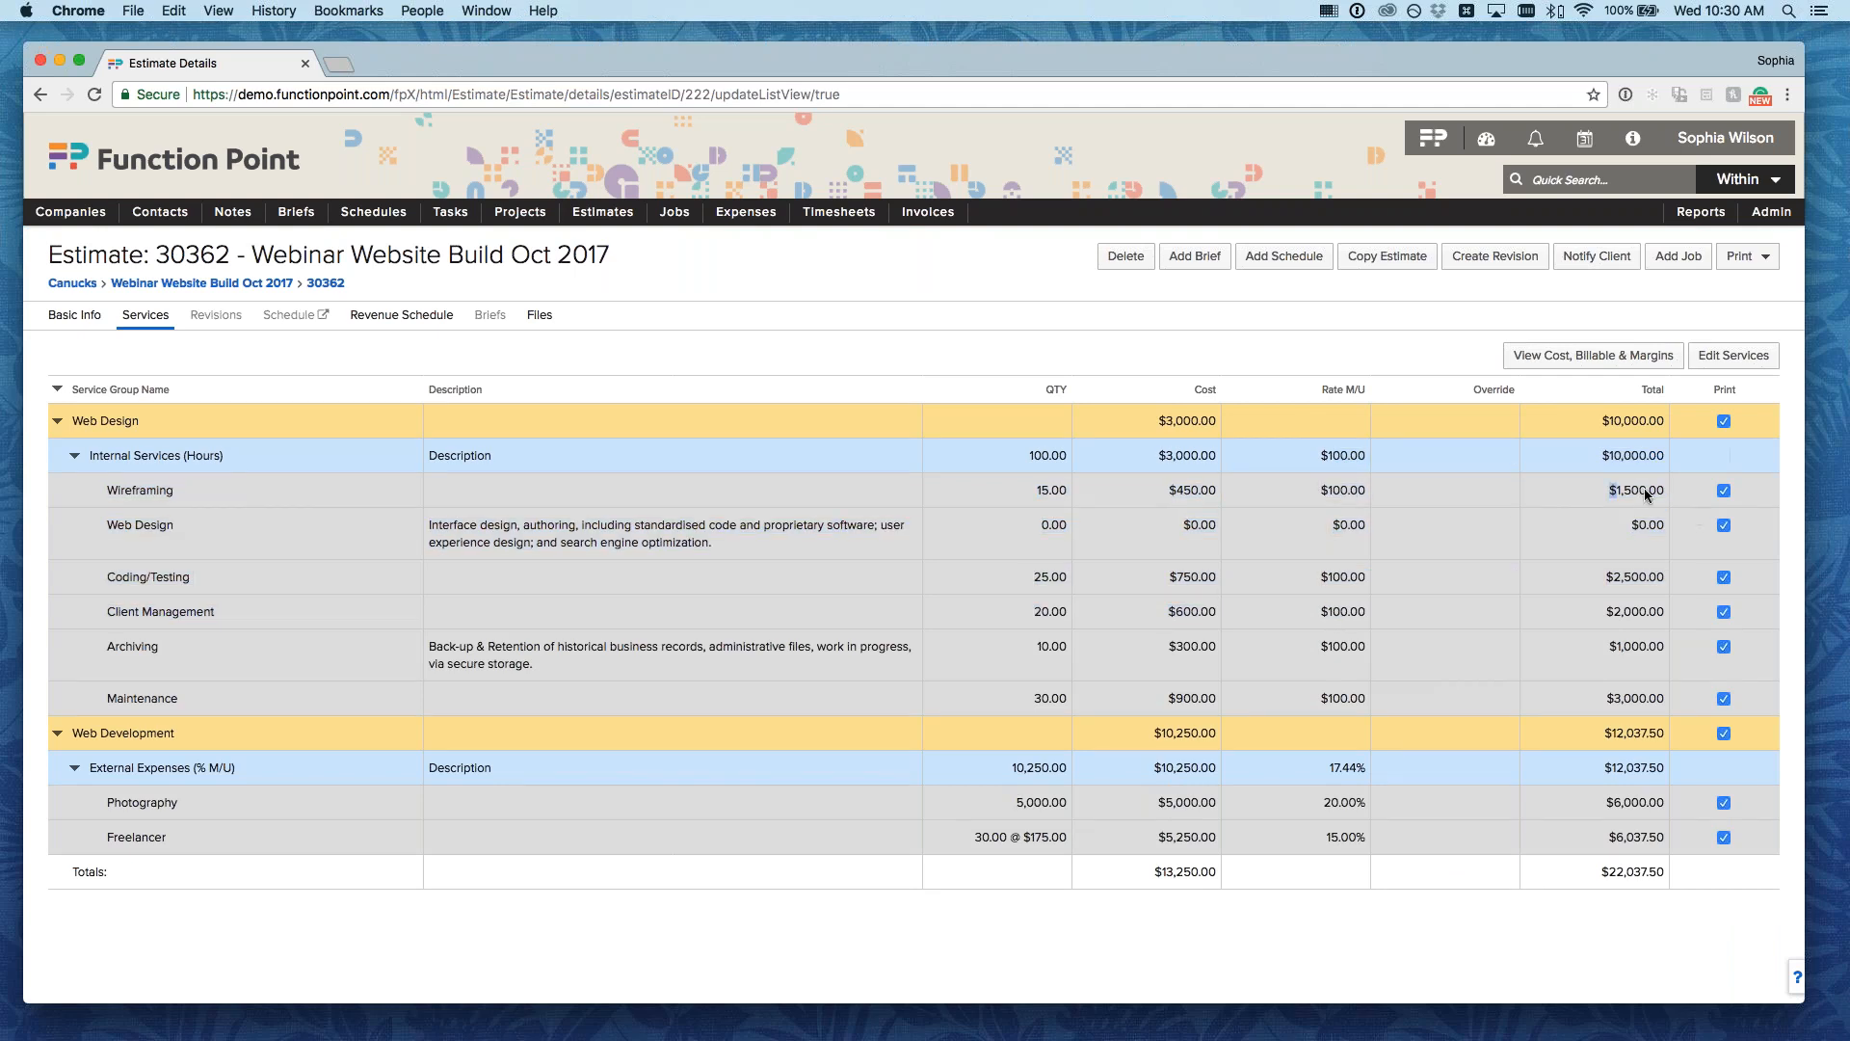
click(1161, 490)
drag(1605, 493, 1669, 488)
click(1317, 349)
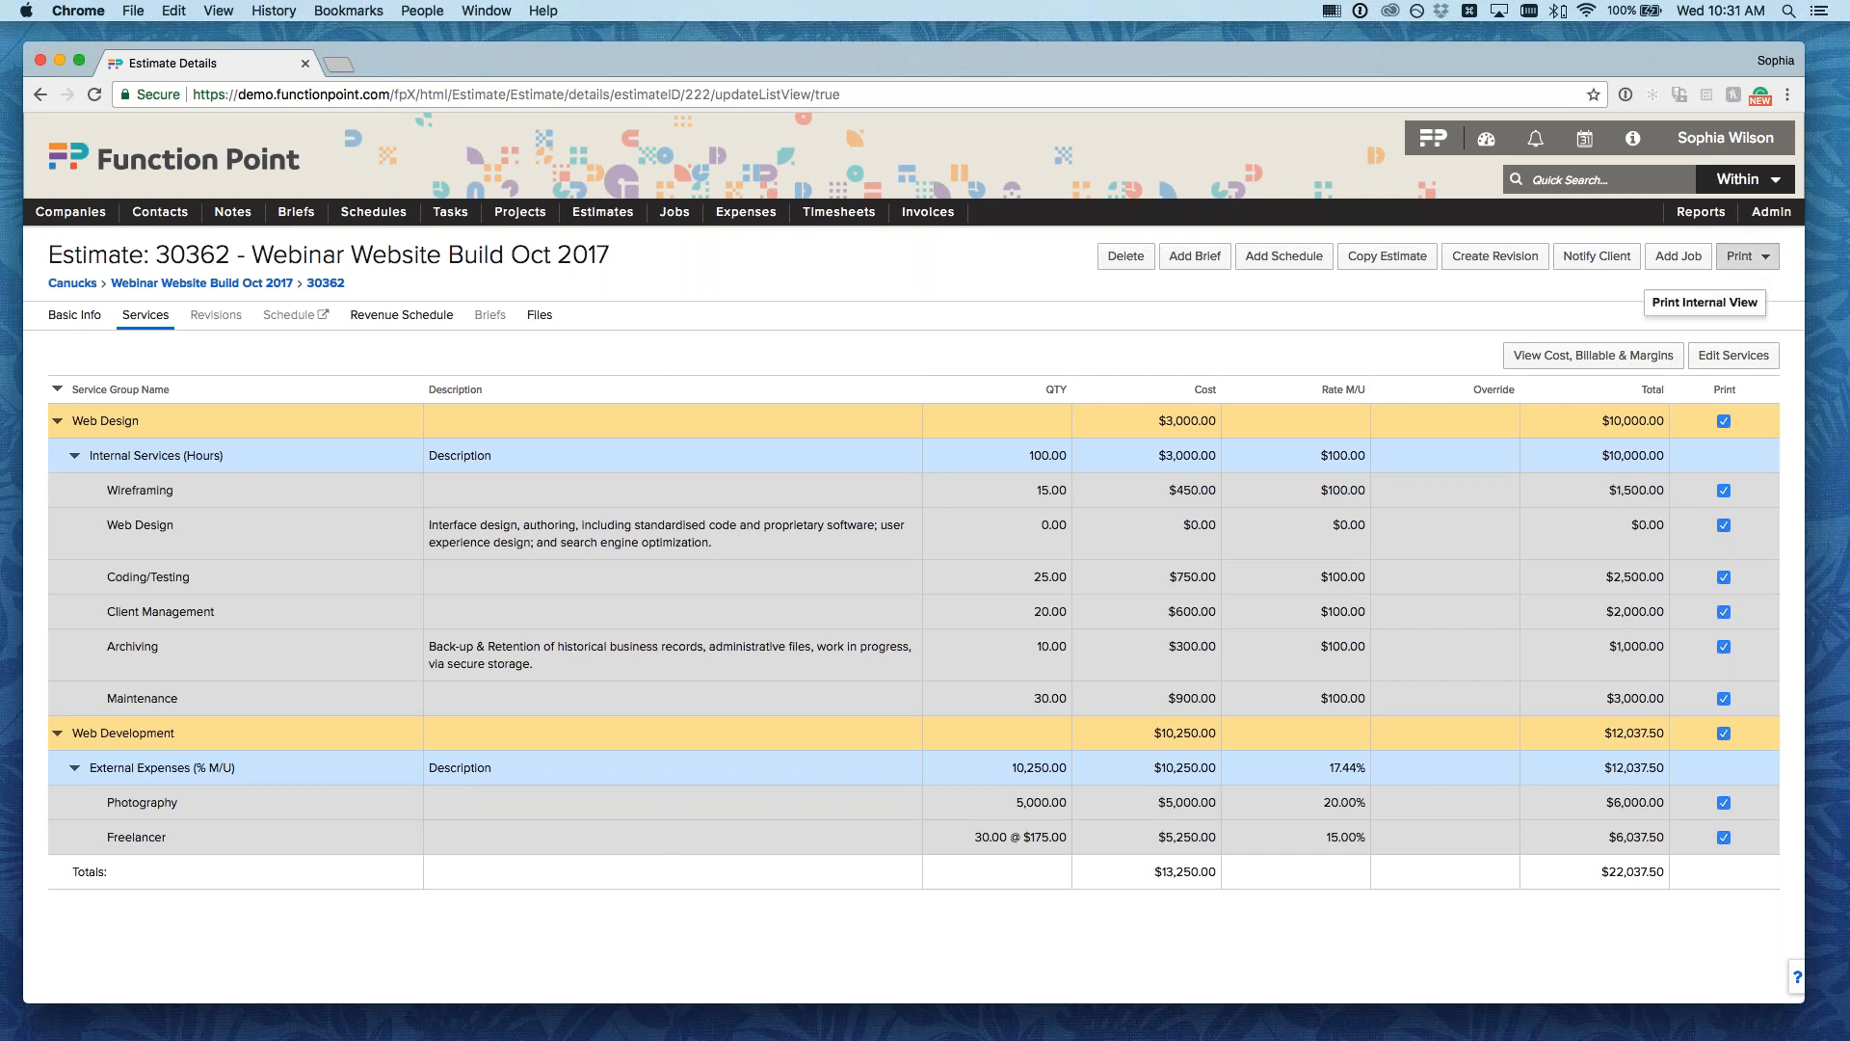
- Open the Rate Categories administration page and examine the default rates, markups and the flagged cost rate
mouse_move(1776, 210)
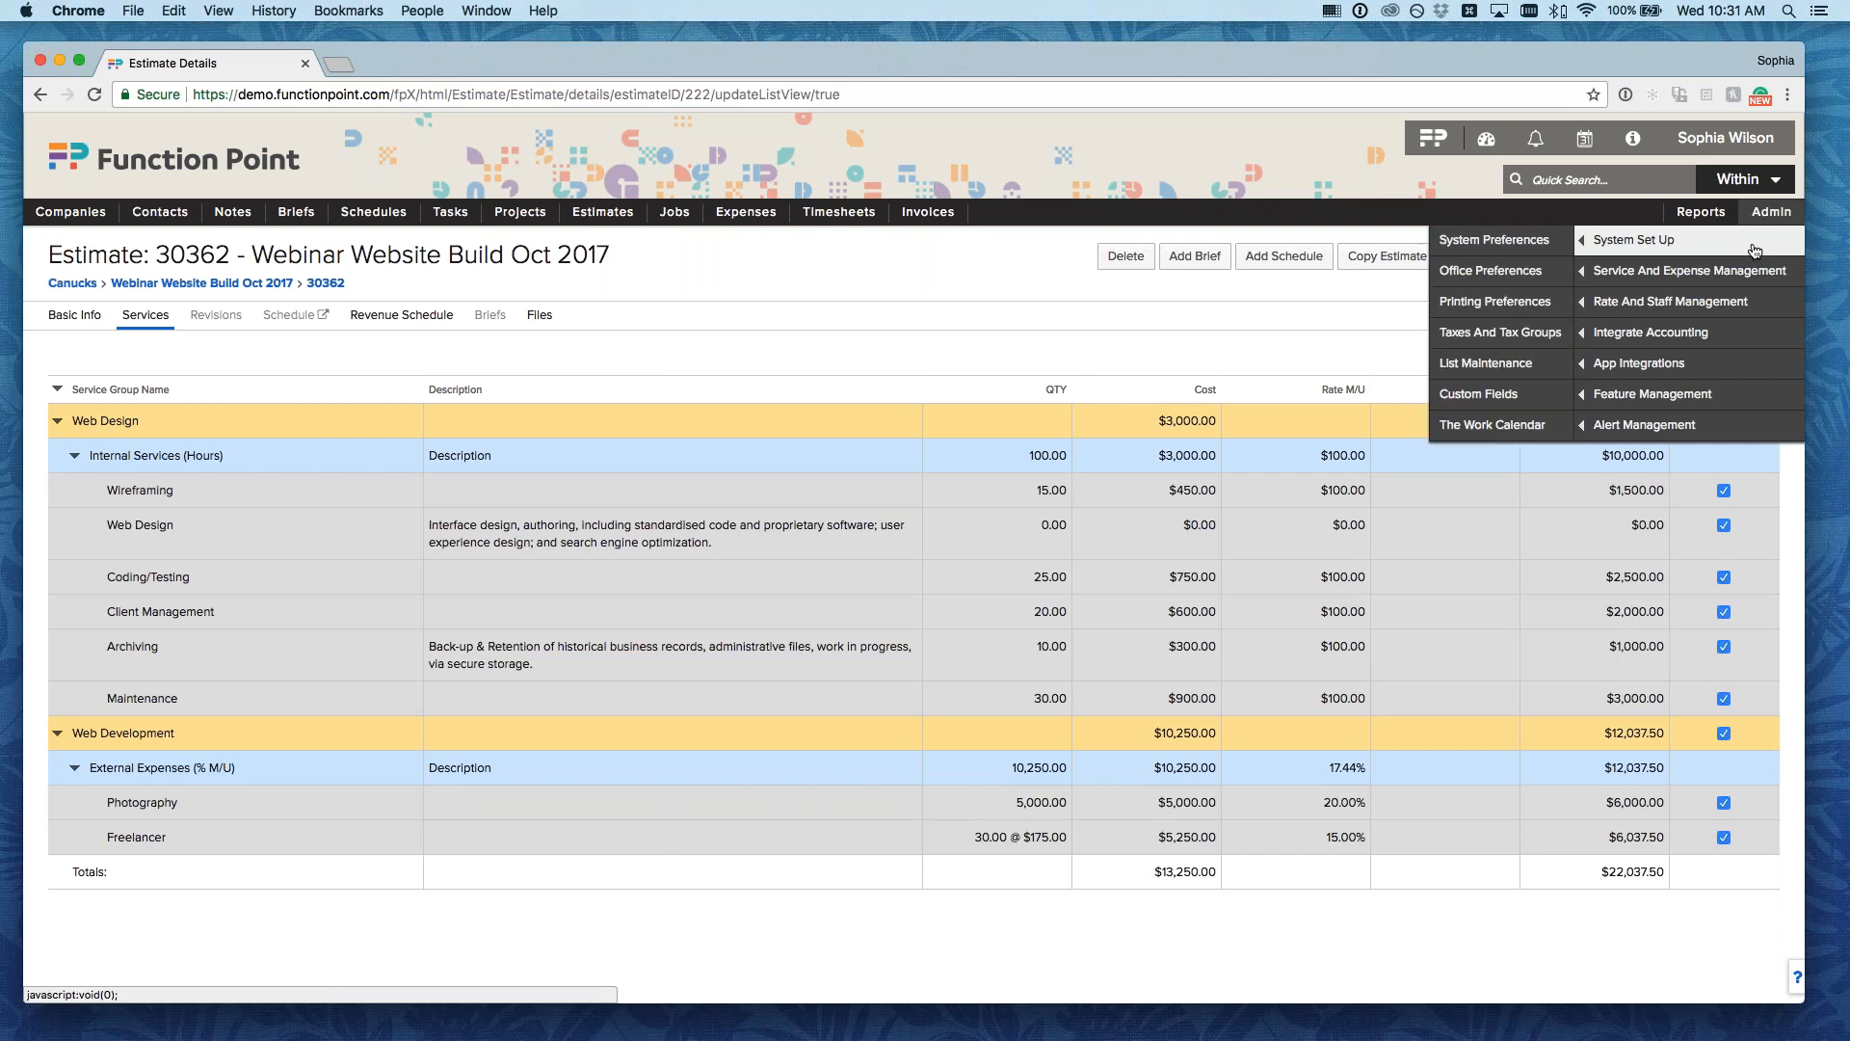
mouse_move(1666, 310)
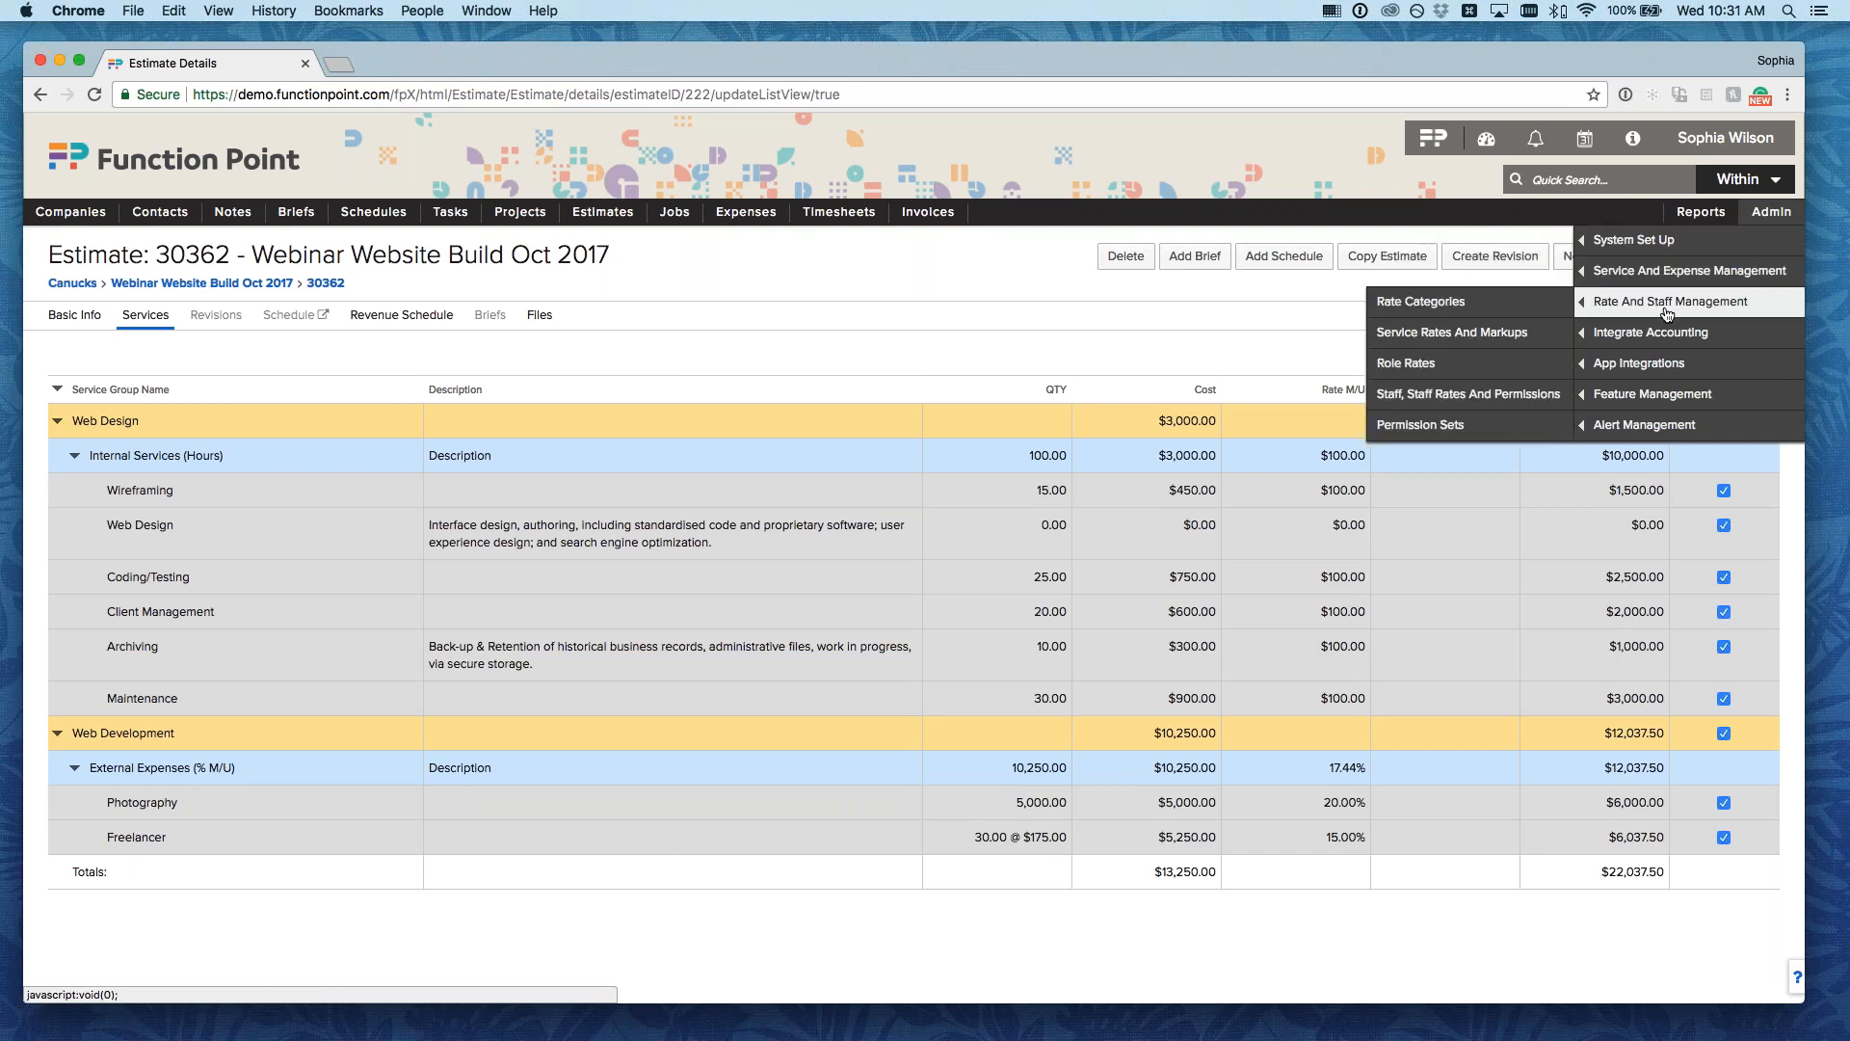
click(1487, 306)
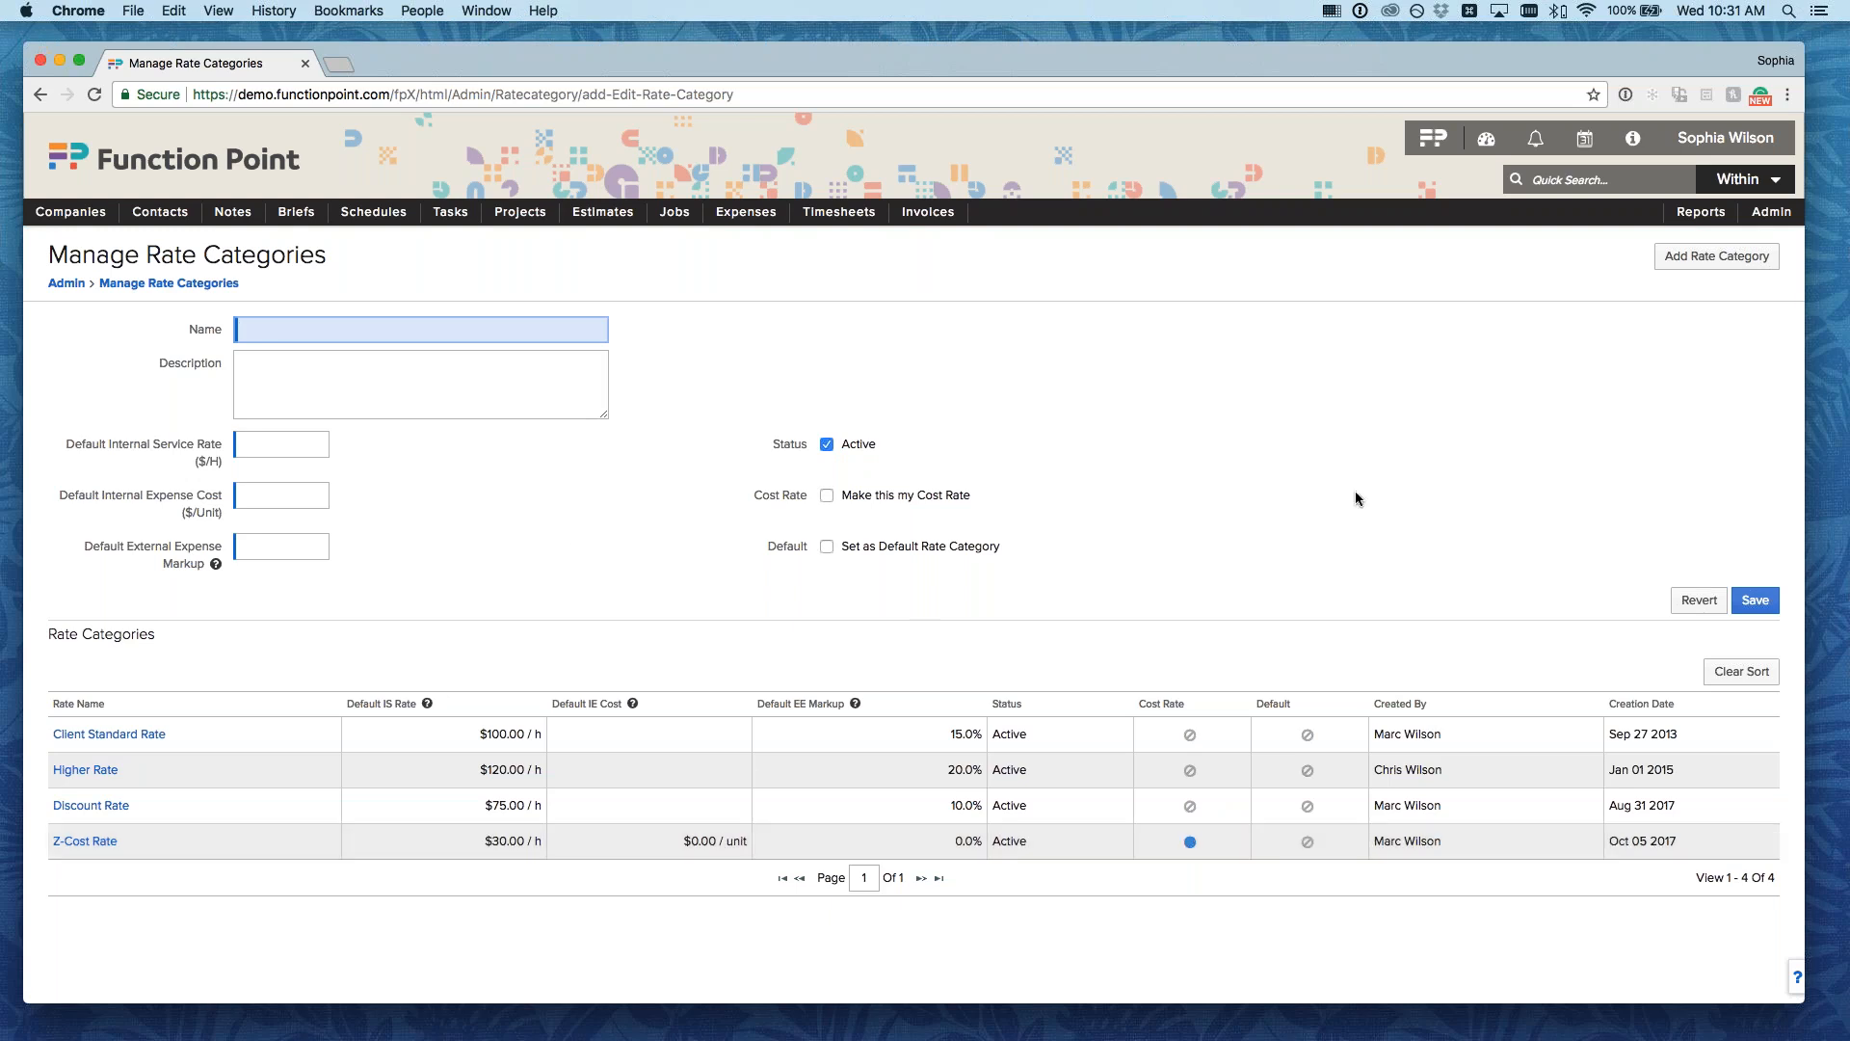
- Open the Service Rates and Markups administration page and examine the rates of each internal service per rate category
click(1771, 212)
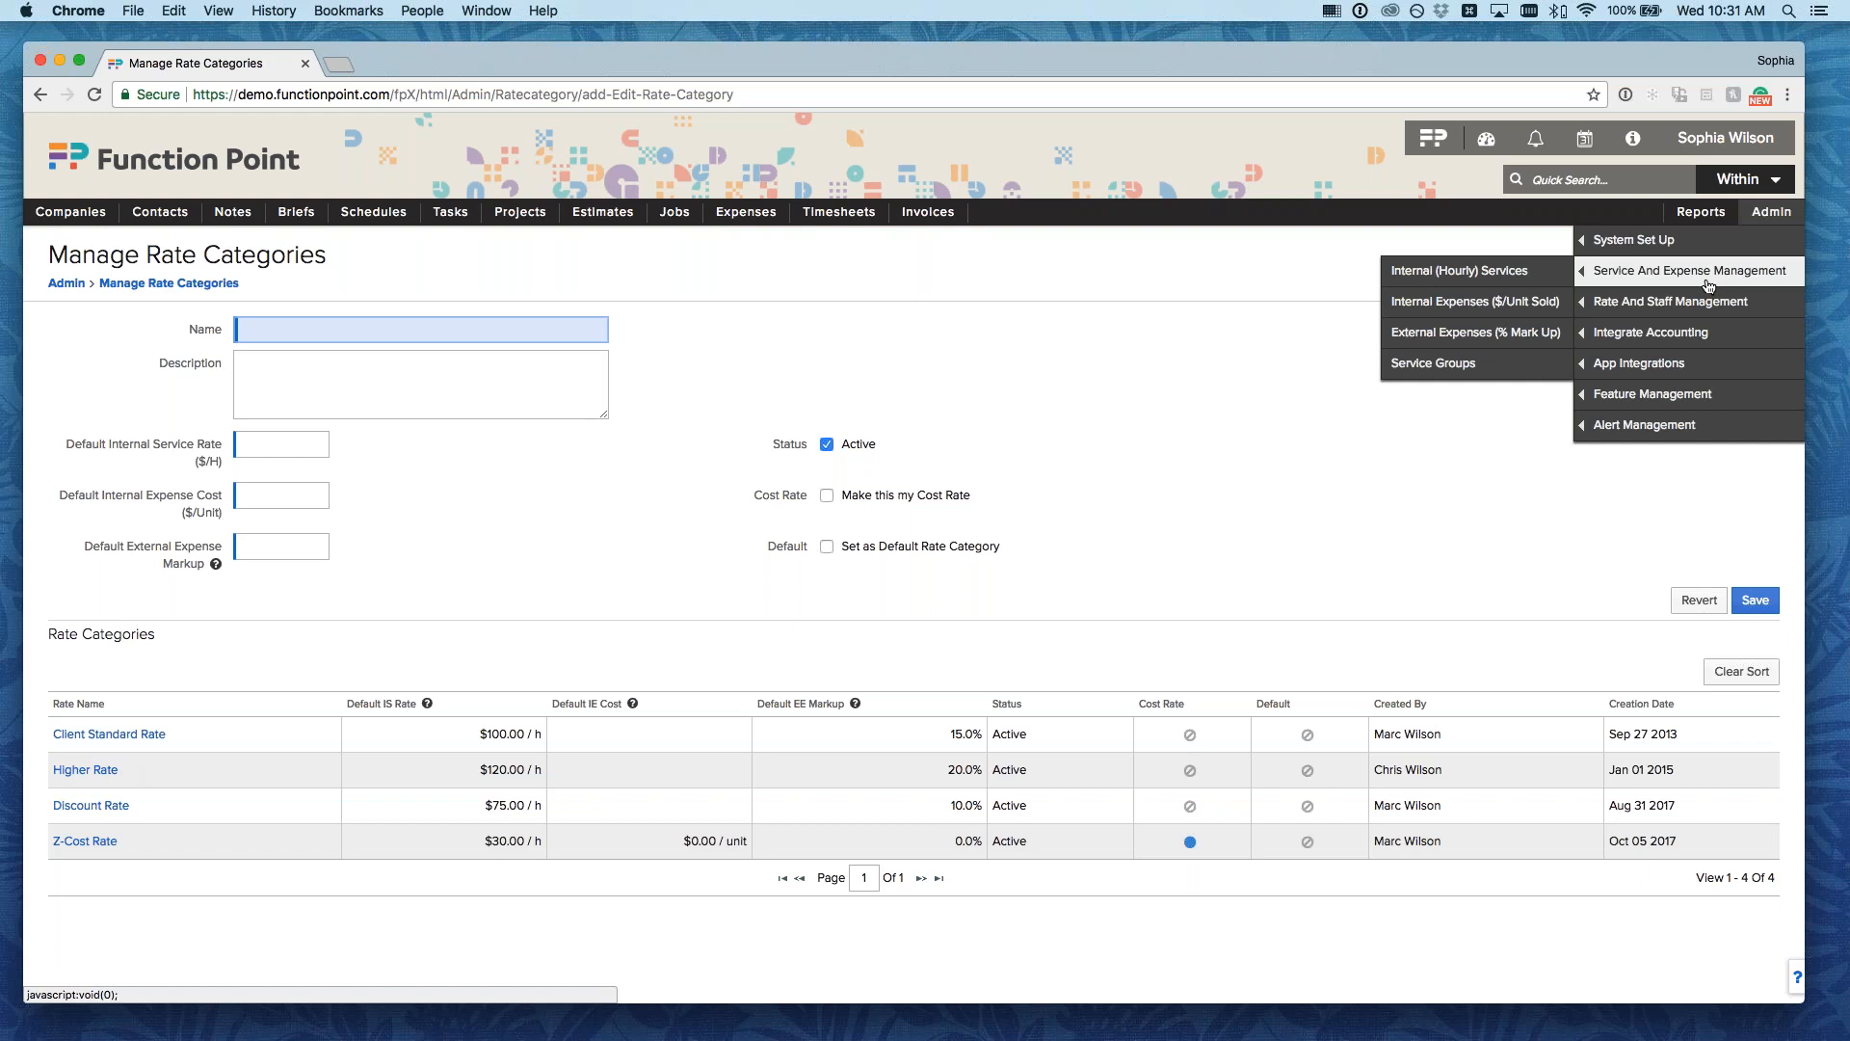
mouse_move(1651, 306)
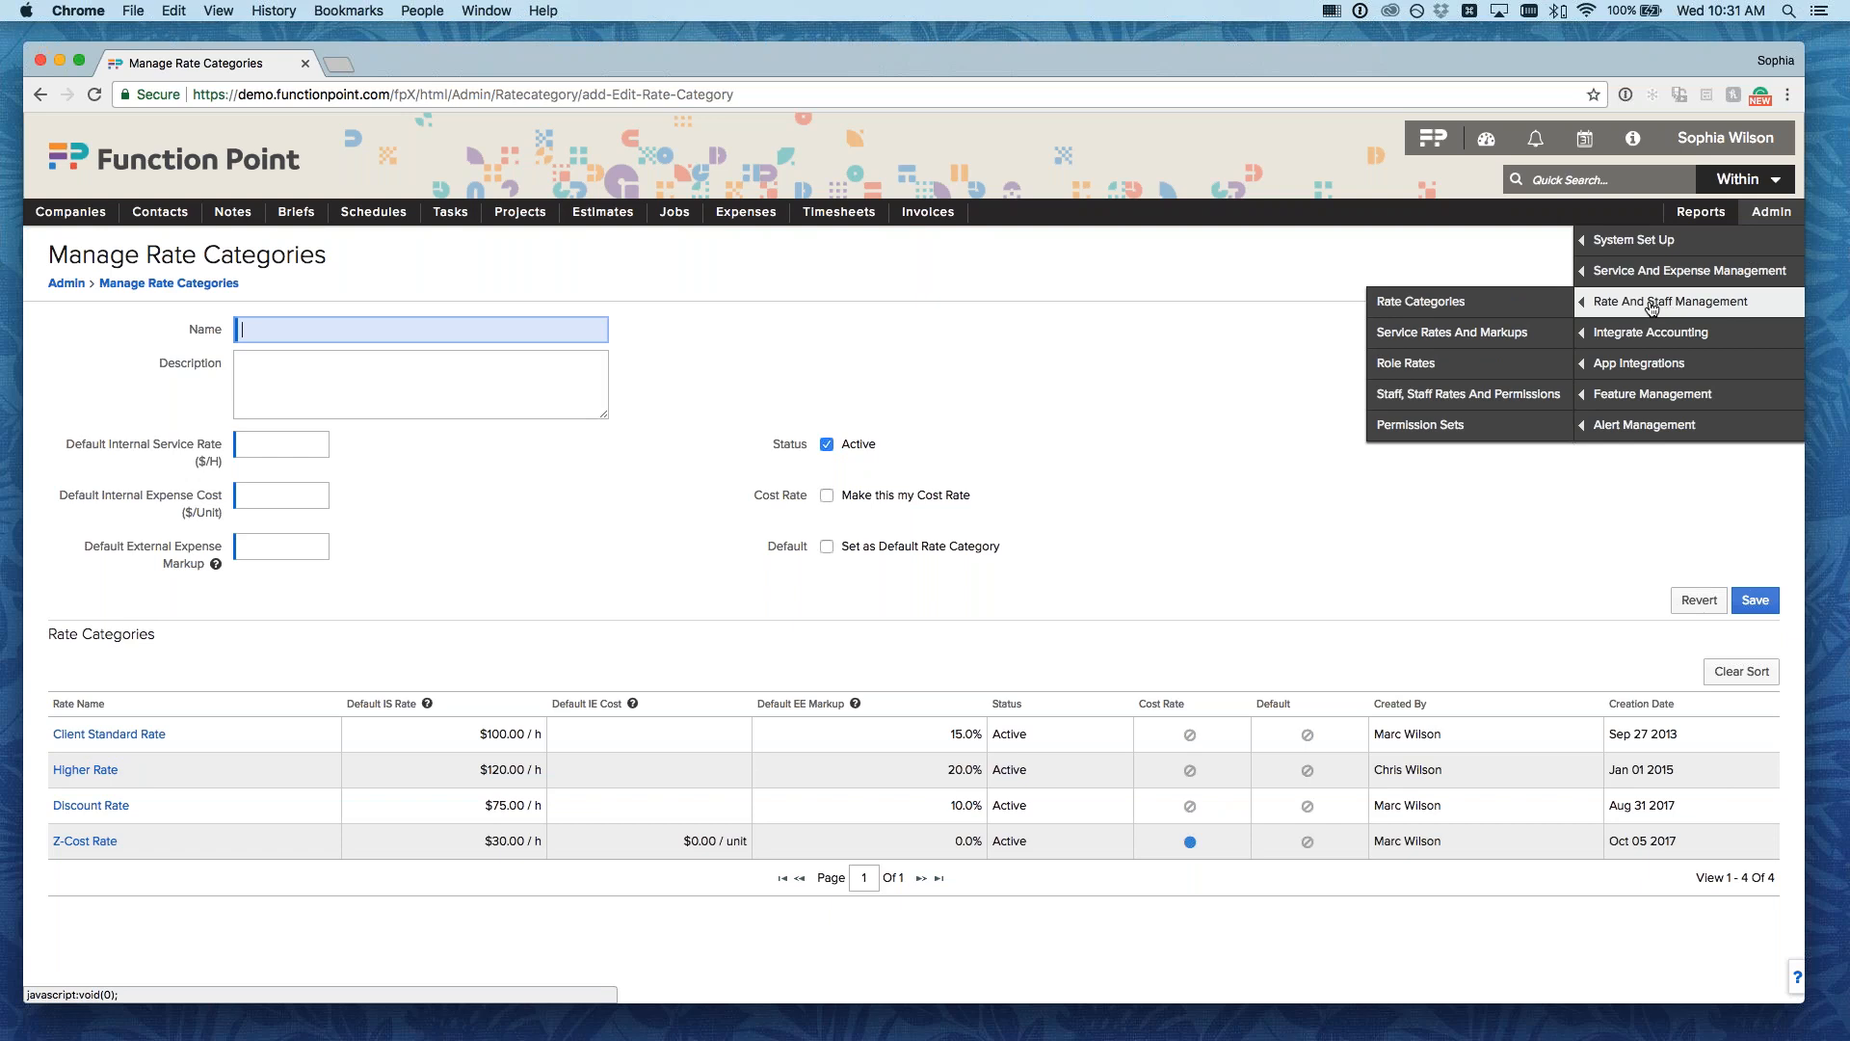
click(1472, 332)
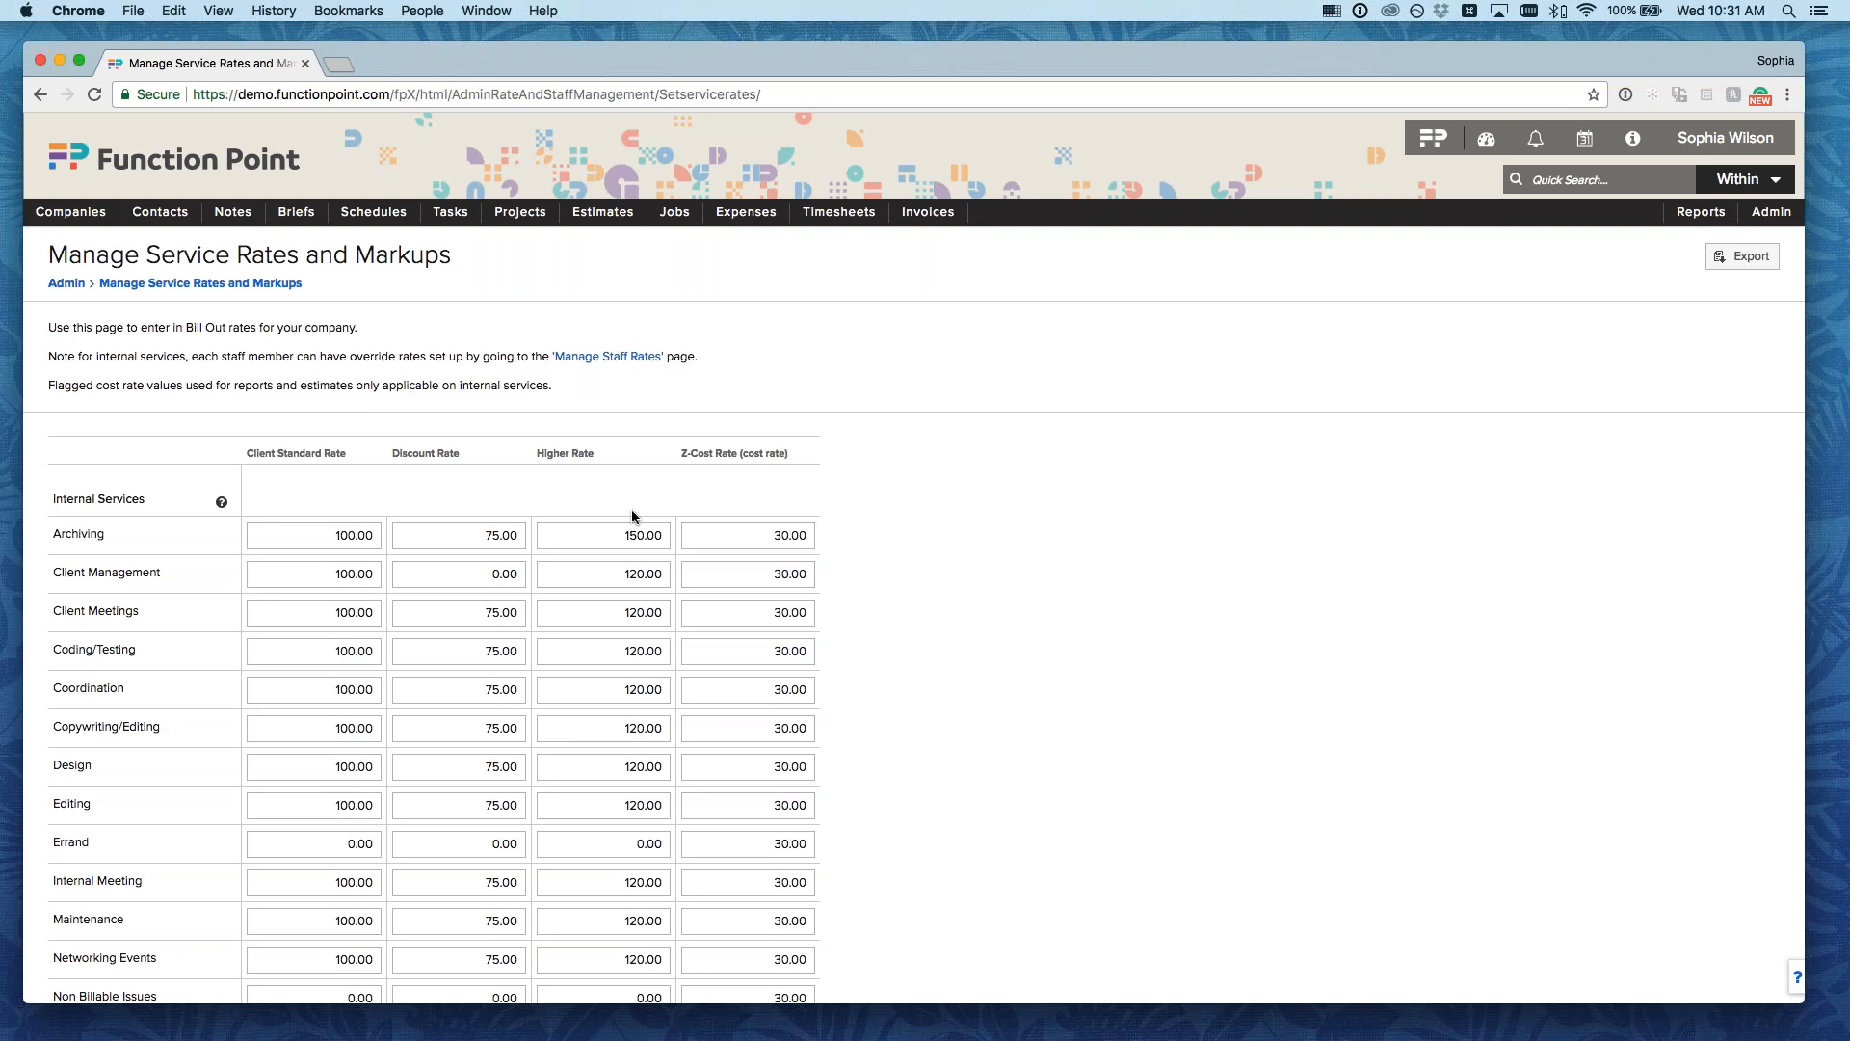
scroll(632, 509, down, 3)
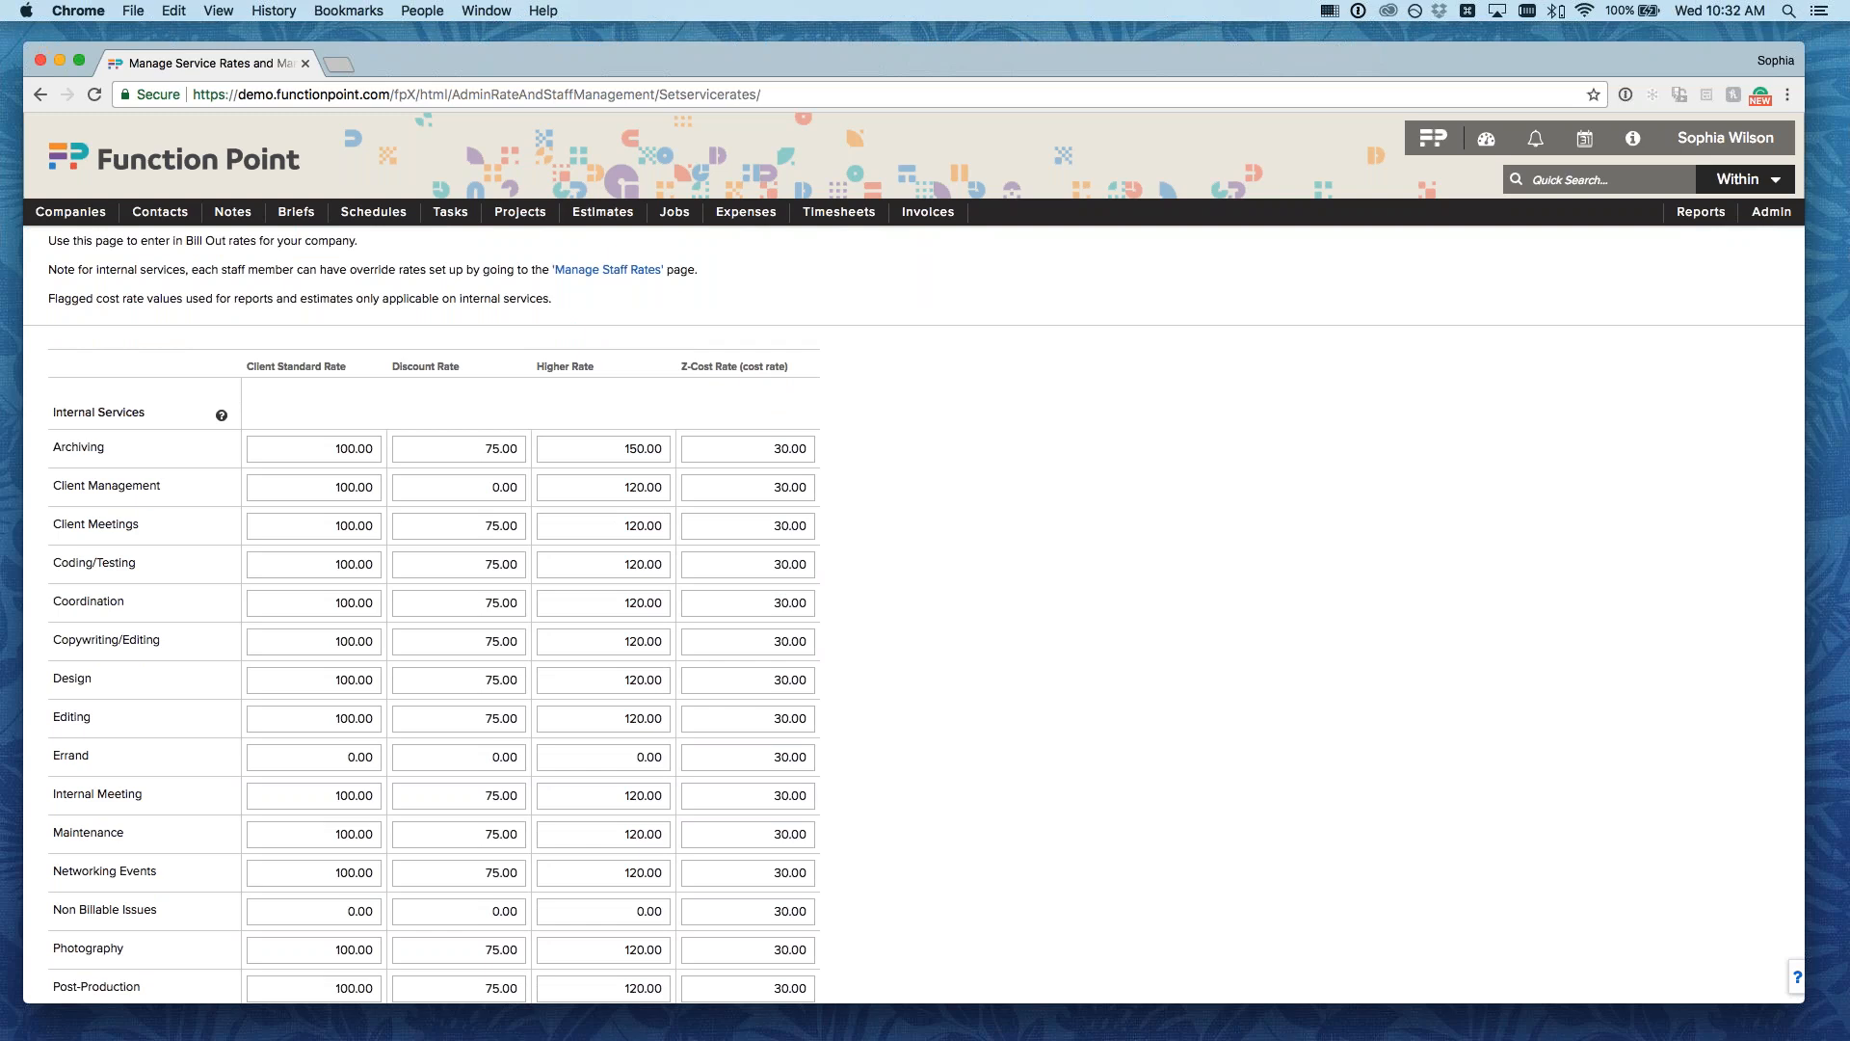
- Return to the Webinar Website Build Oct 2017 estimate and show its services
mouse_move(607, 218)
mouse_move(609, 278)
click(716, 277)
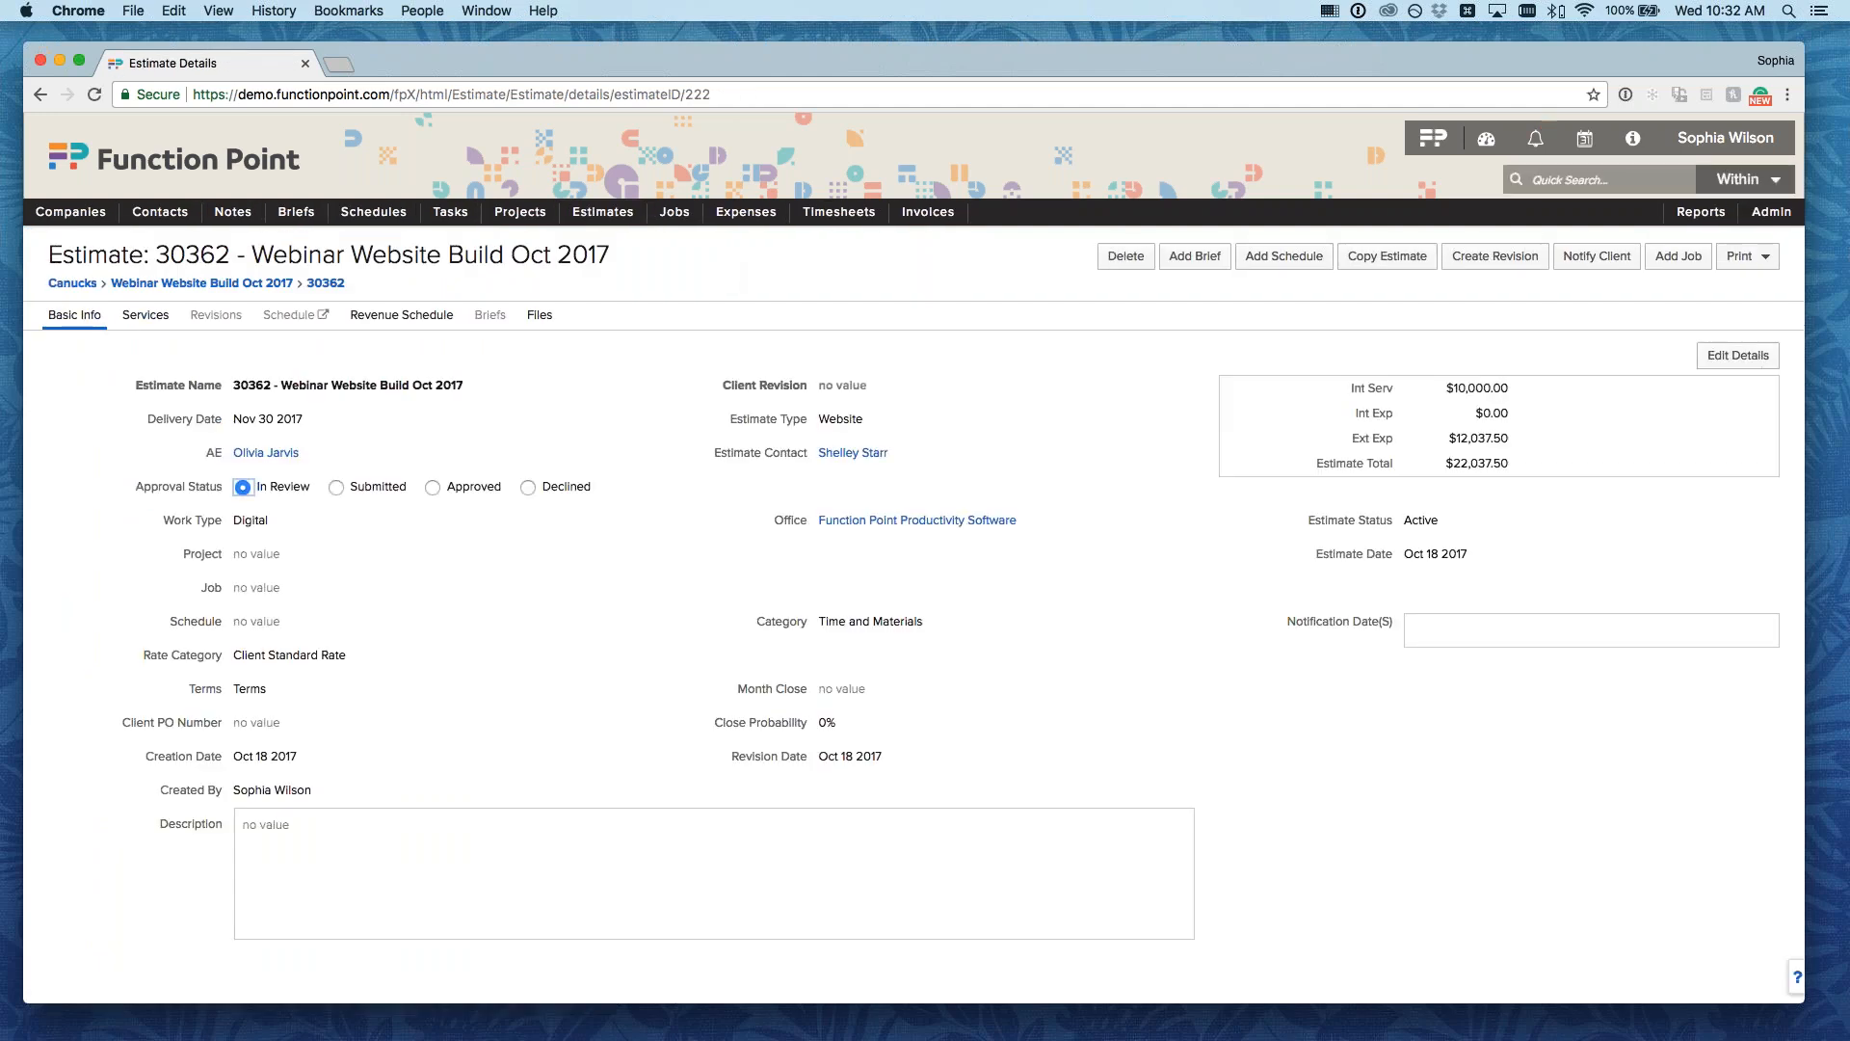
click(146, 315)
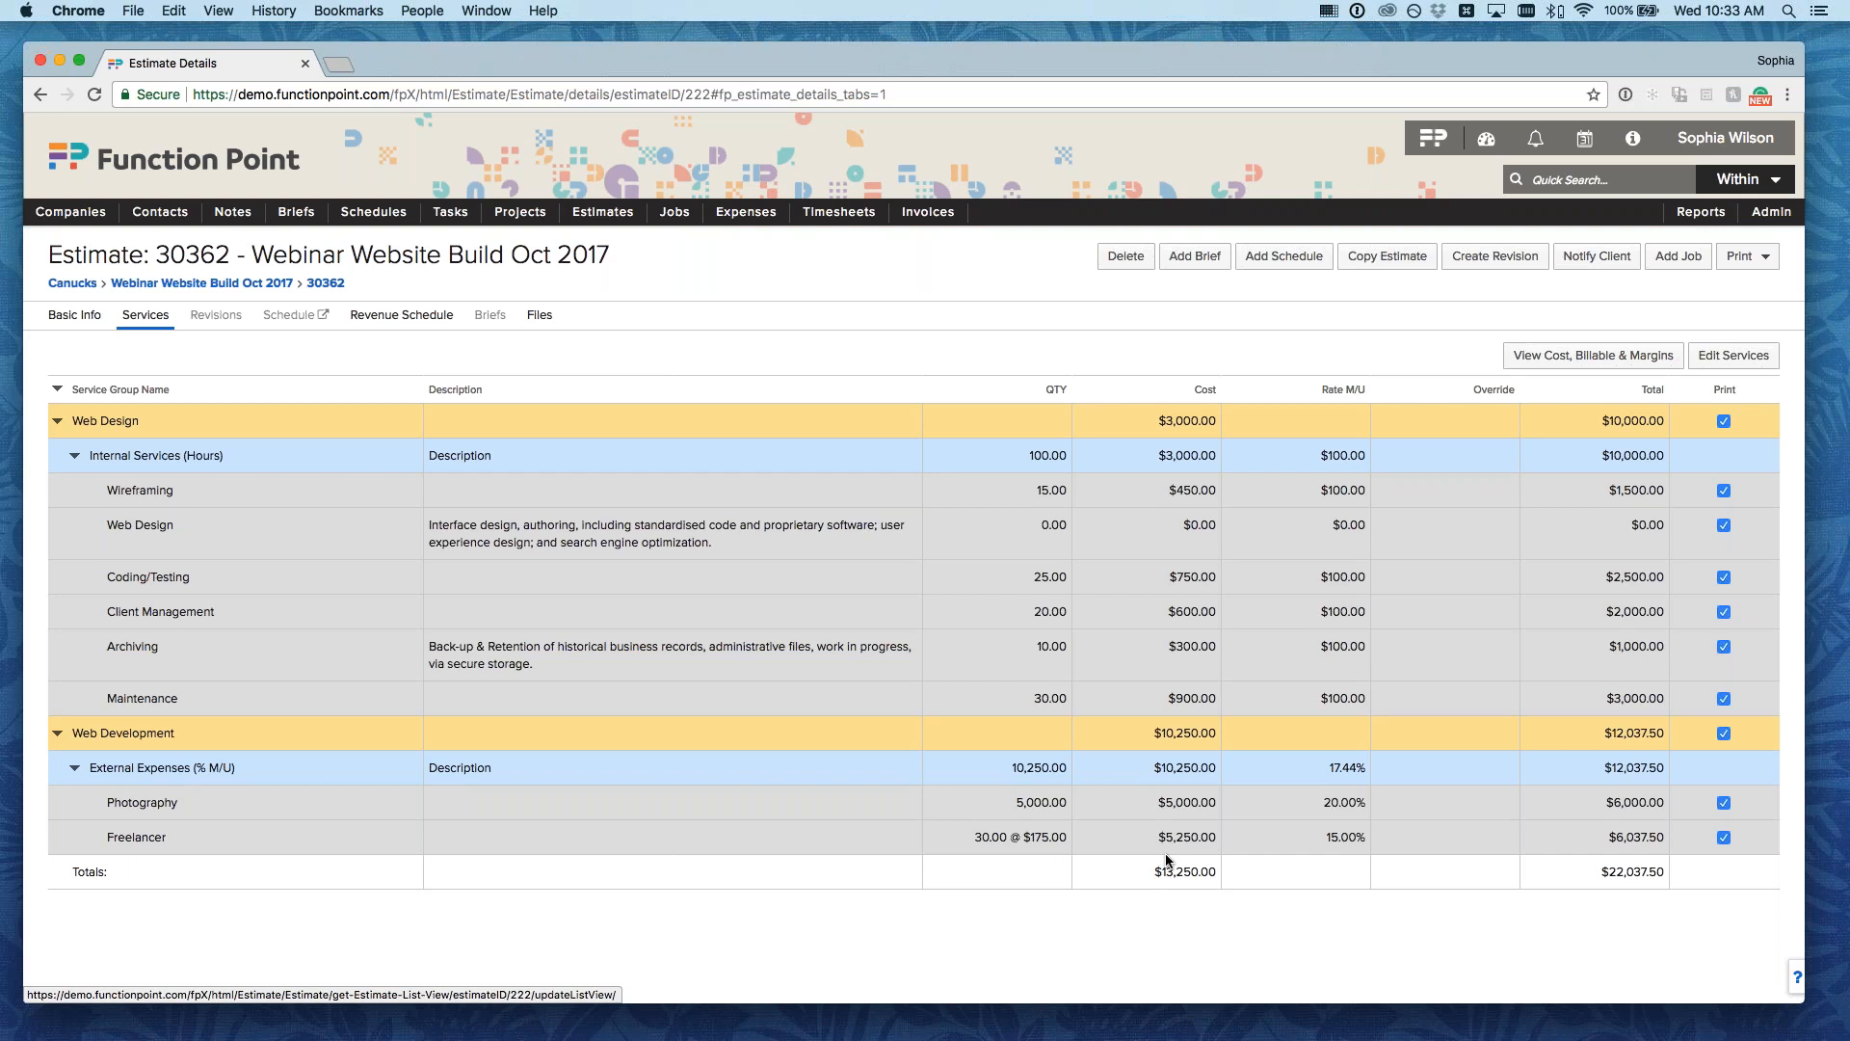
- Open the estimate's cost, billable and margins summary, review the external expenses and the internal services' figures, and close it
click(1599, 364)
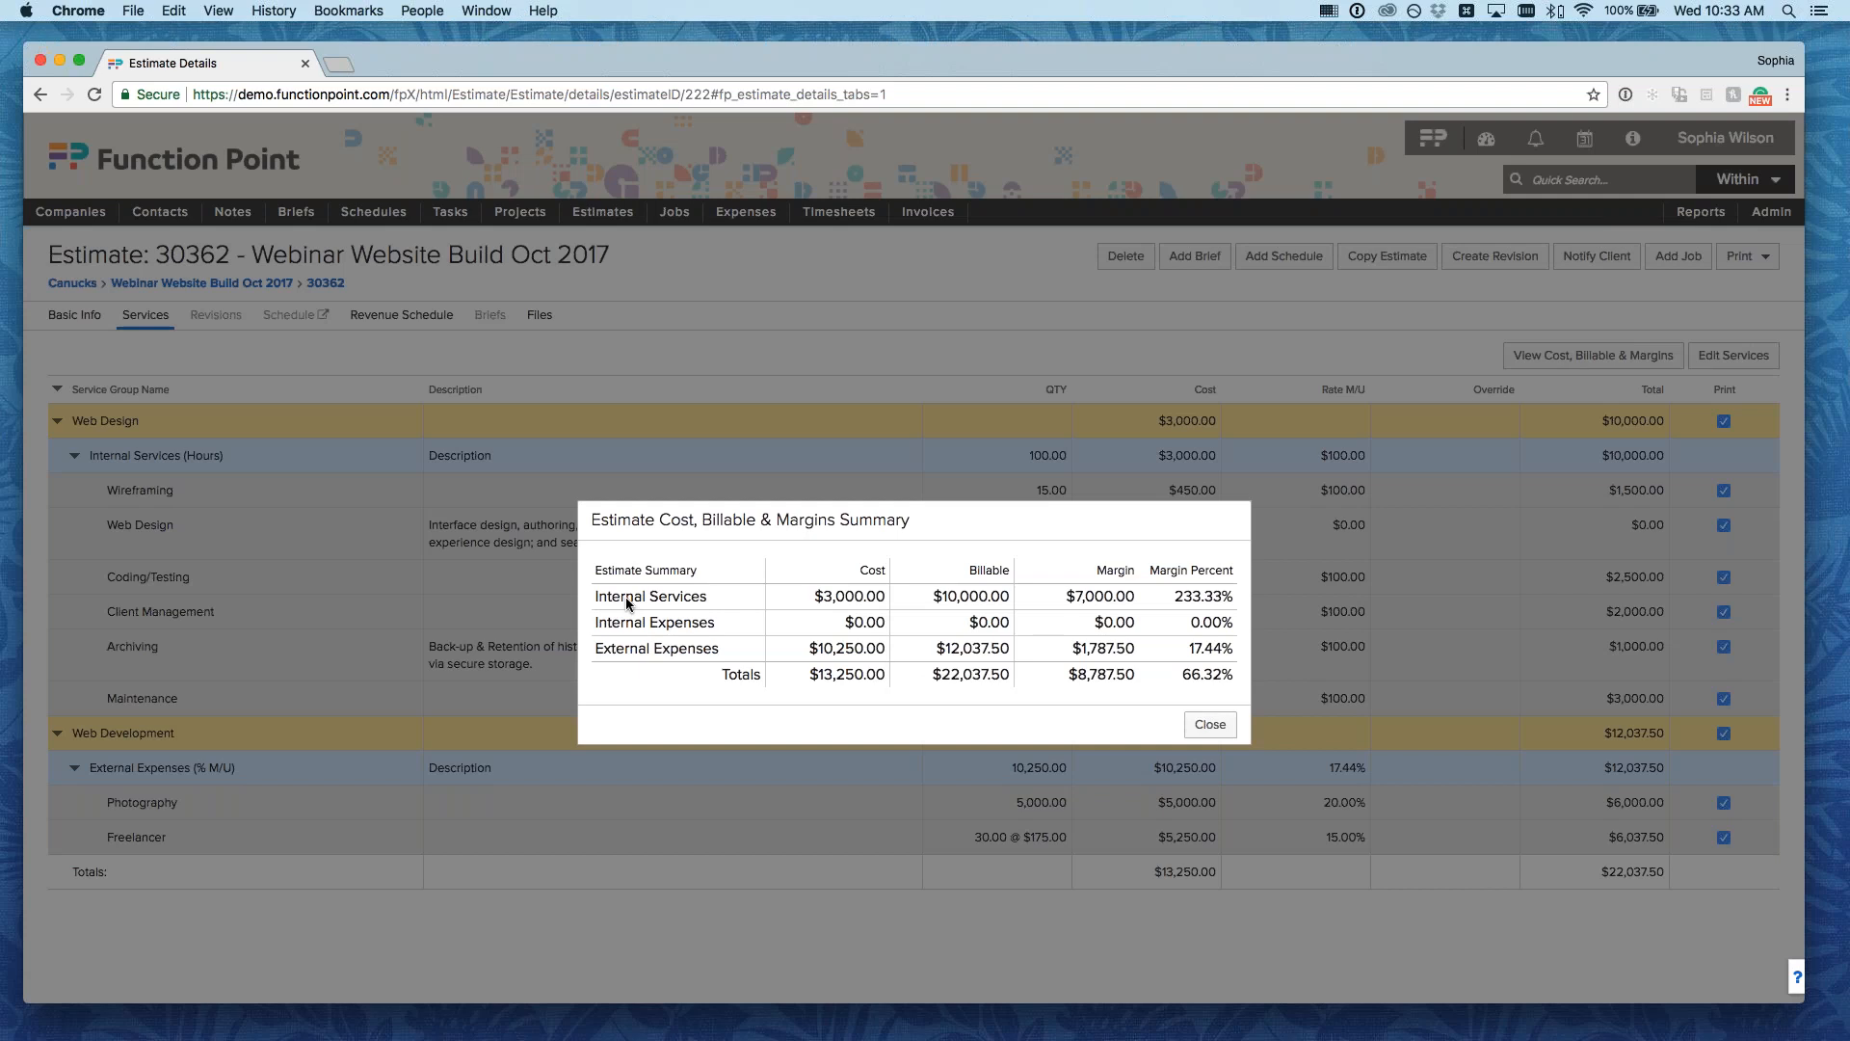
drag(611, 648, 719, 652)
click(739, 604)
drag(805, 594, 889, 601)
drag(929, 595, 1014, 601)
drag(1058, 595, 1143, 597)
click(1084, 718)
click(1208, 727)
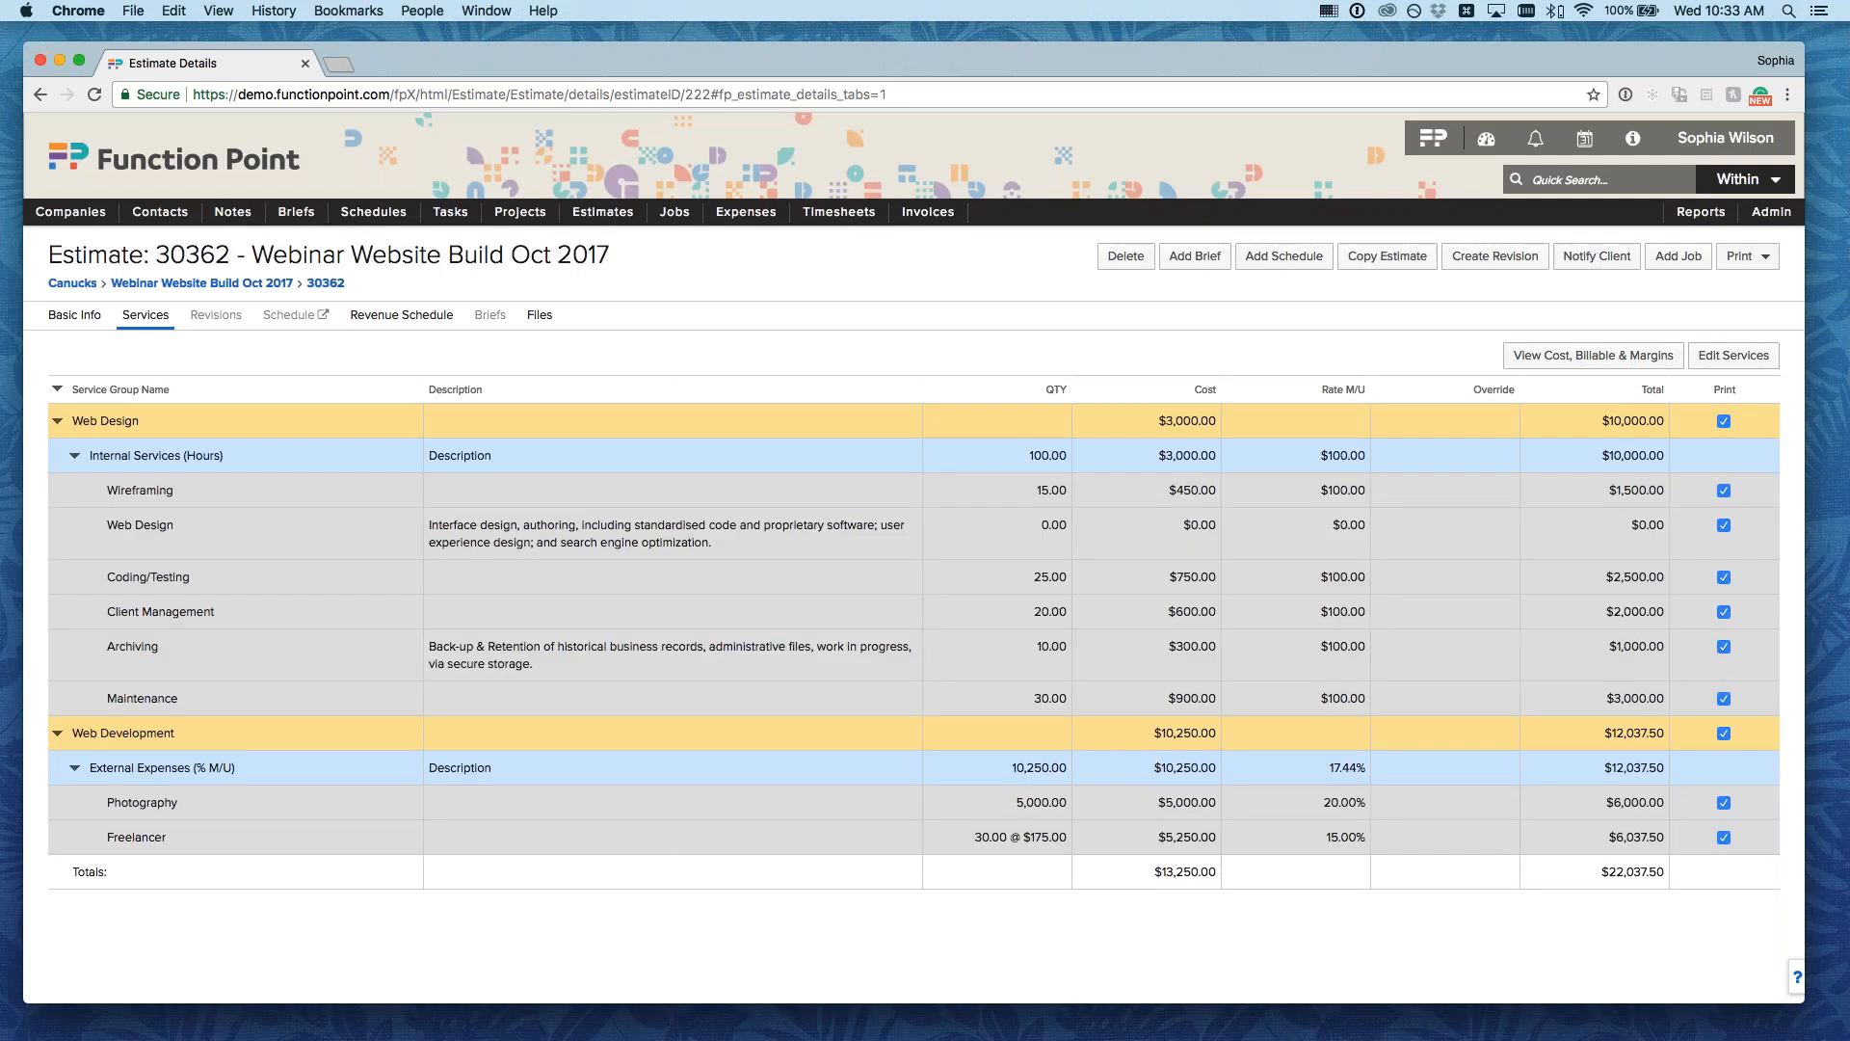